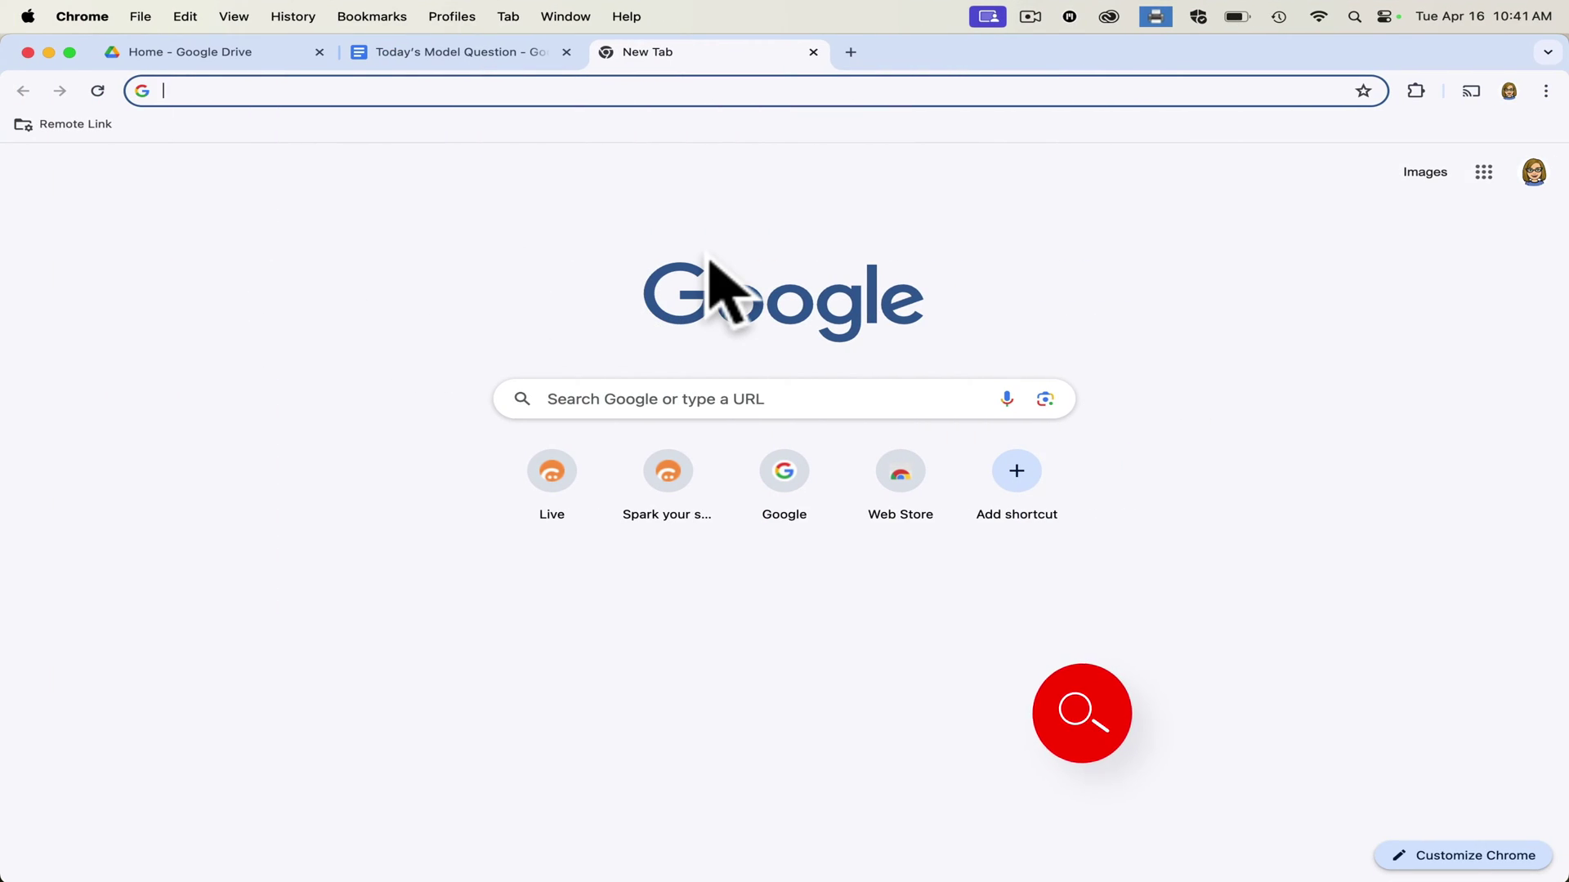
Step: Search Google for 'curipod' and open Curipod's 'Sign up - It's free' page
click(422, 90)
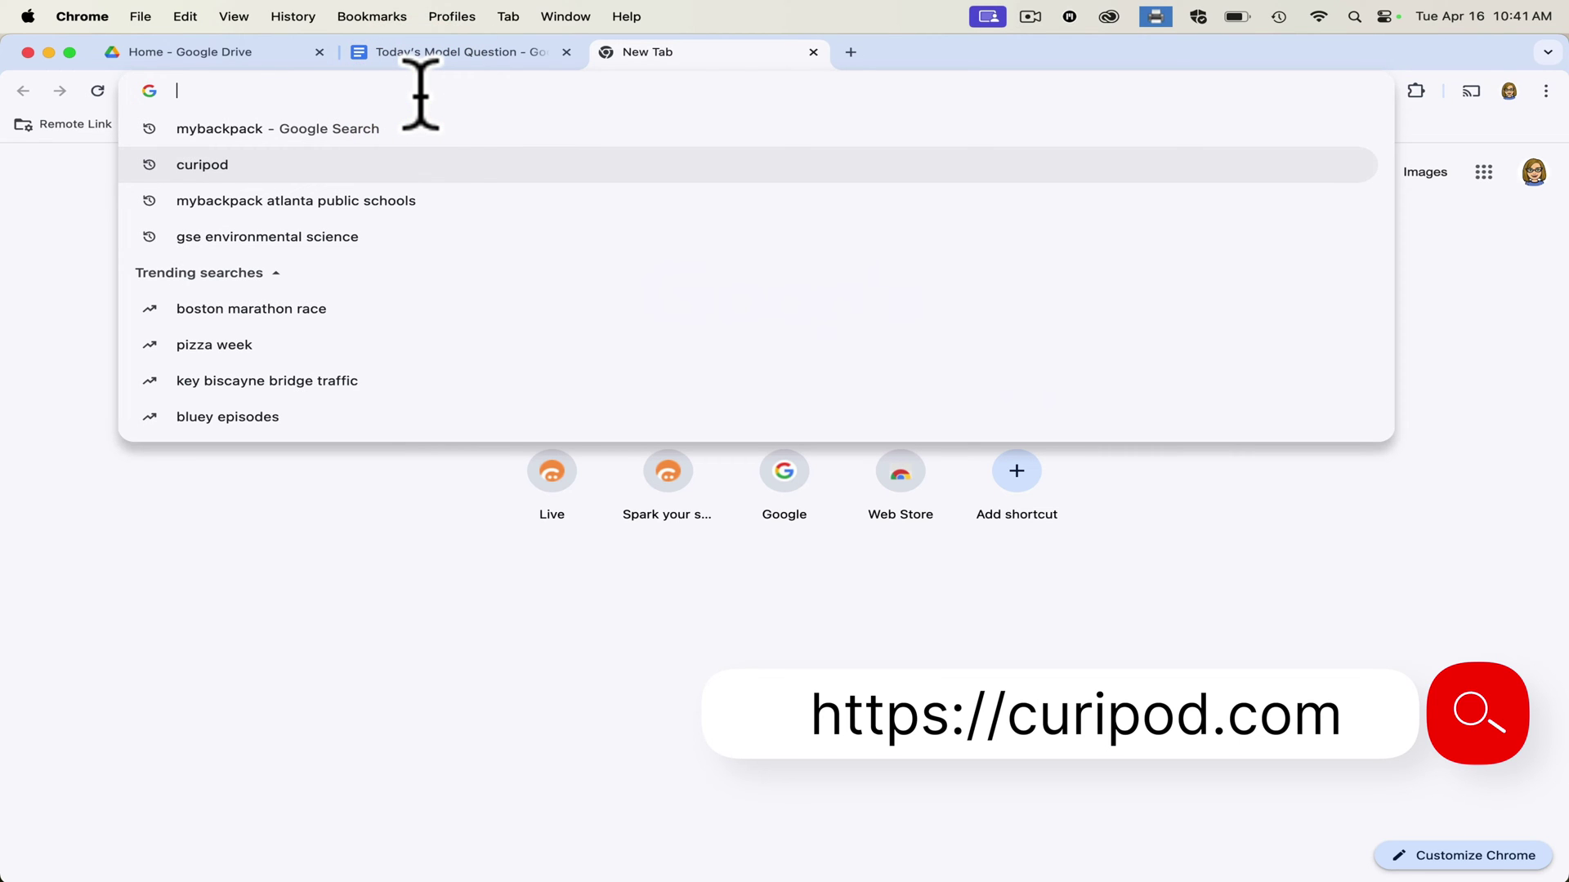
text(curipod)
key(Return)
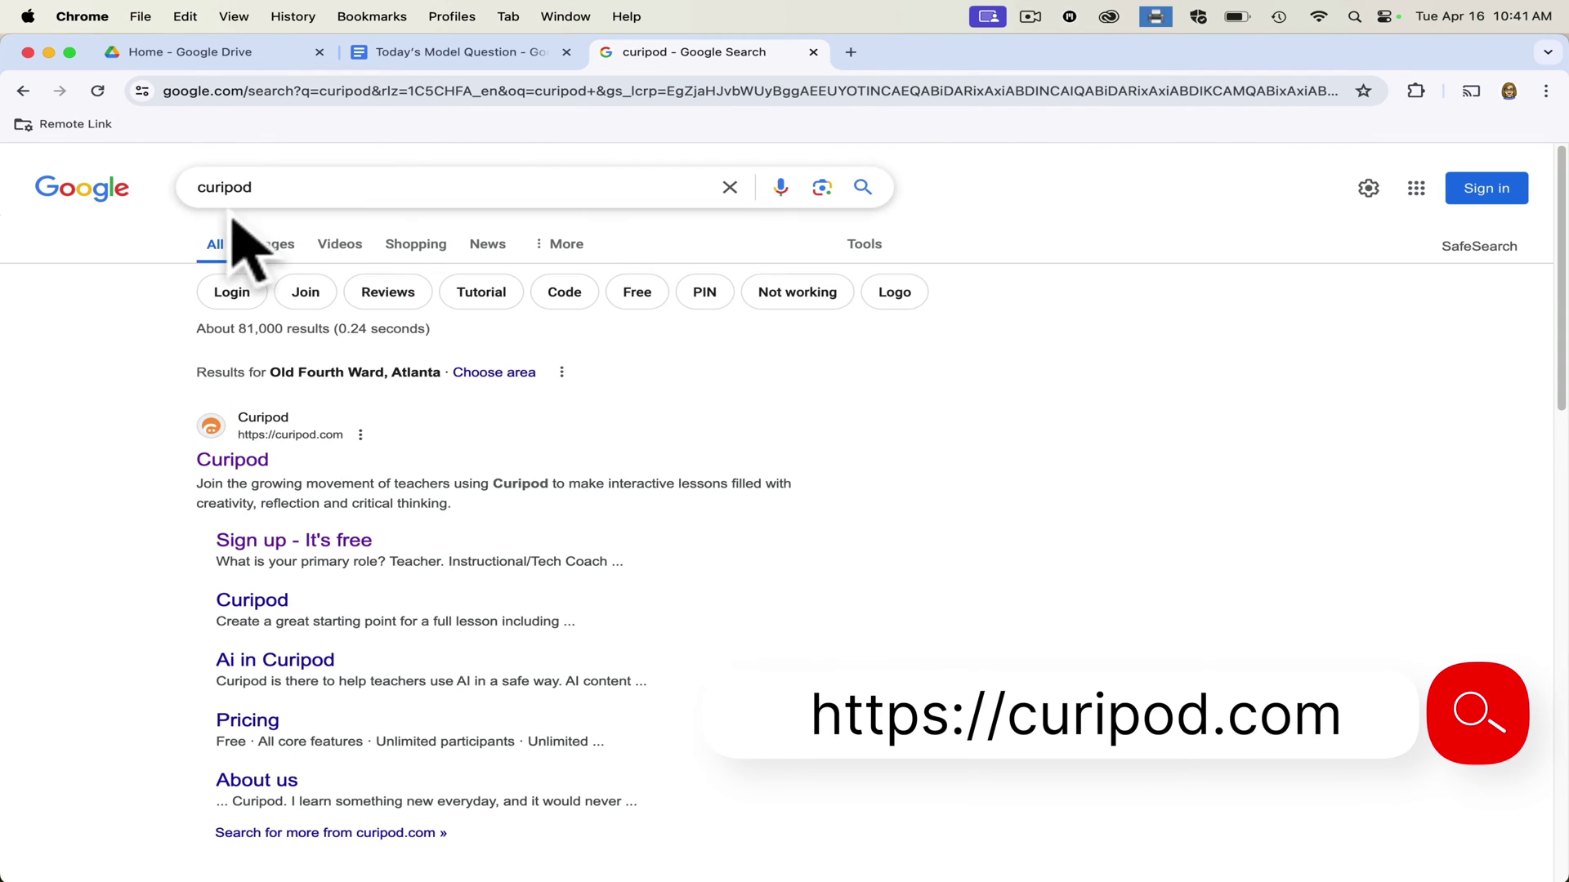
click(341, 540)
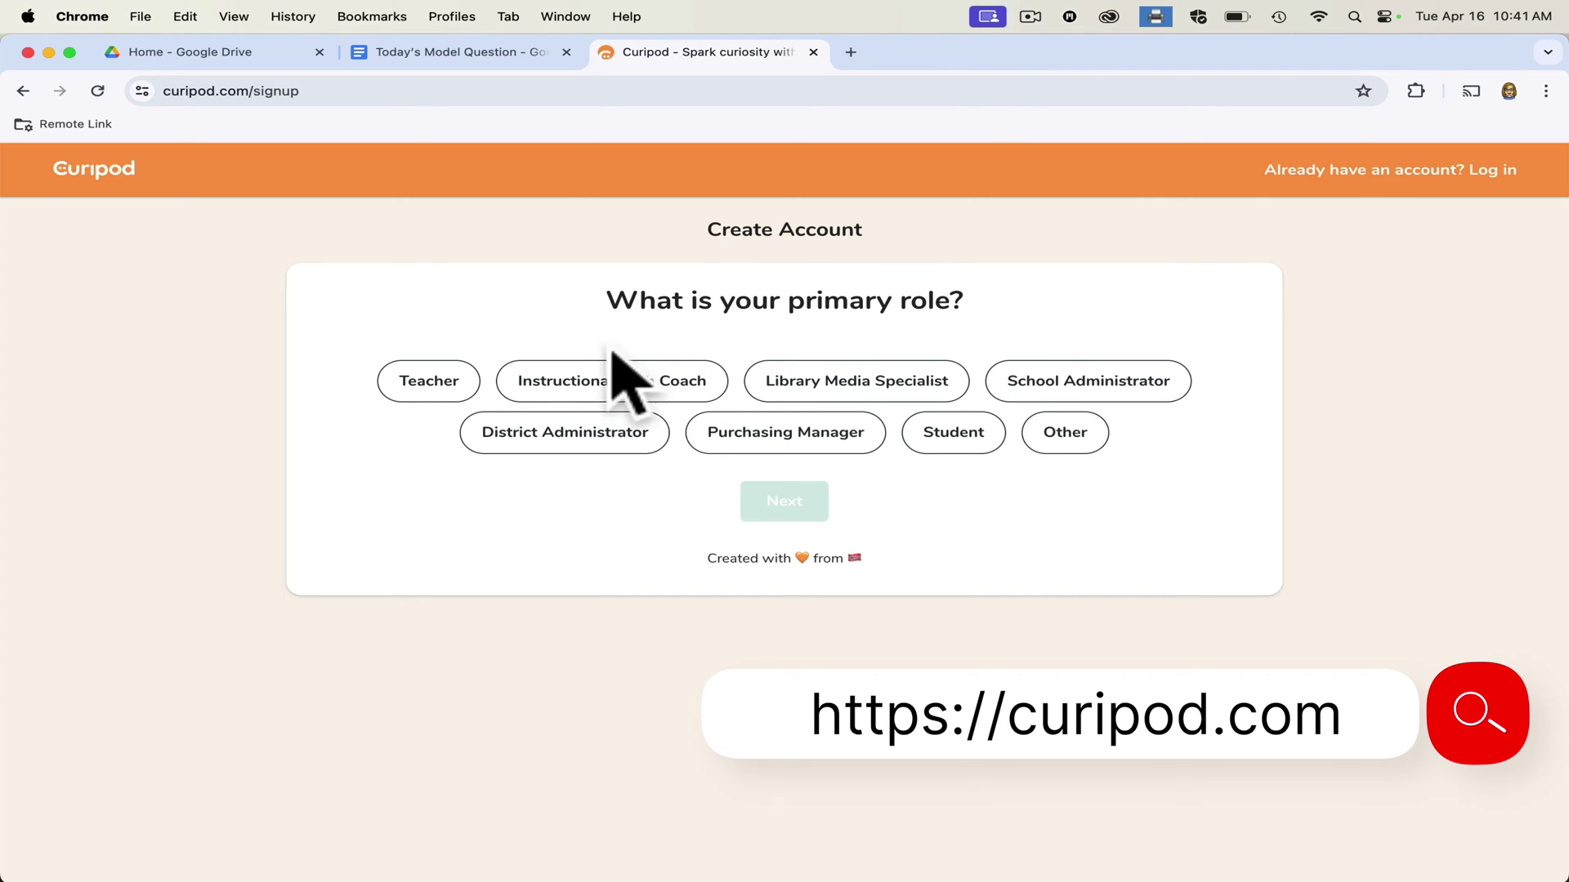
Step: Pick Teacher, go back, then log in to the existing Curipod account with Google
click(448, 396)
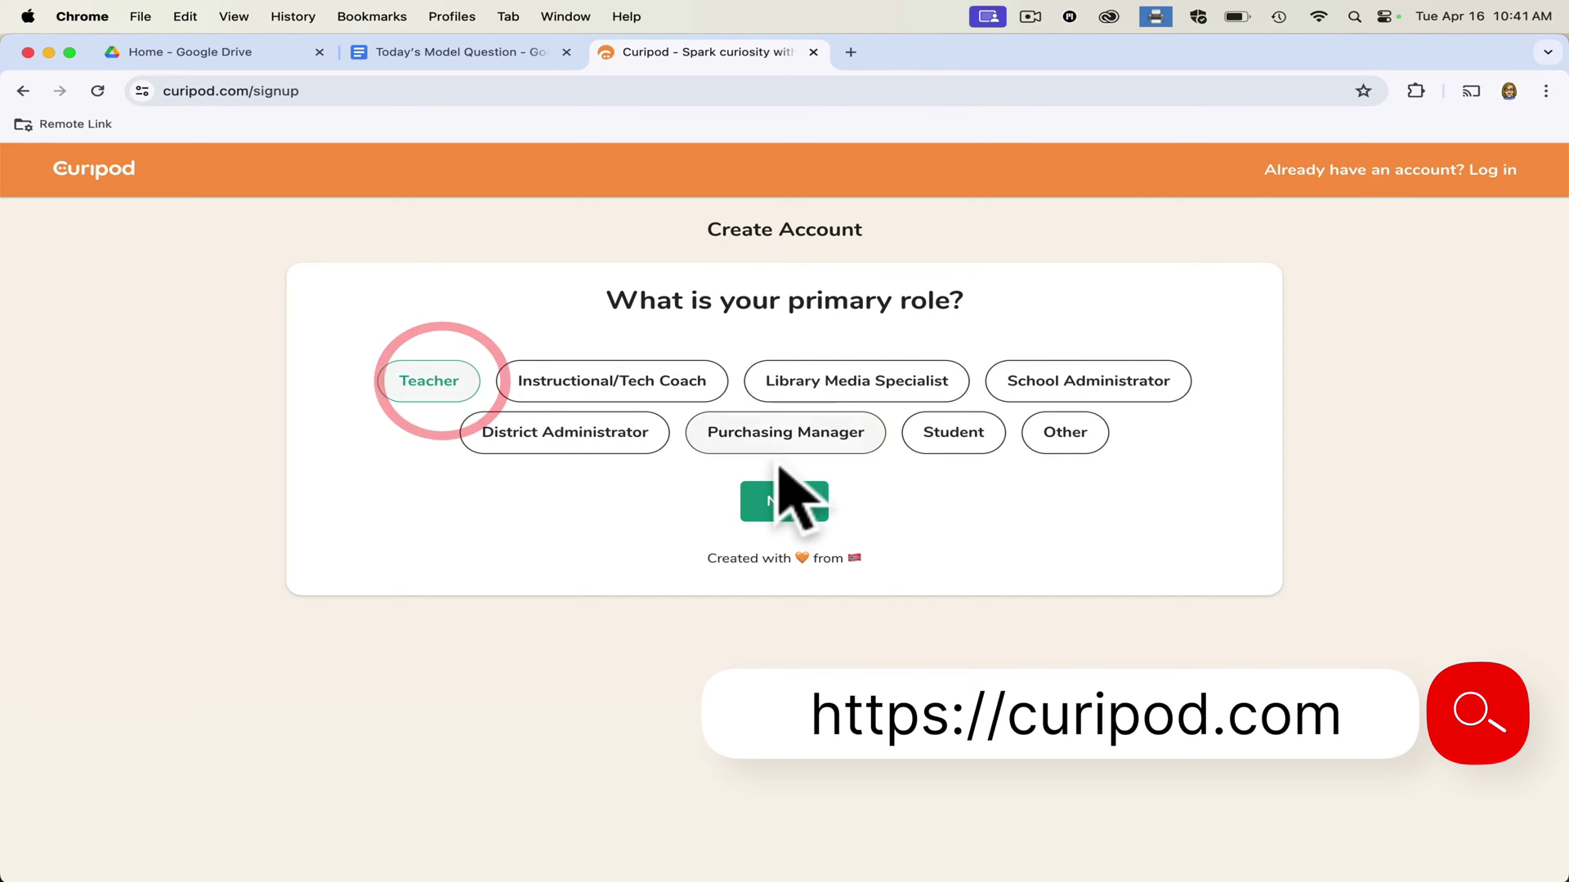
click(785, 498)
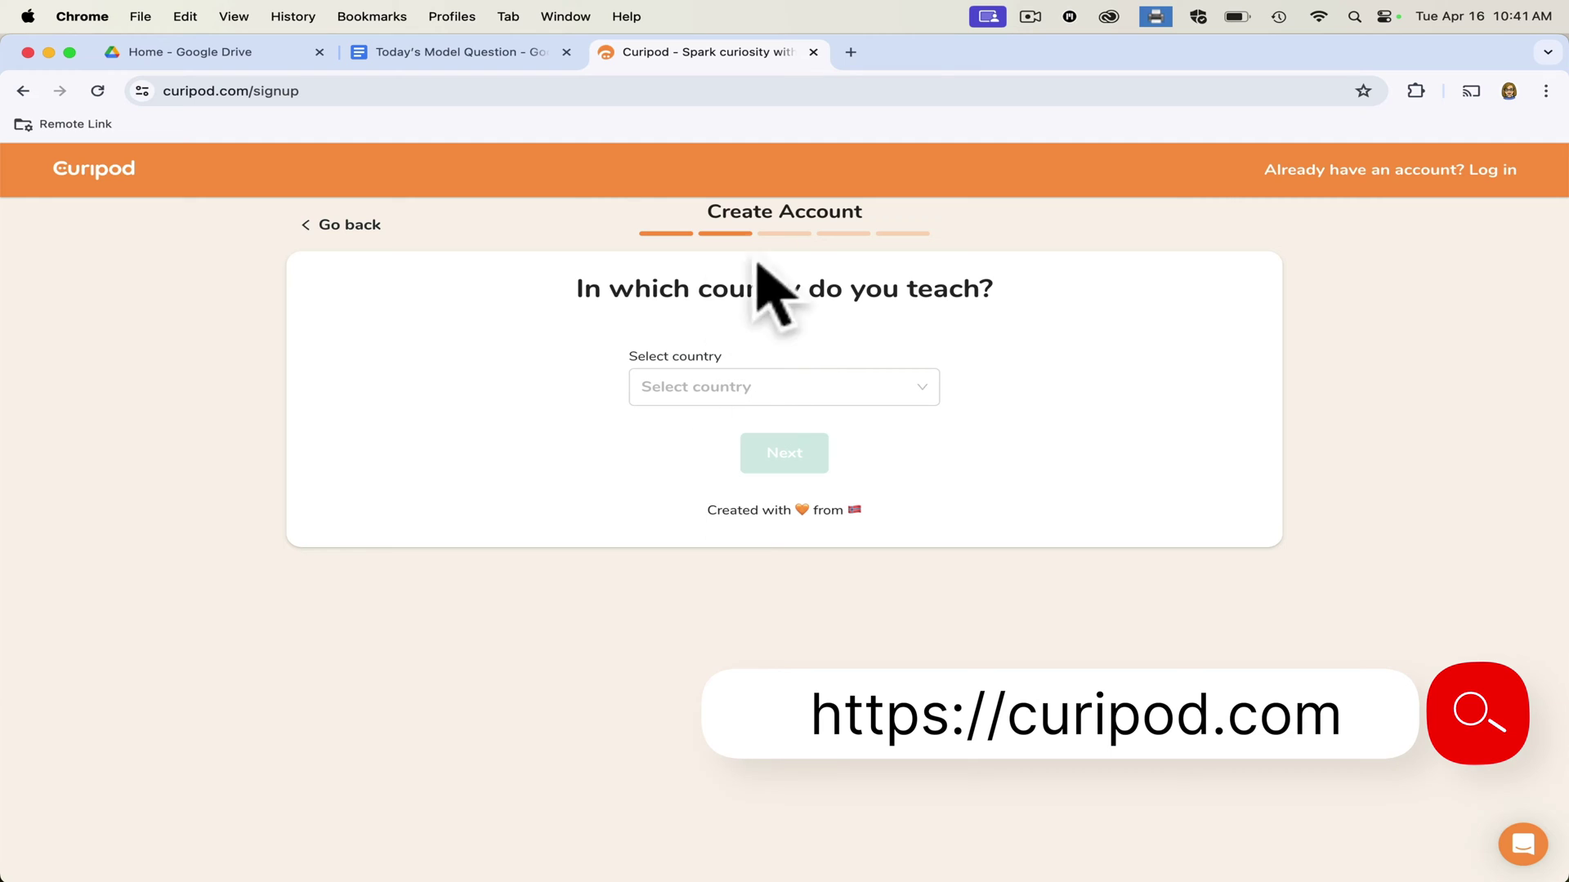
click(365, 229)
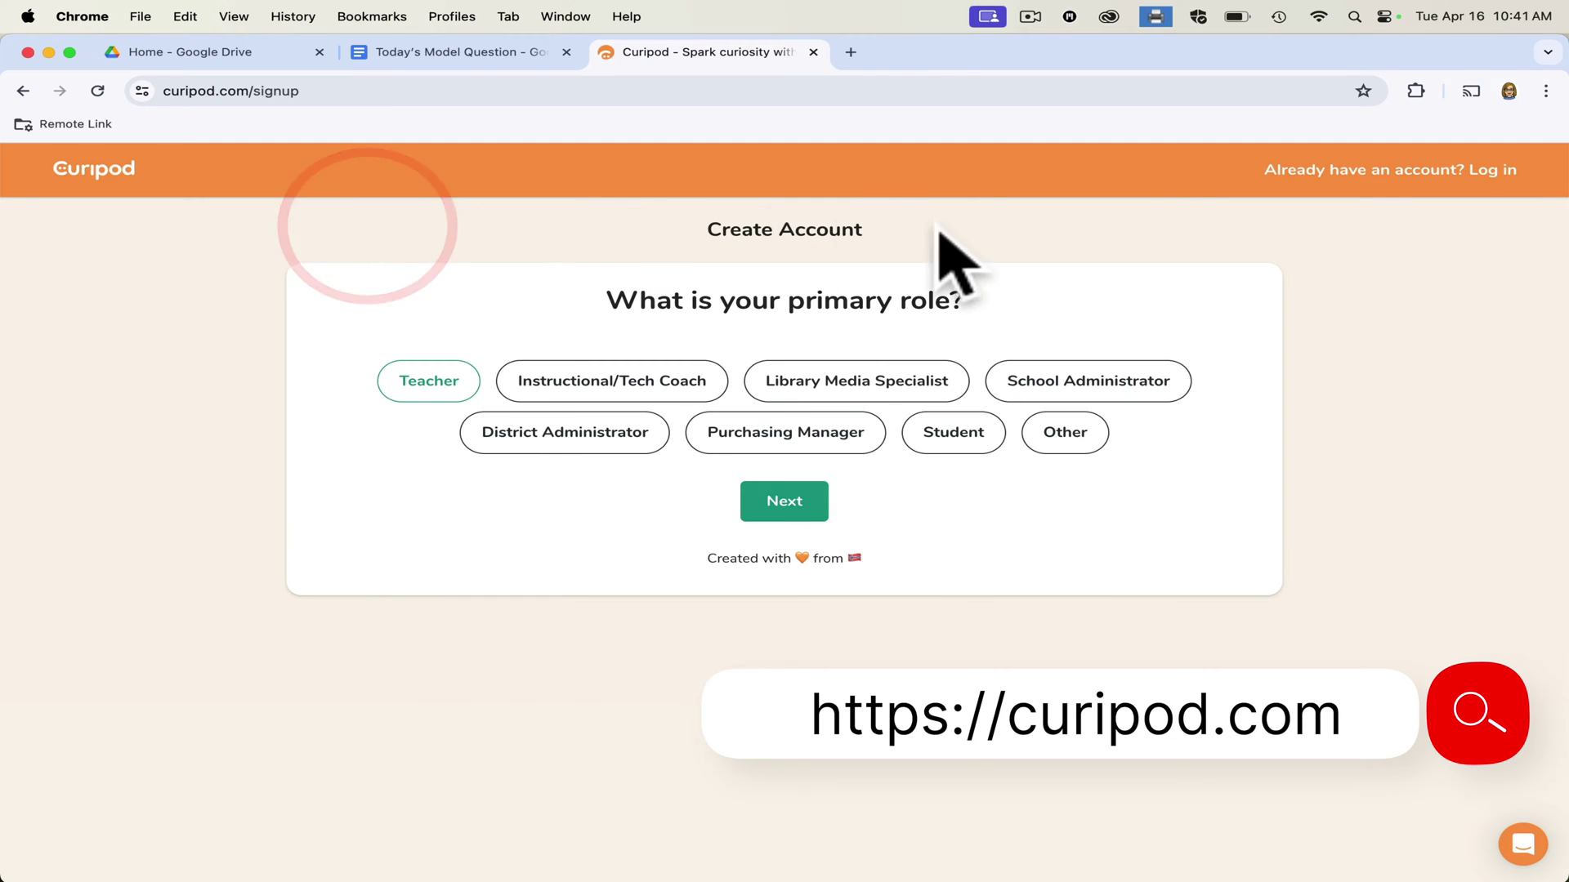
click(1492, 169)
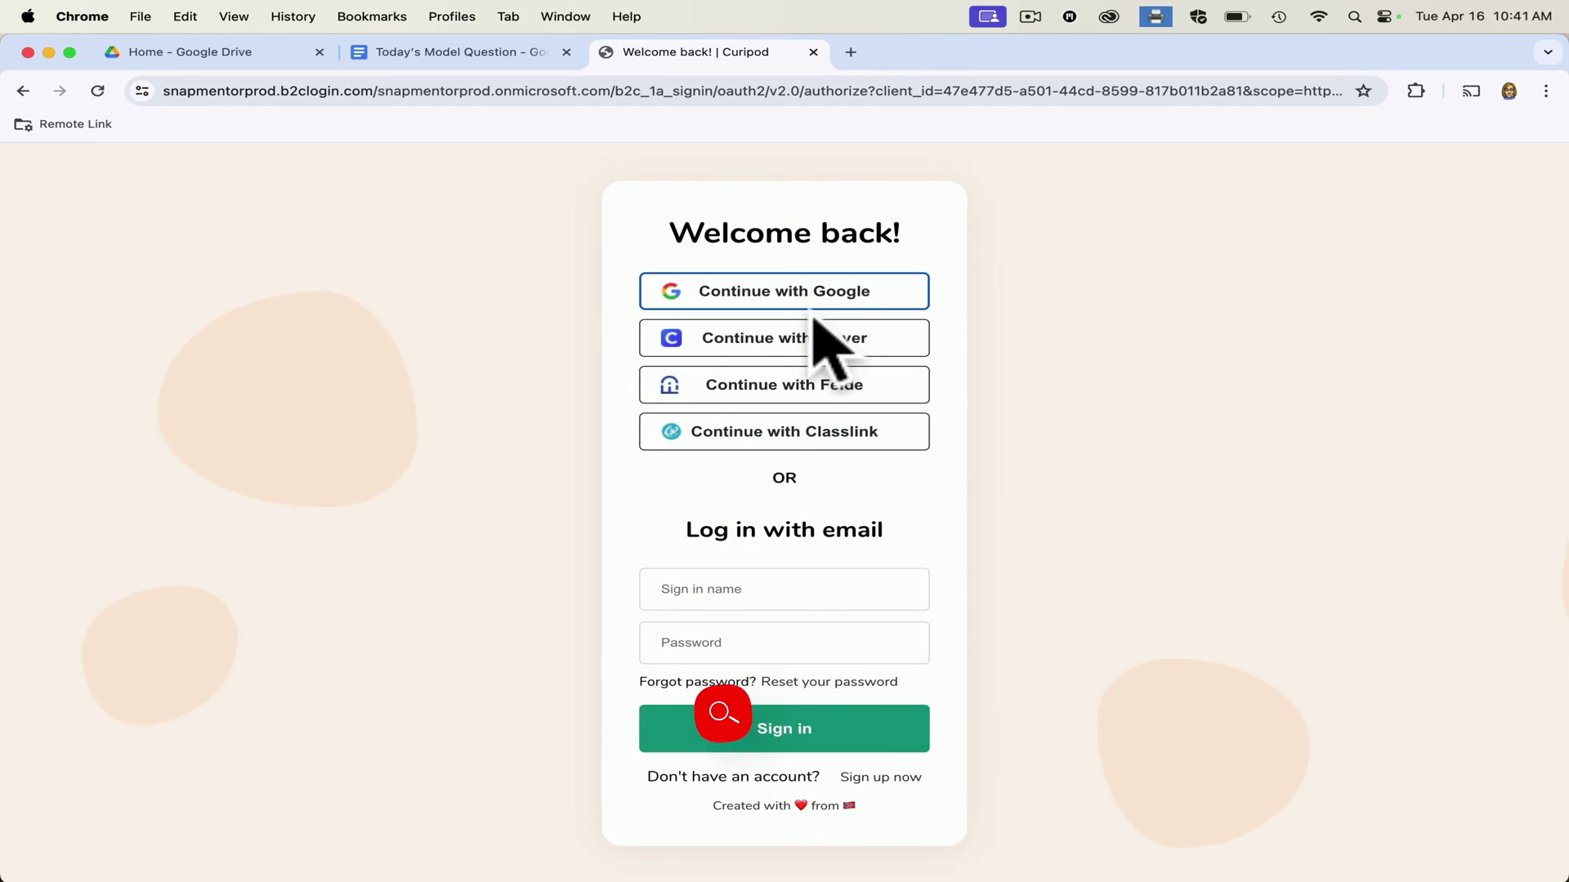
click(809, 296)
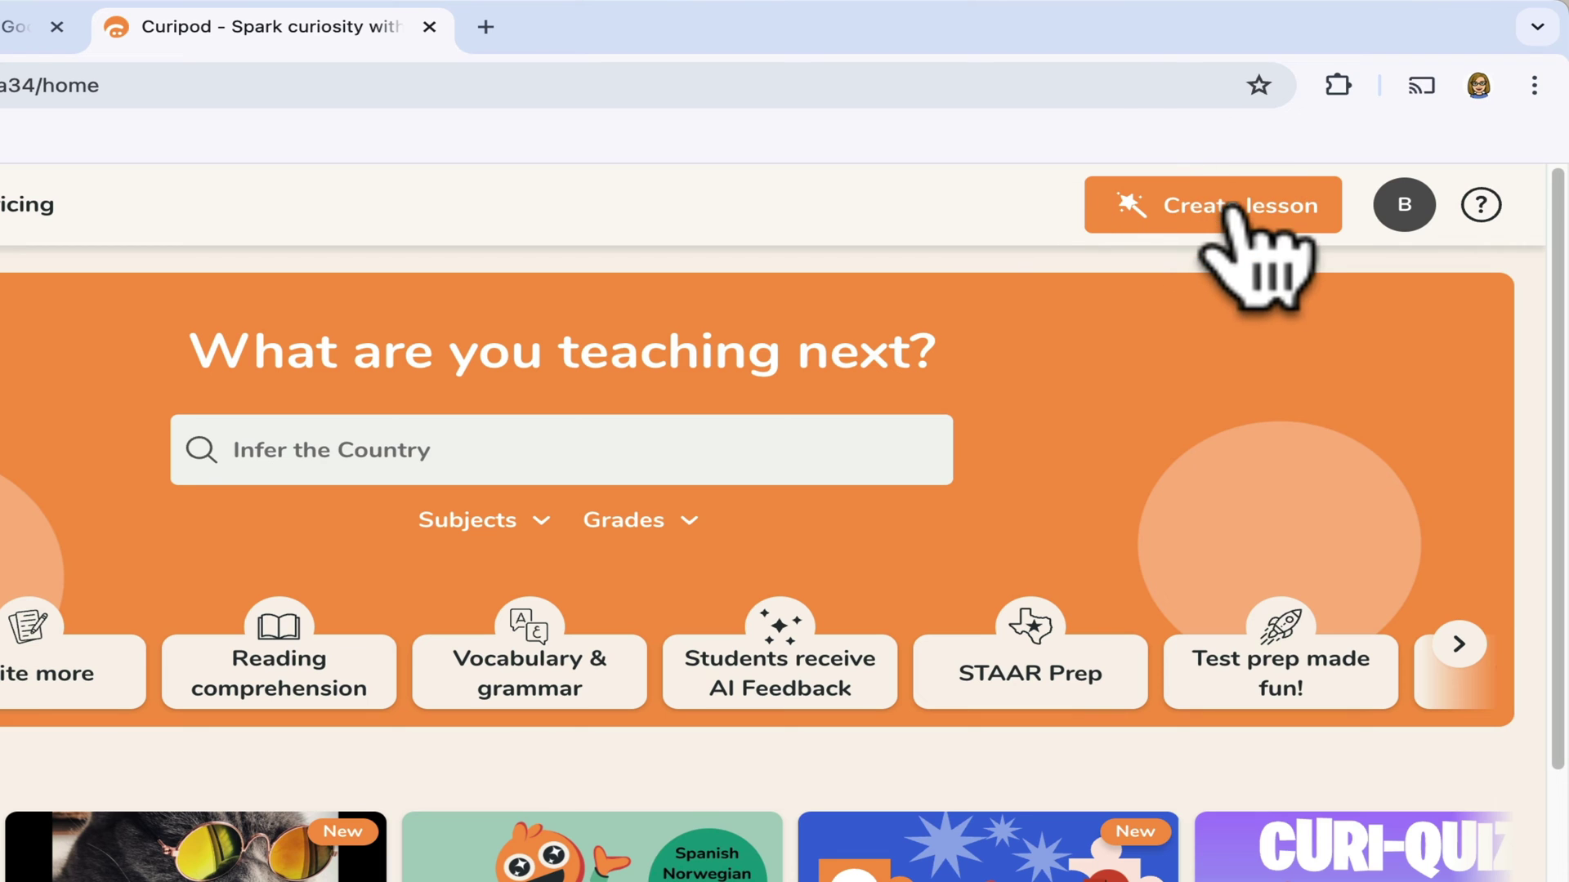
Step: Create a new lesson and show the 'Create your own' activity and slide choices
click(1230, 206)
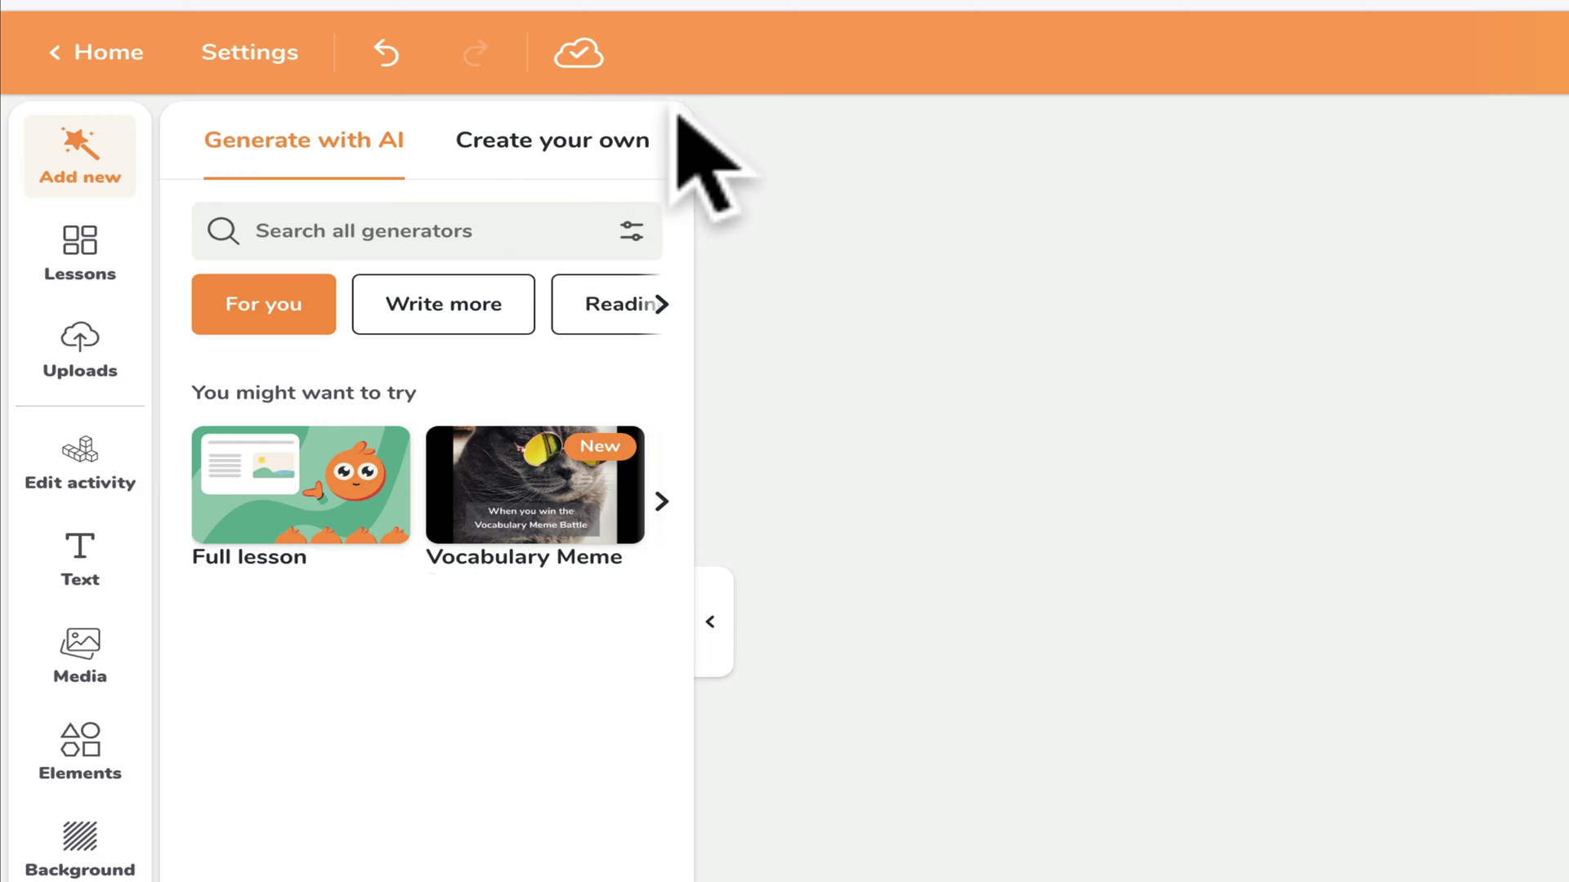
click(563, 141)
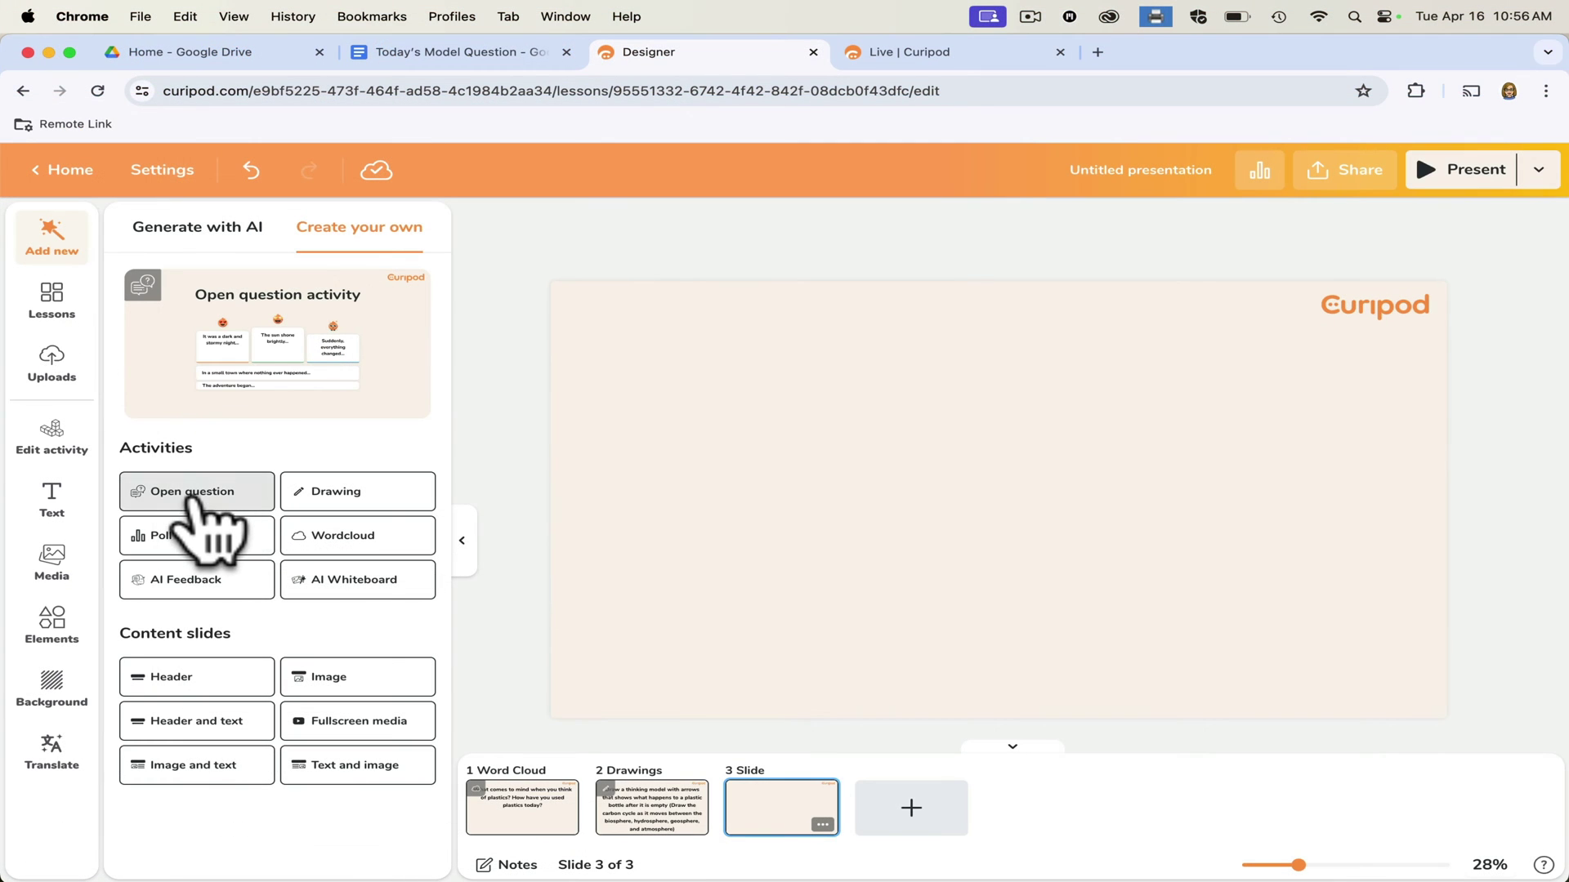
Step: Add an open question slide: 02:00 duration, 1 answer per participant, vote title 'Vote for most relevant answer'
click(193, 496)
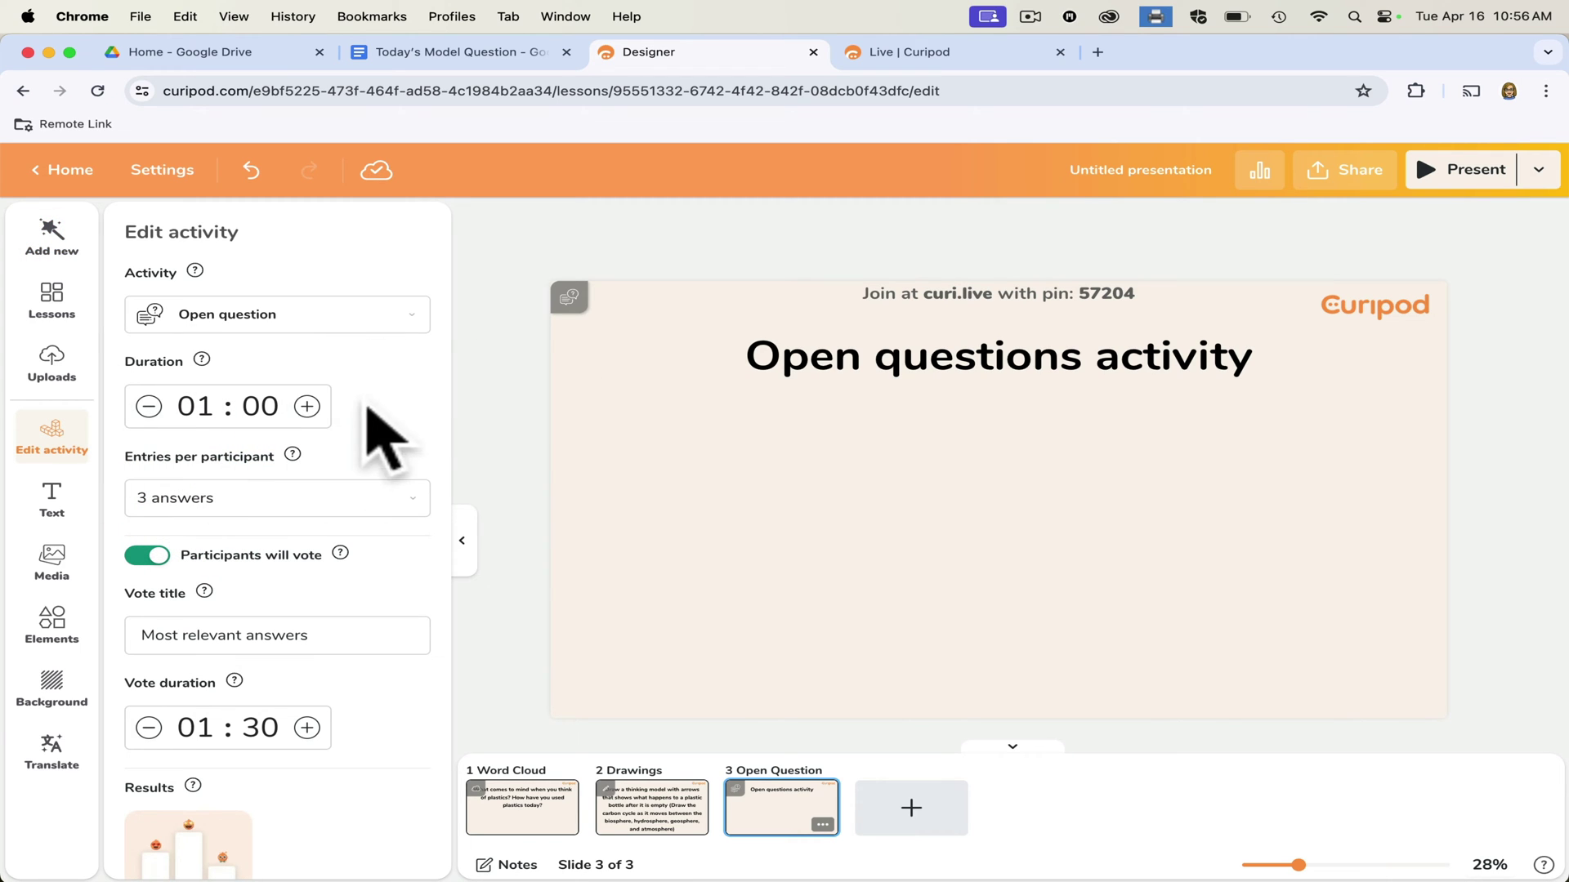
click(307, 406)
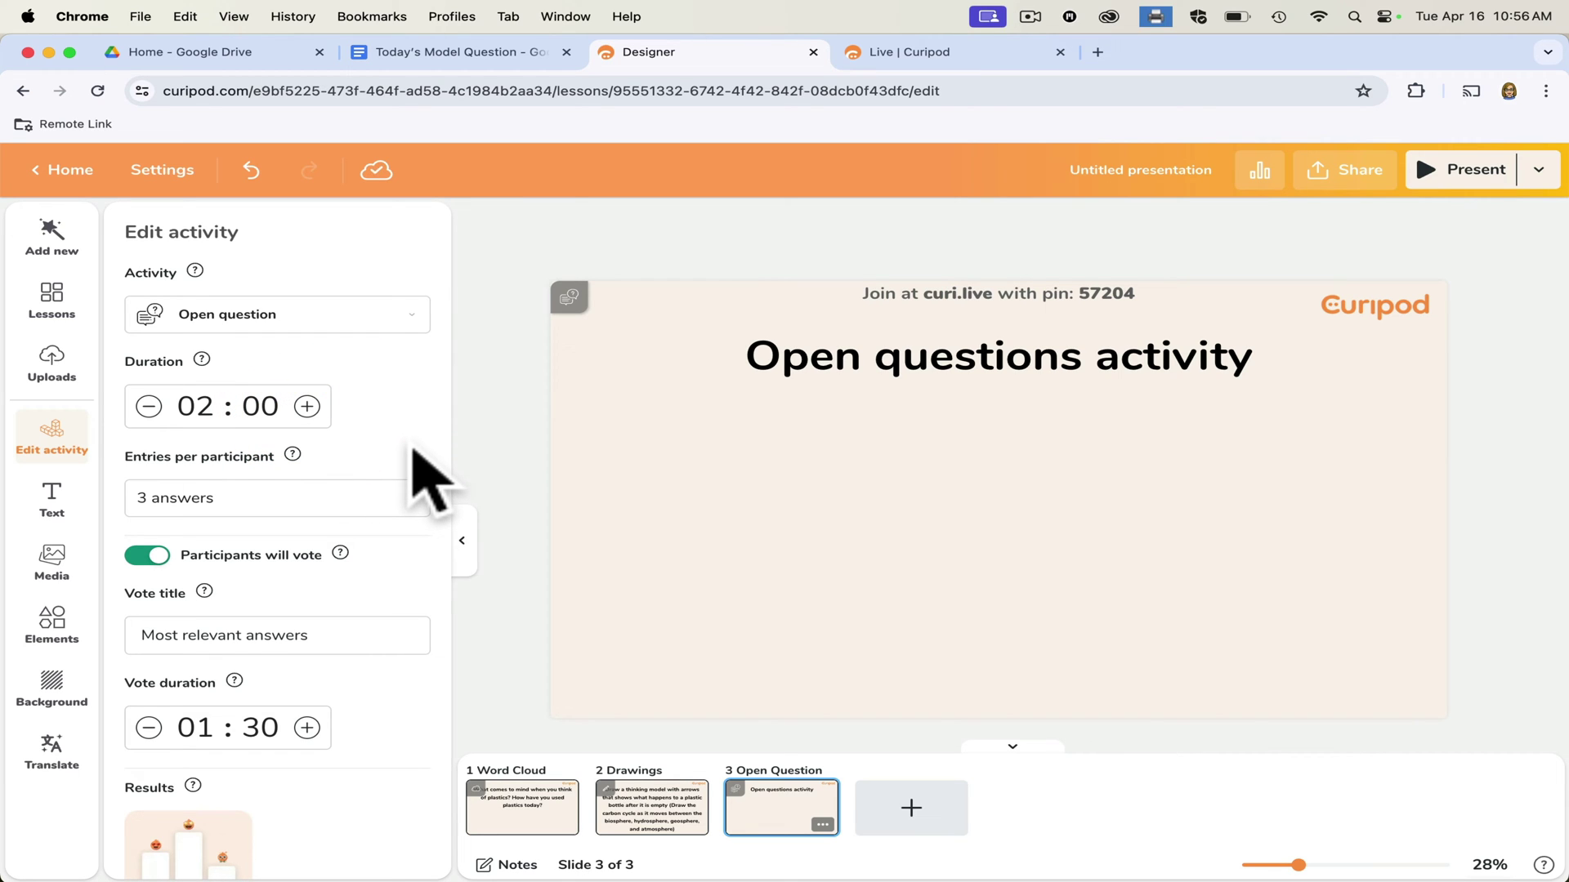
click(287, 498)
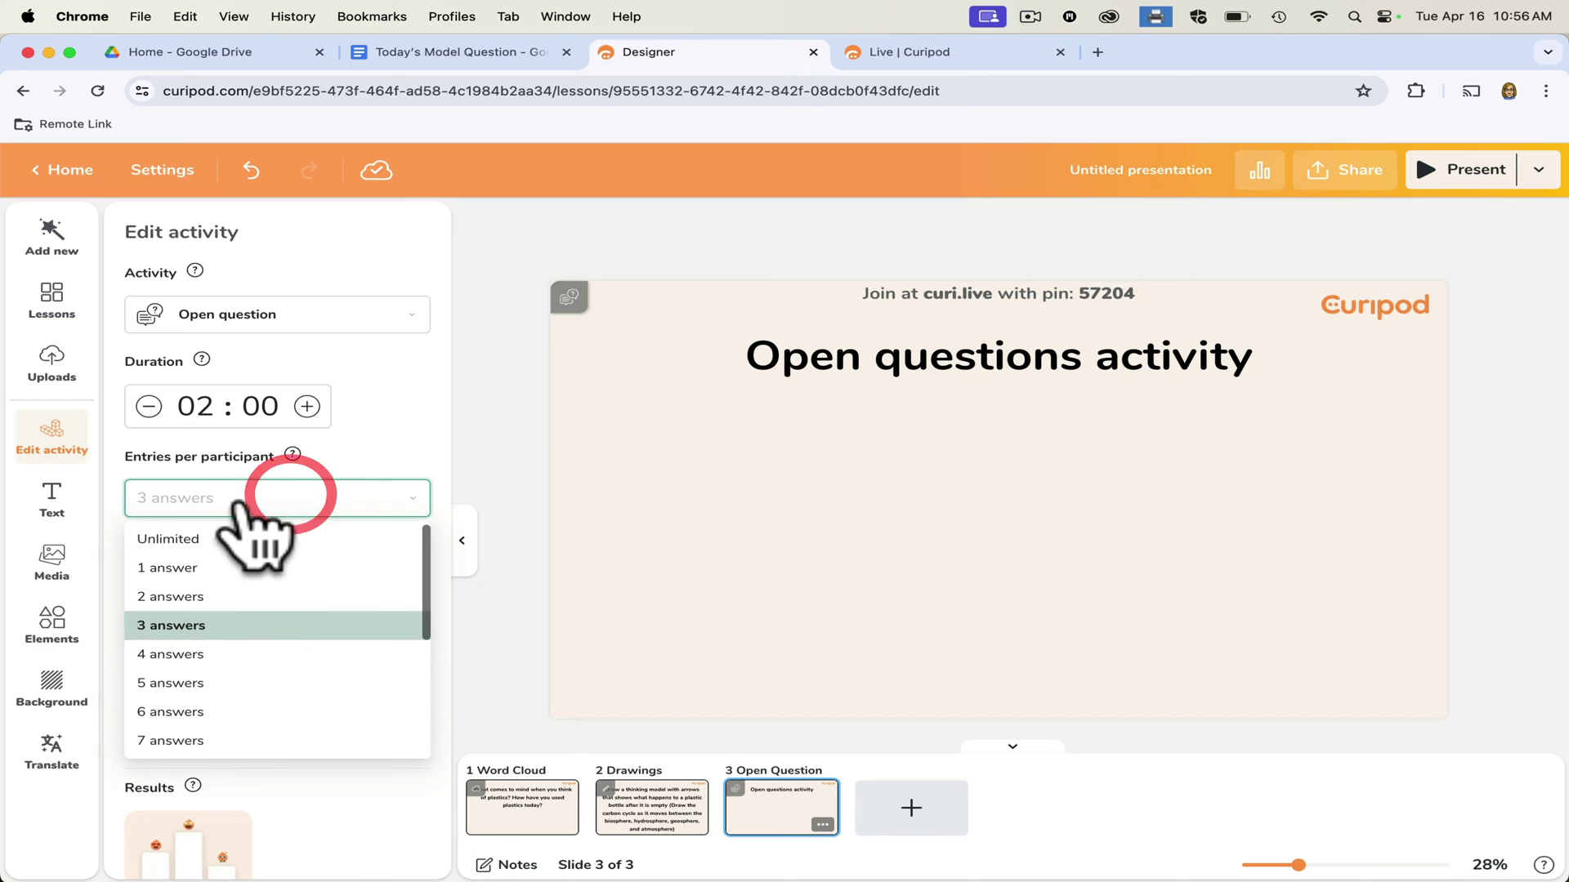
click(206, 567)
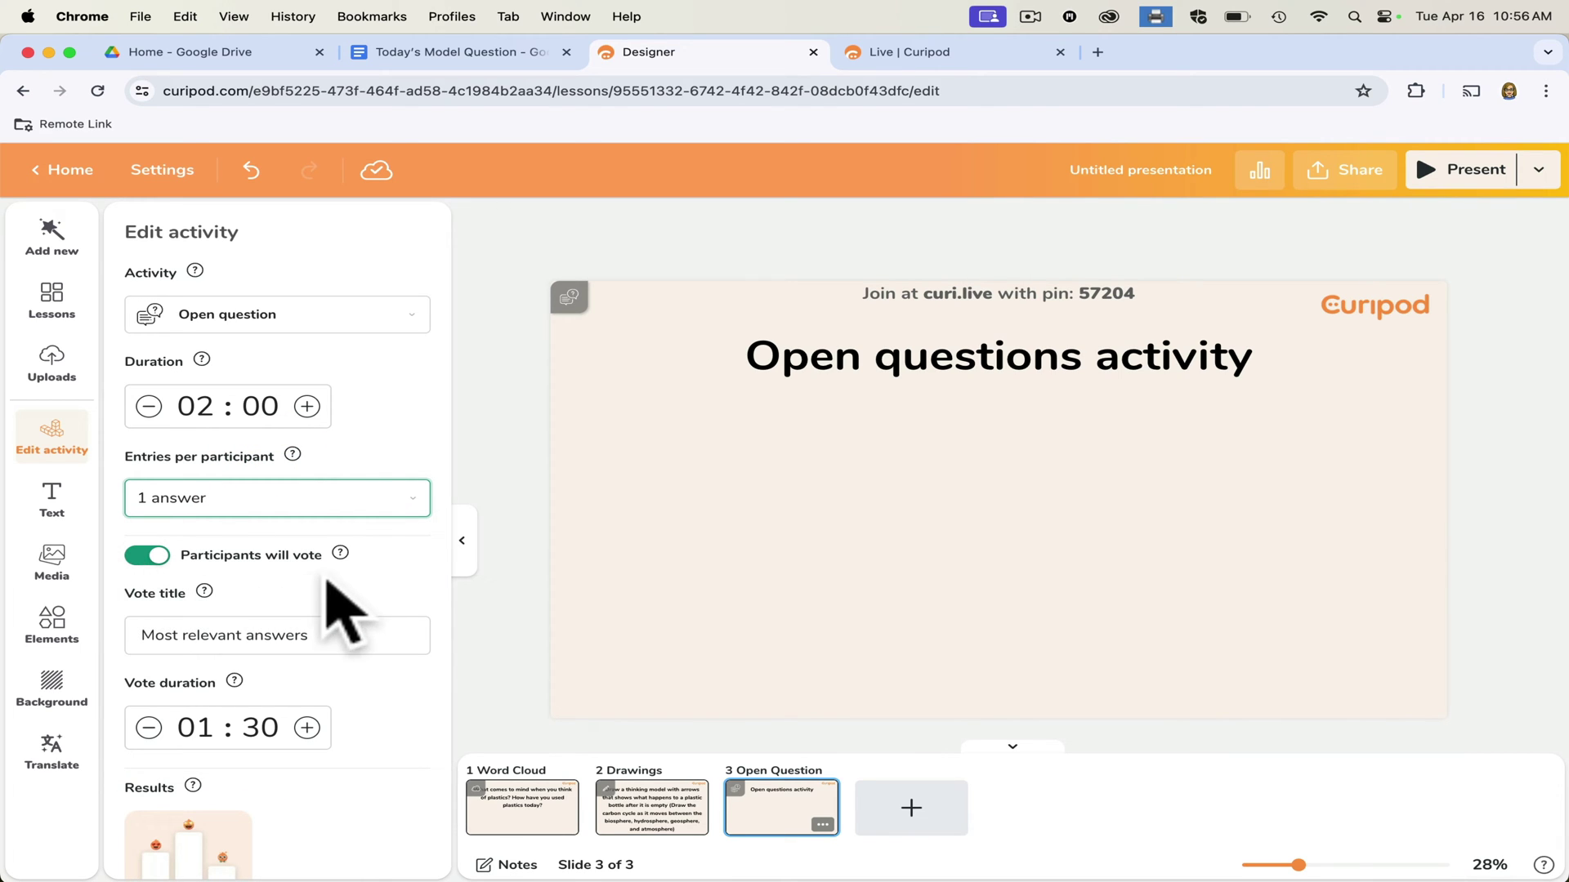
click(306, 635)
click(307, 635)
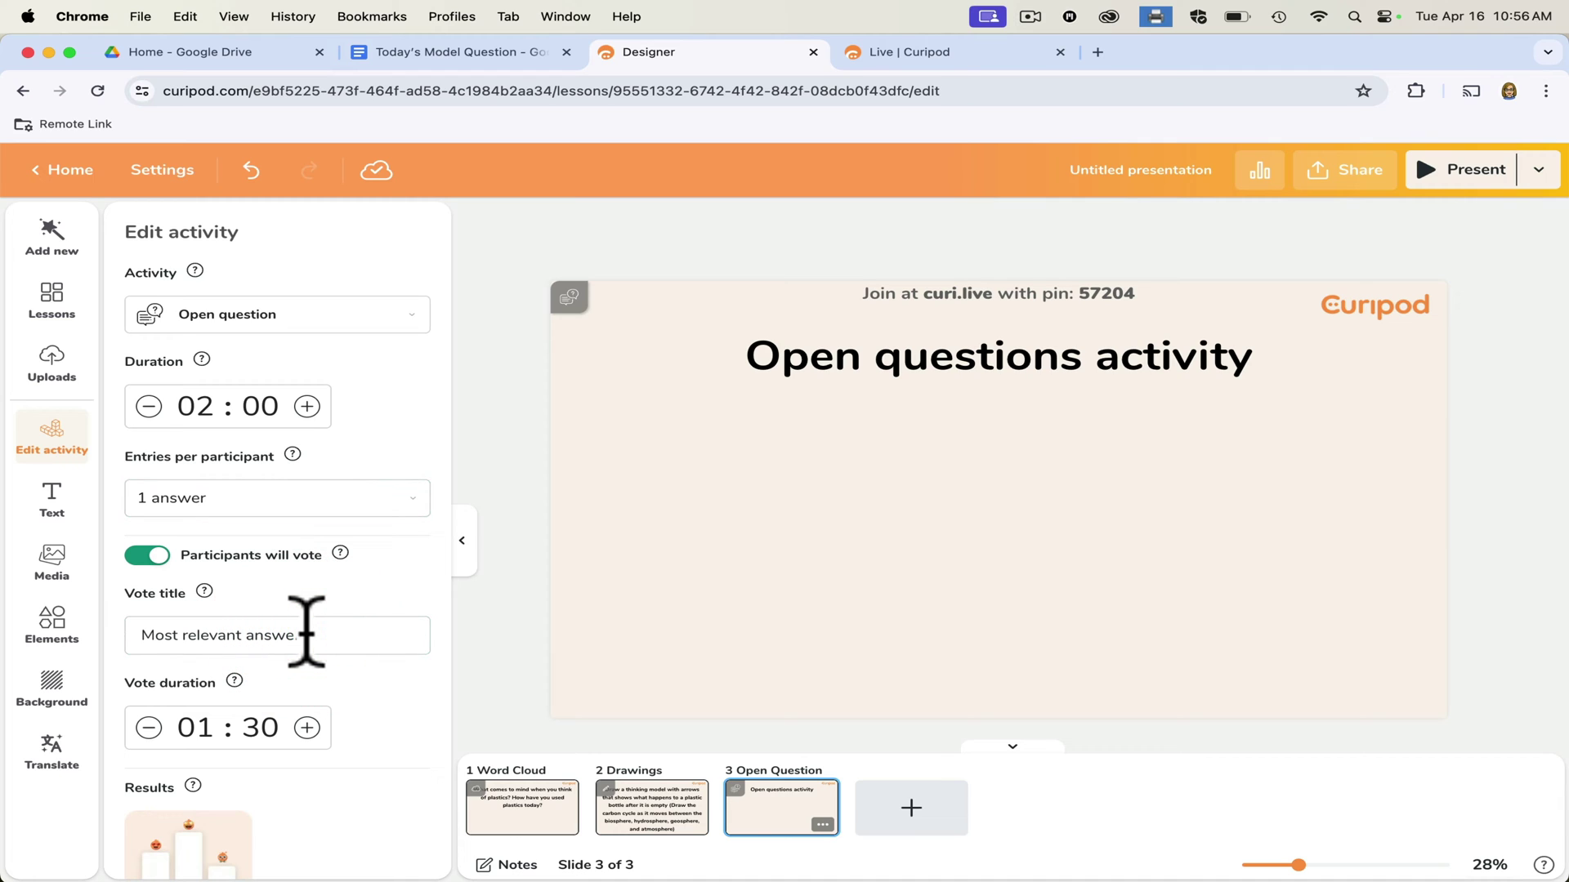
text(Vote for m)
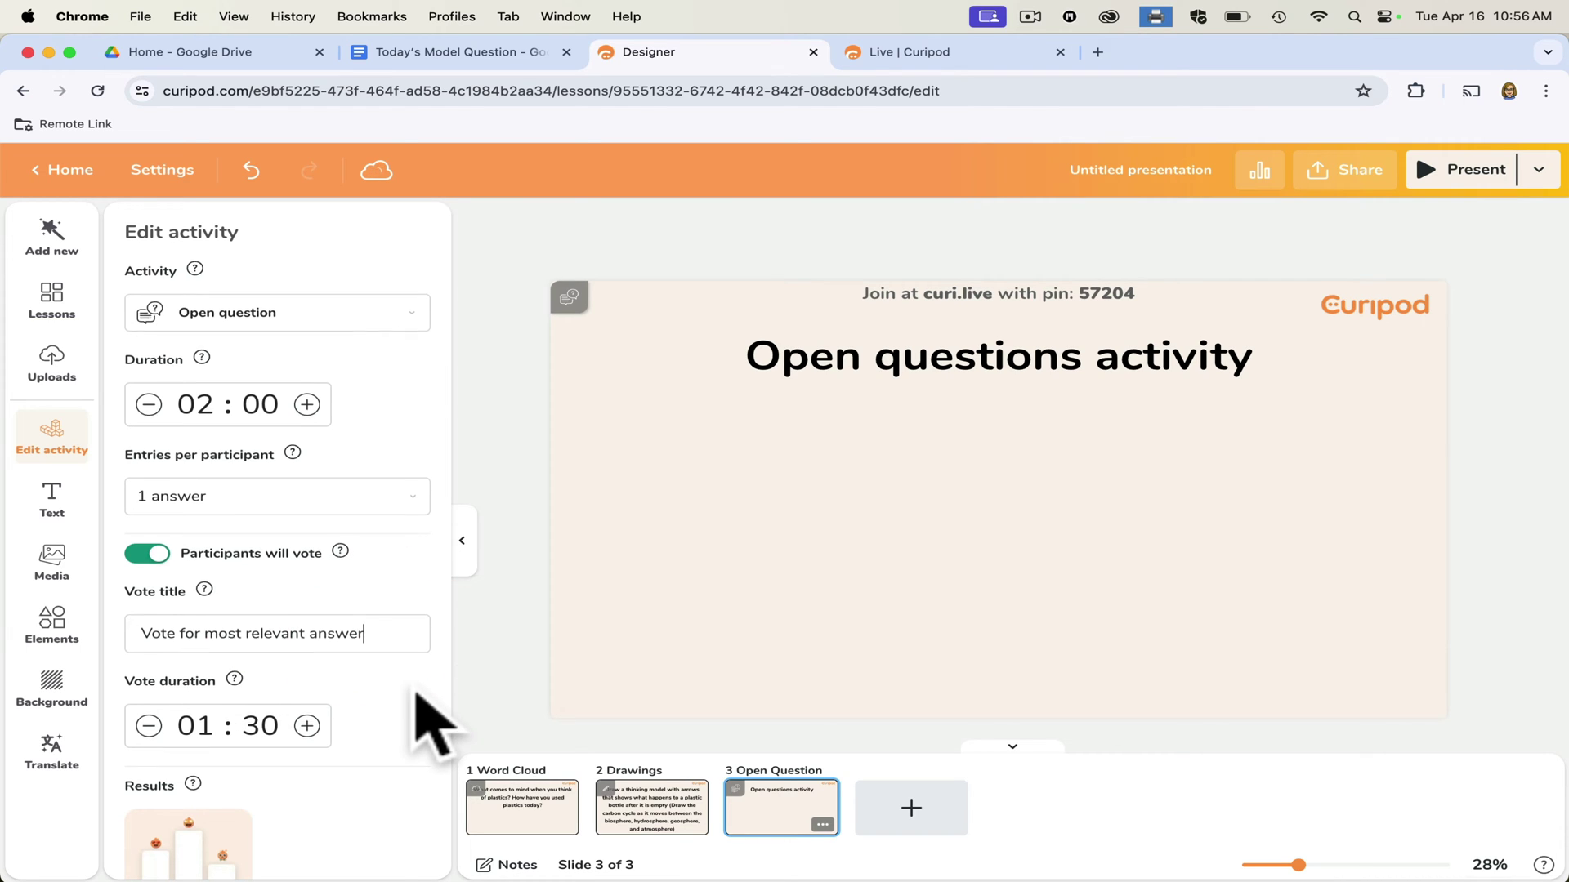
Step: Select the slide title and copy the open-ended question from the Today's Model Question doc
scroll(409, 695, down, 1)
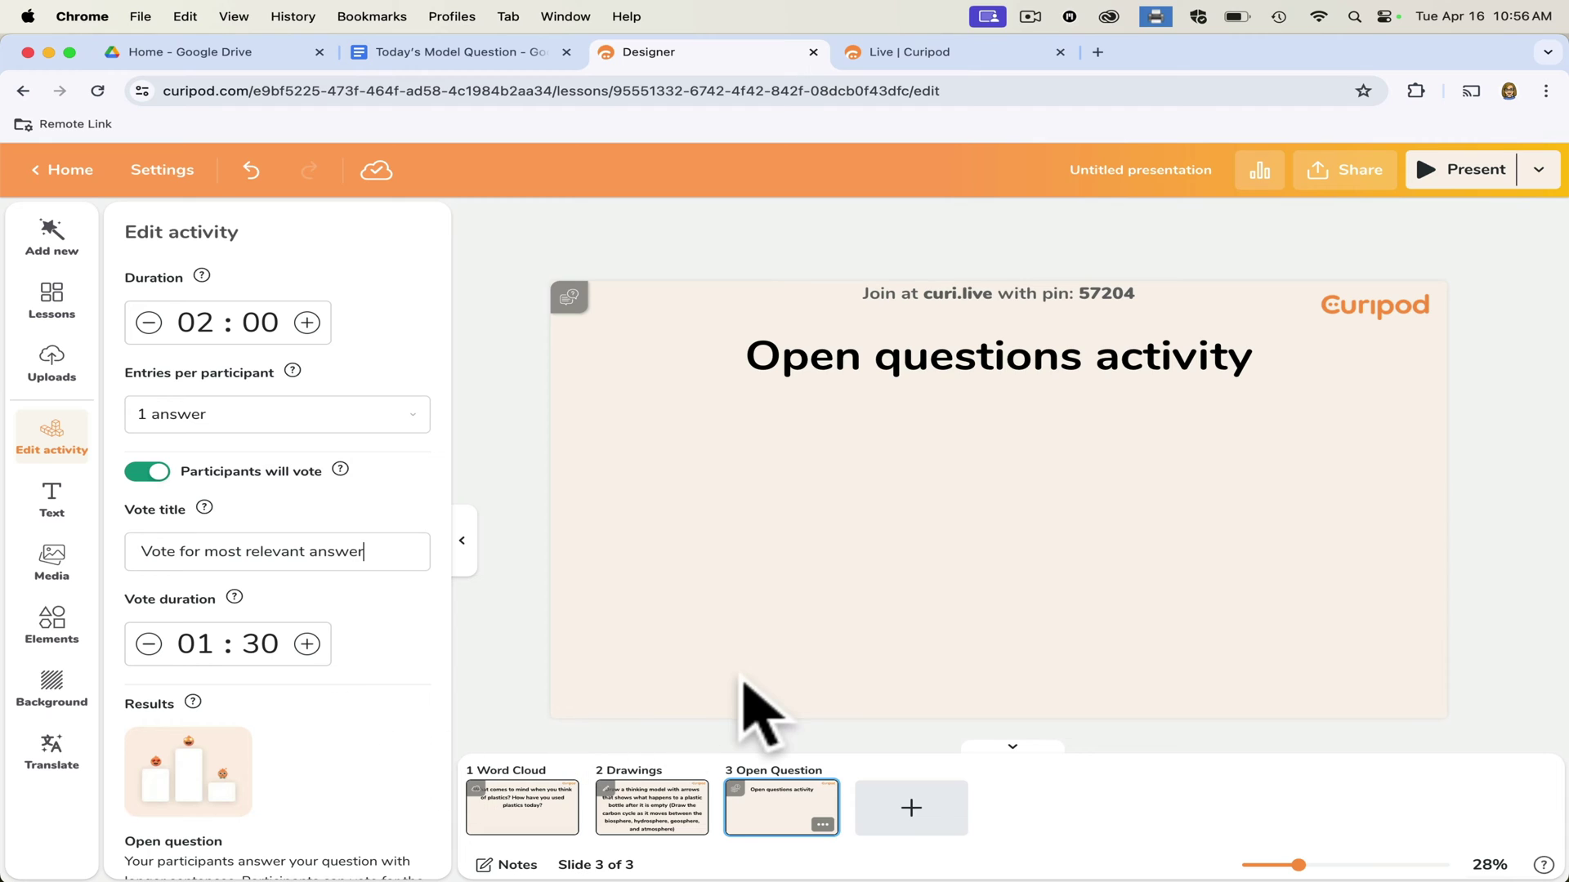
scroll(741, 685, down, 1)
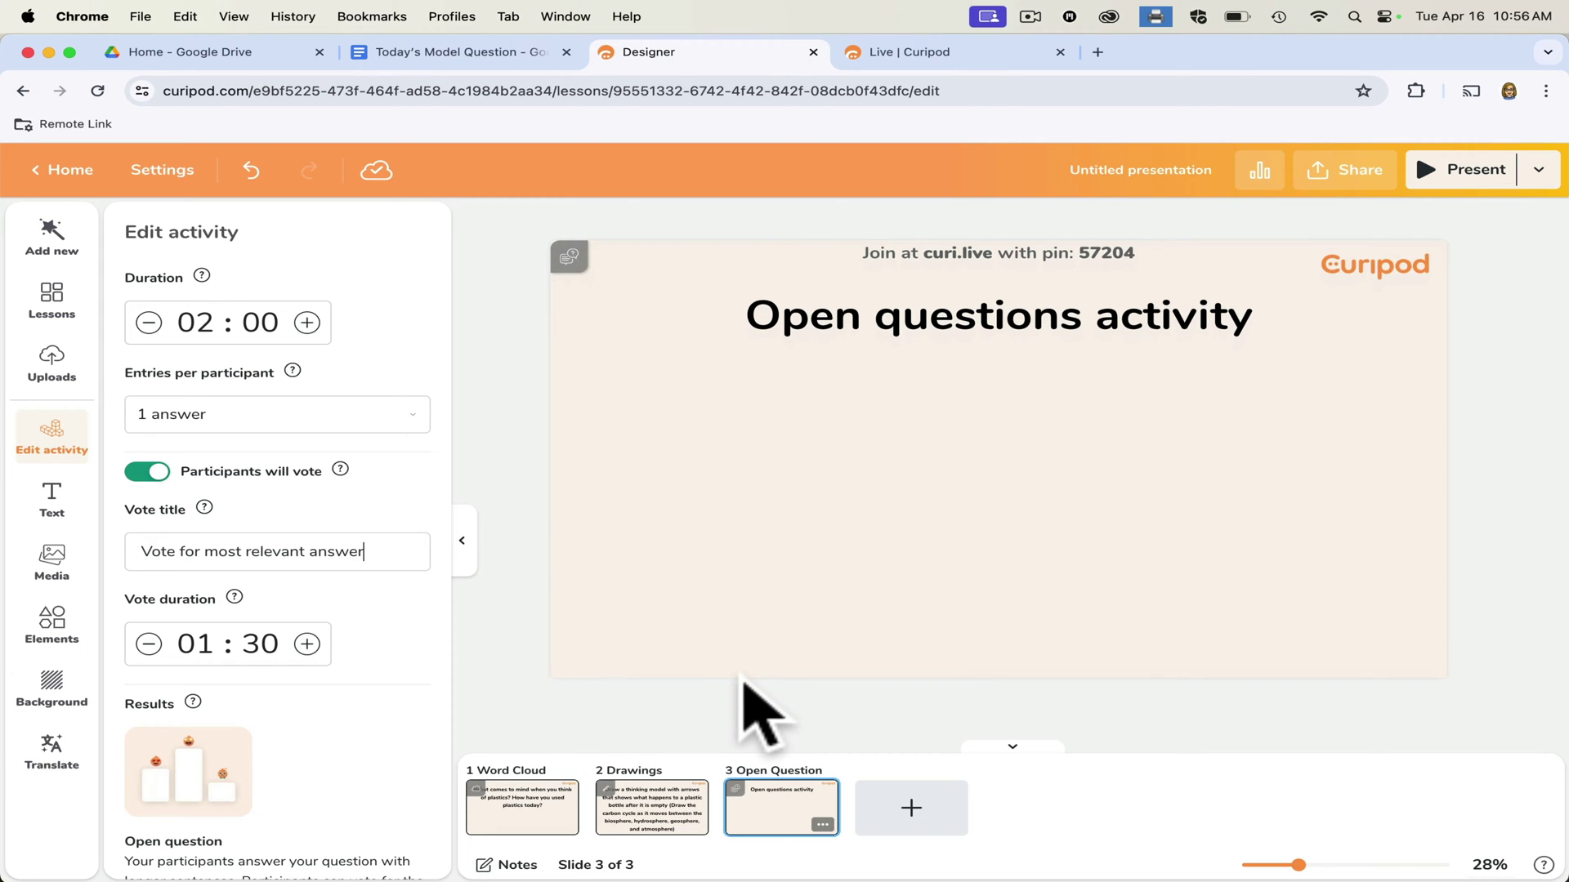
click(972, 335)
click(491, 51)
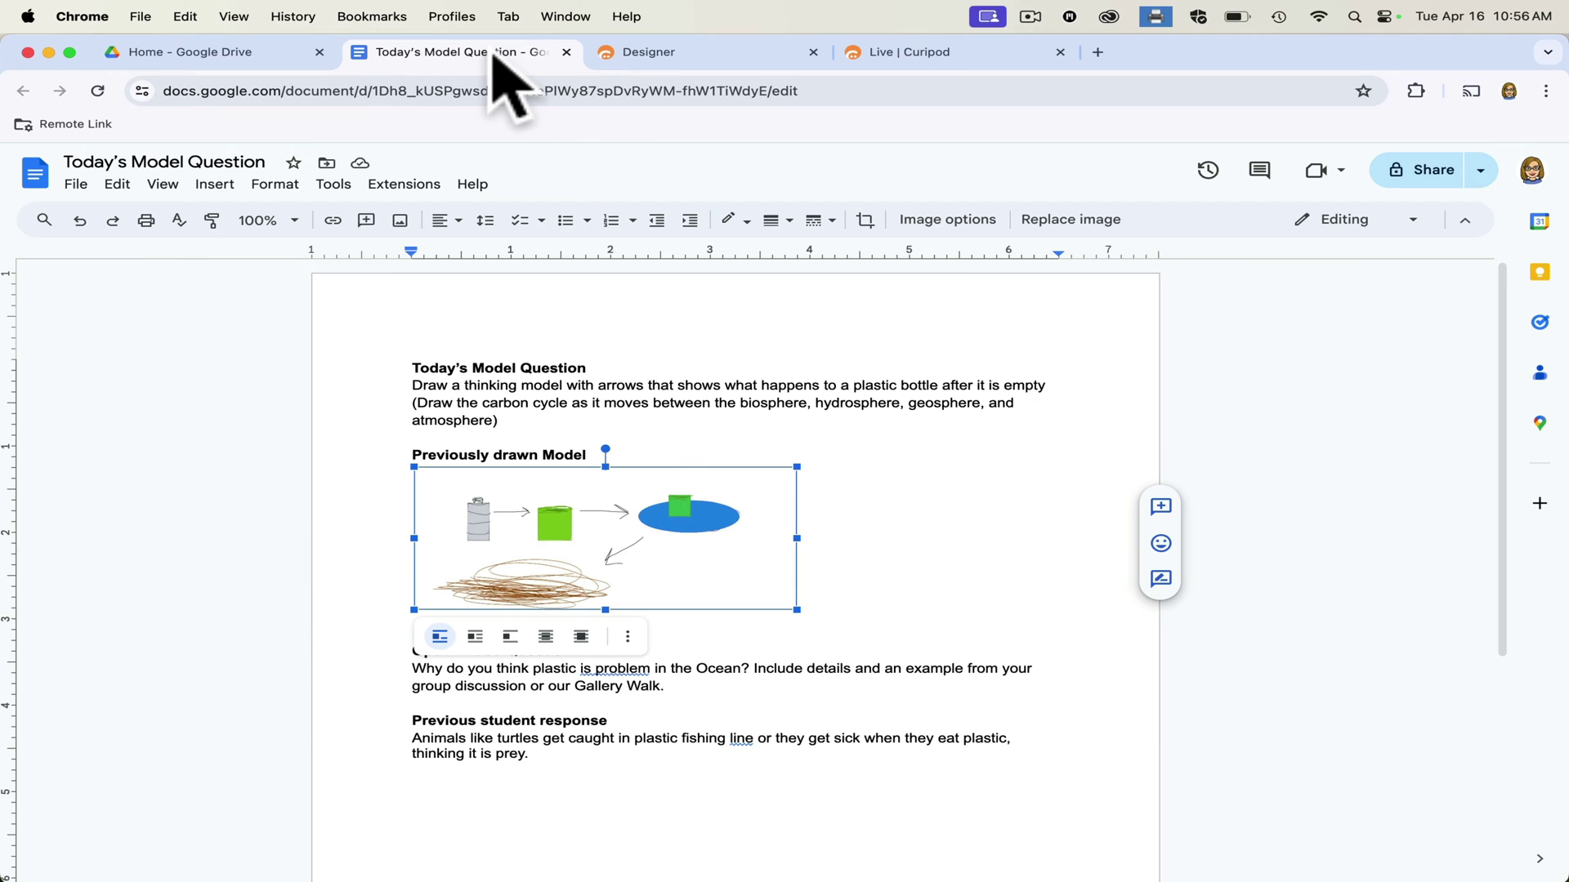
drag(690, 696, 412, 670)
key(super+c)
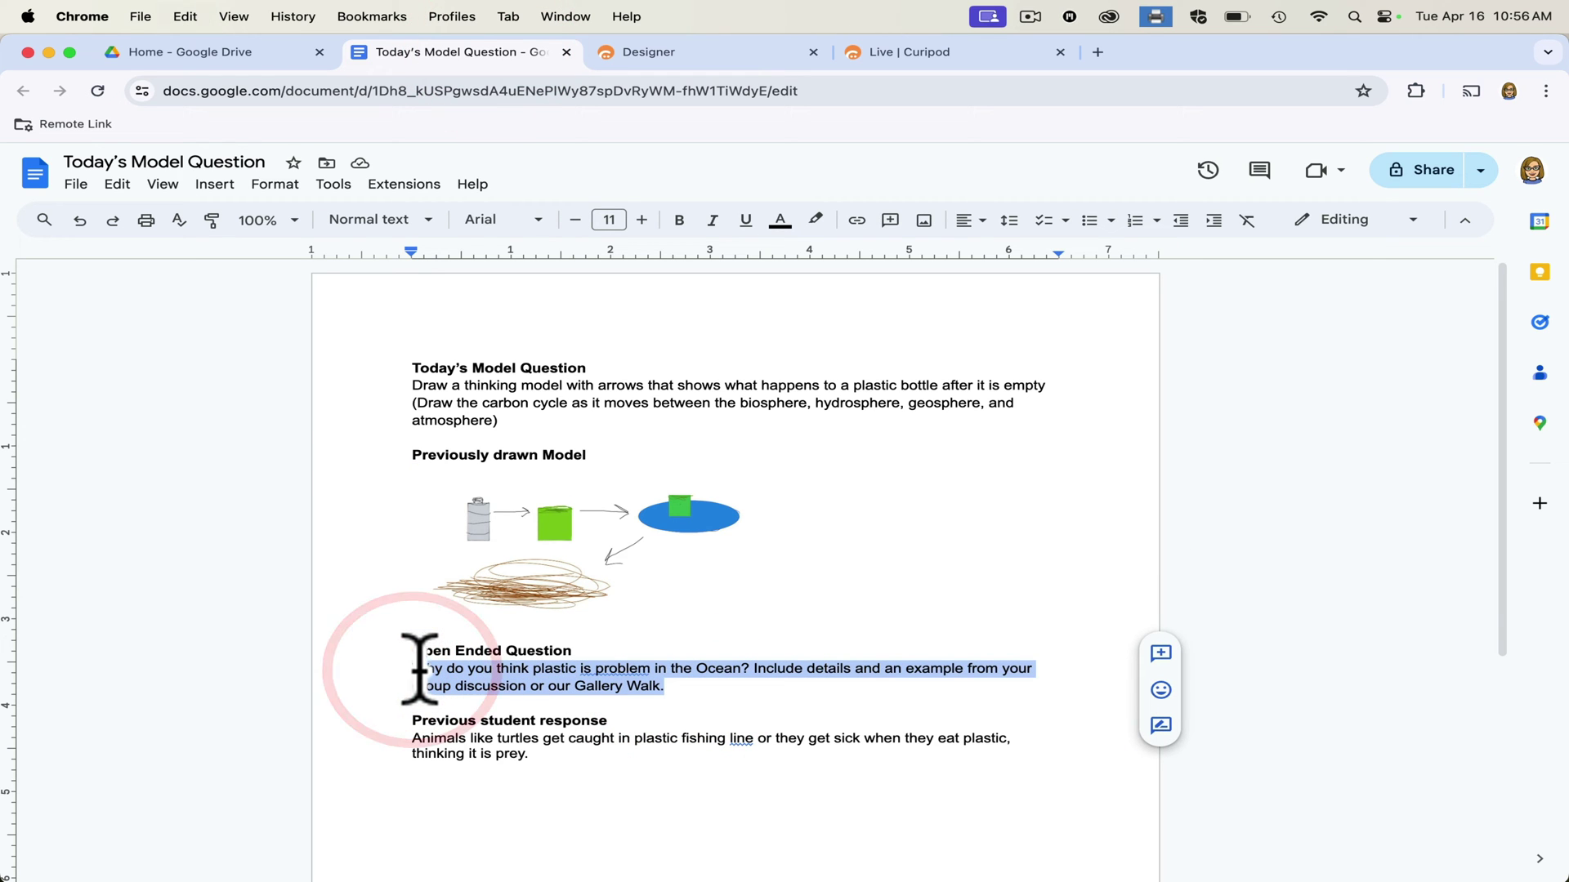
Step: Paste the copied question in as the open question slide's title
click(775, 54)
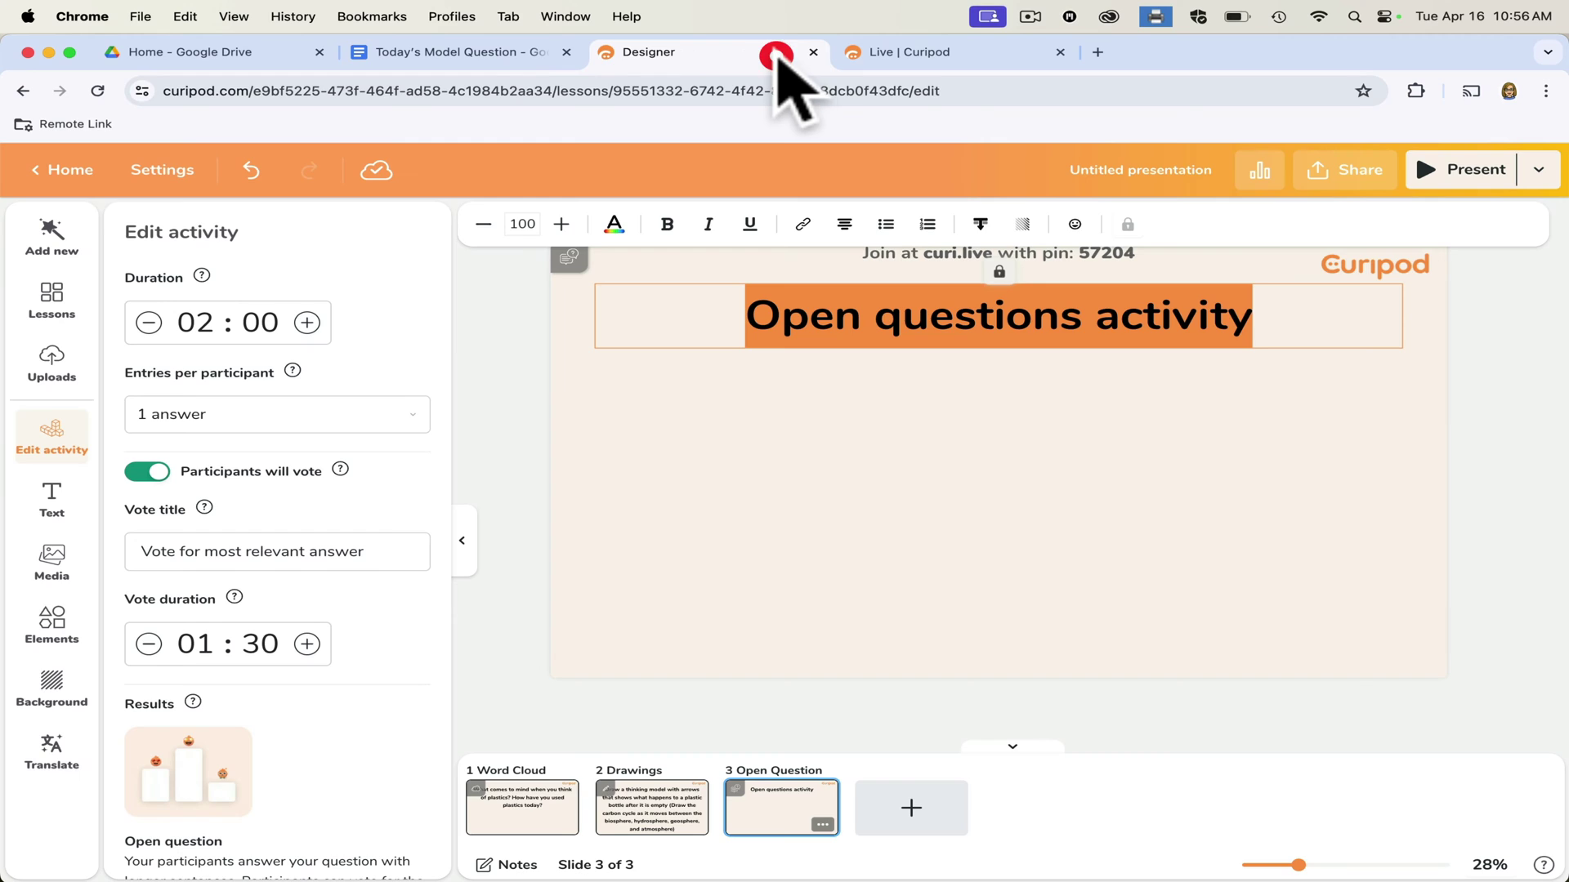
key(super+v)
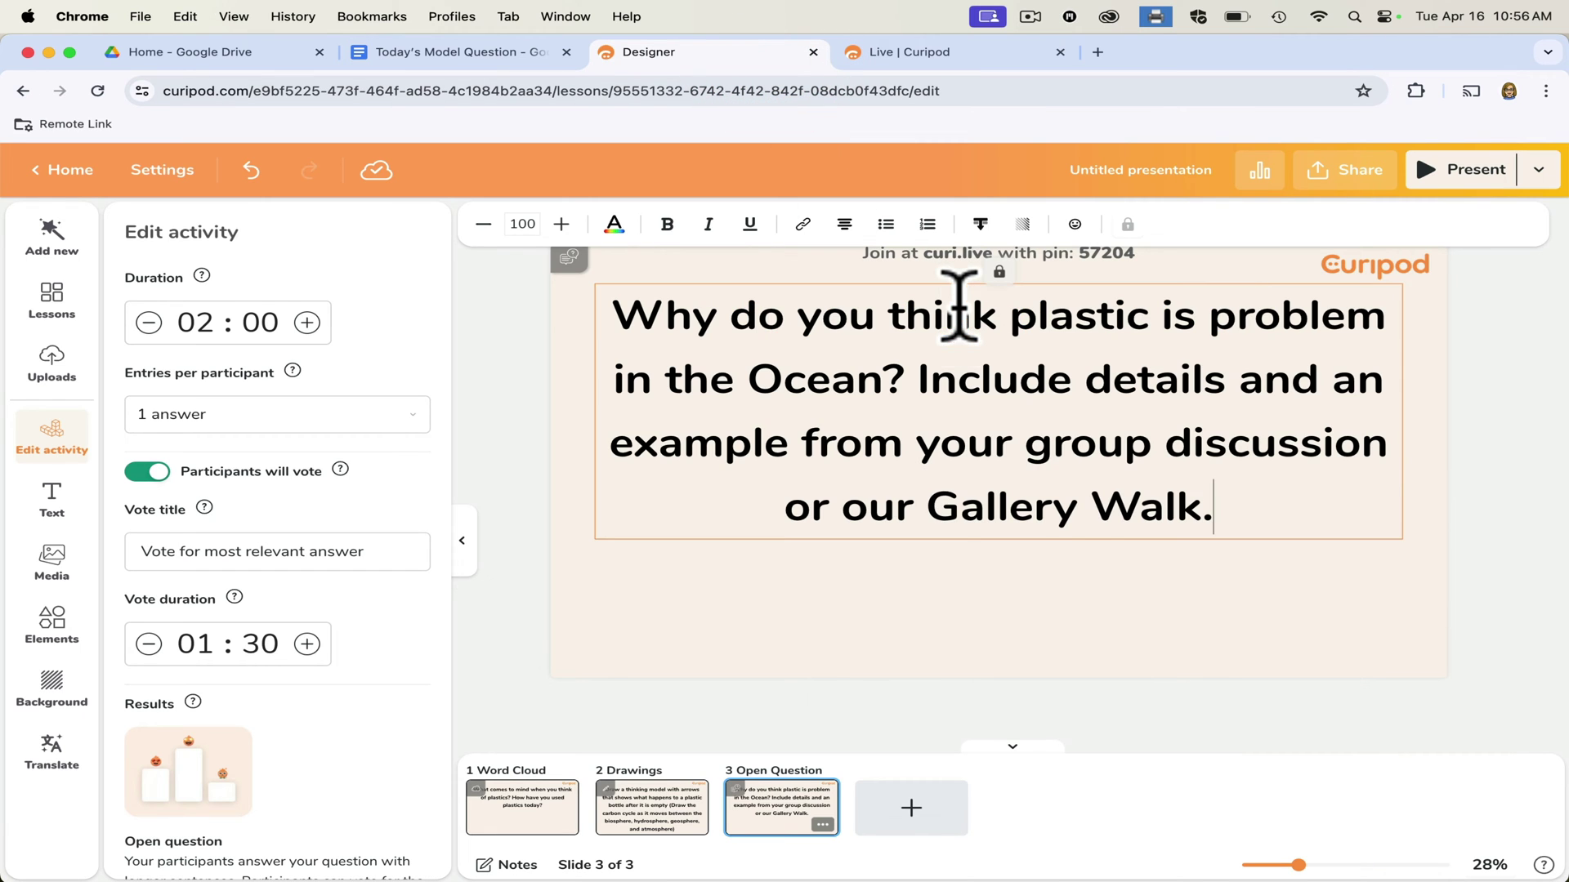
click(1153, 582)
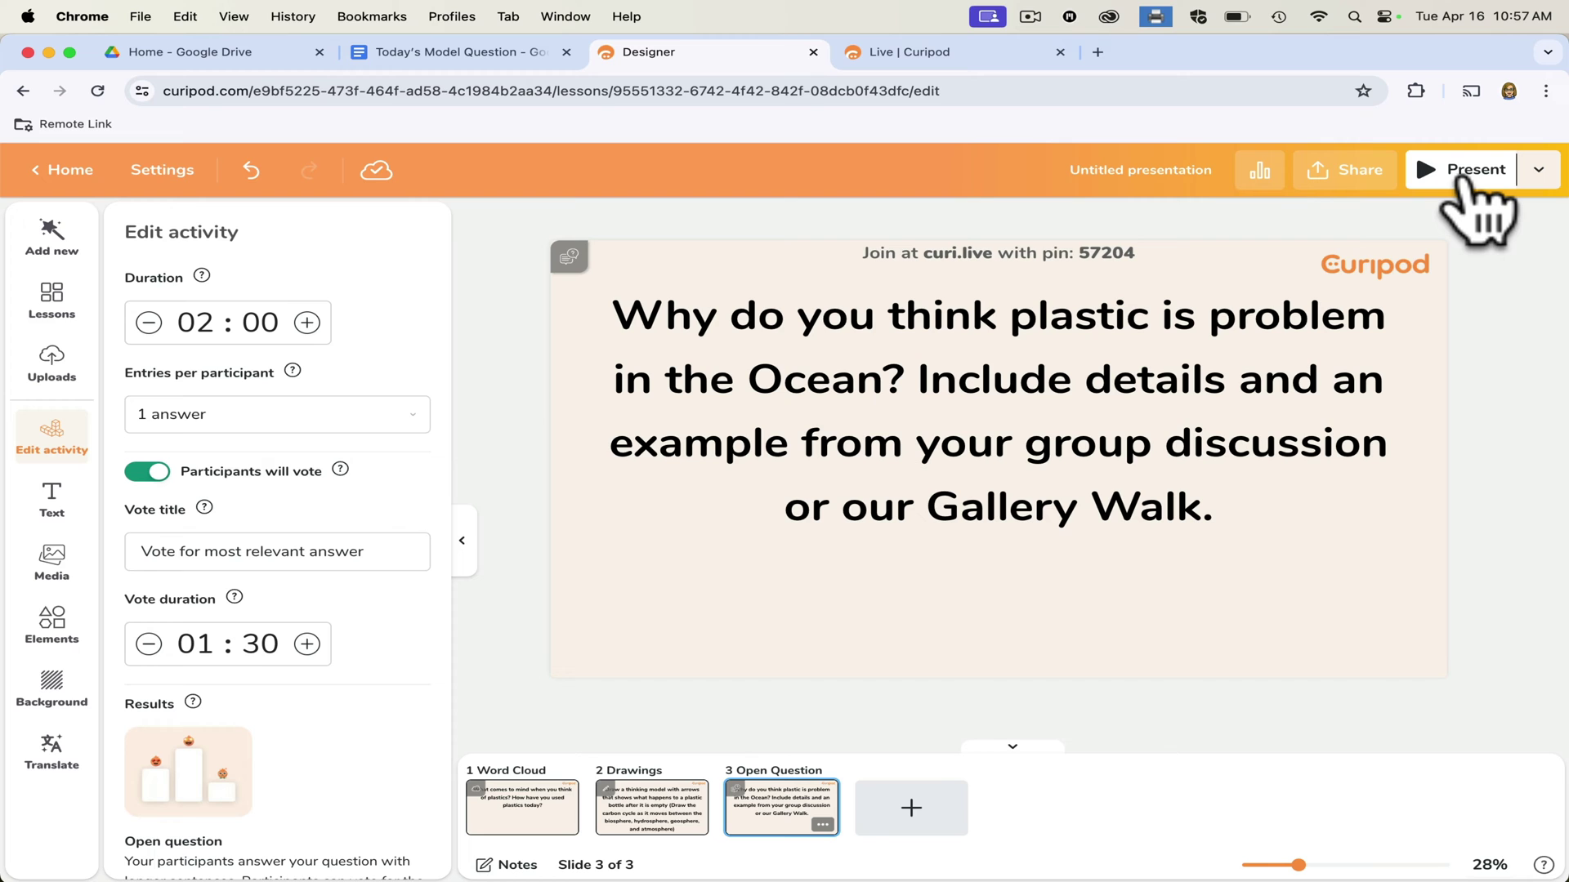
Step: Present the lesson live, check the join pin, and exit full screen
click(1462, 178)
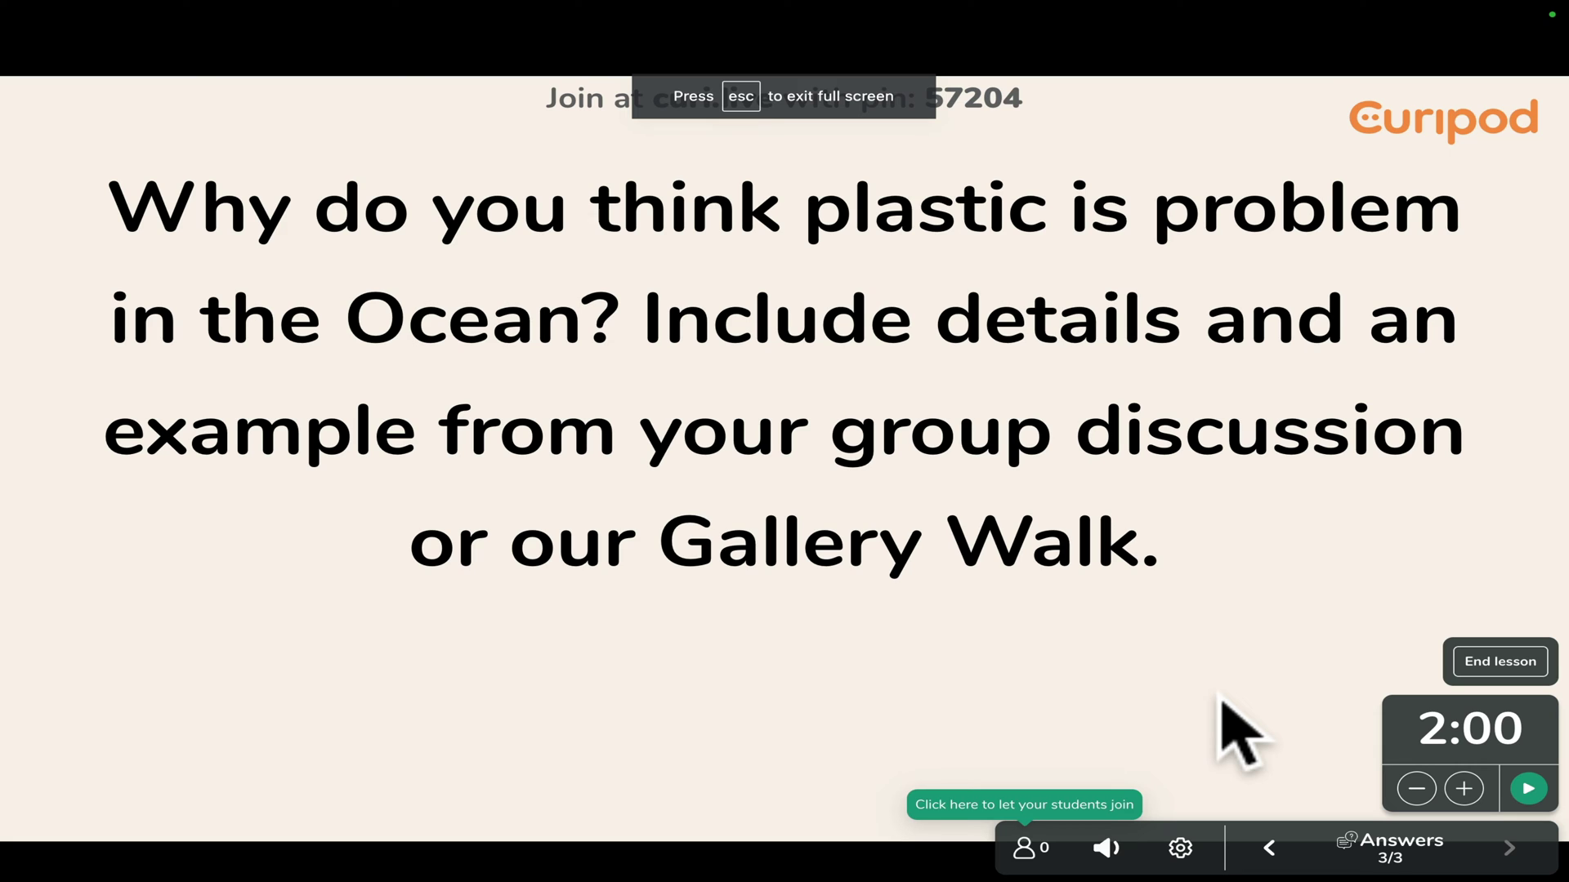
mouse_move(694, 102)
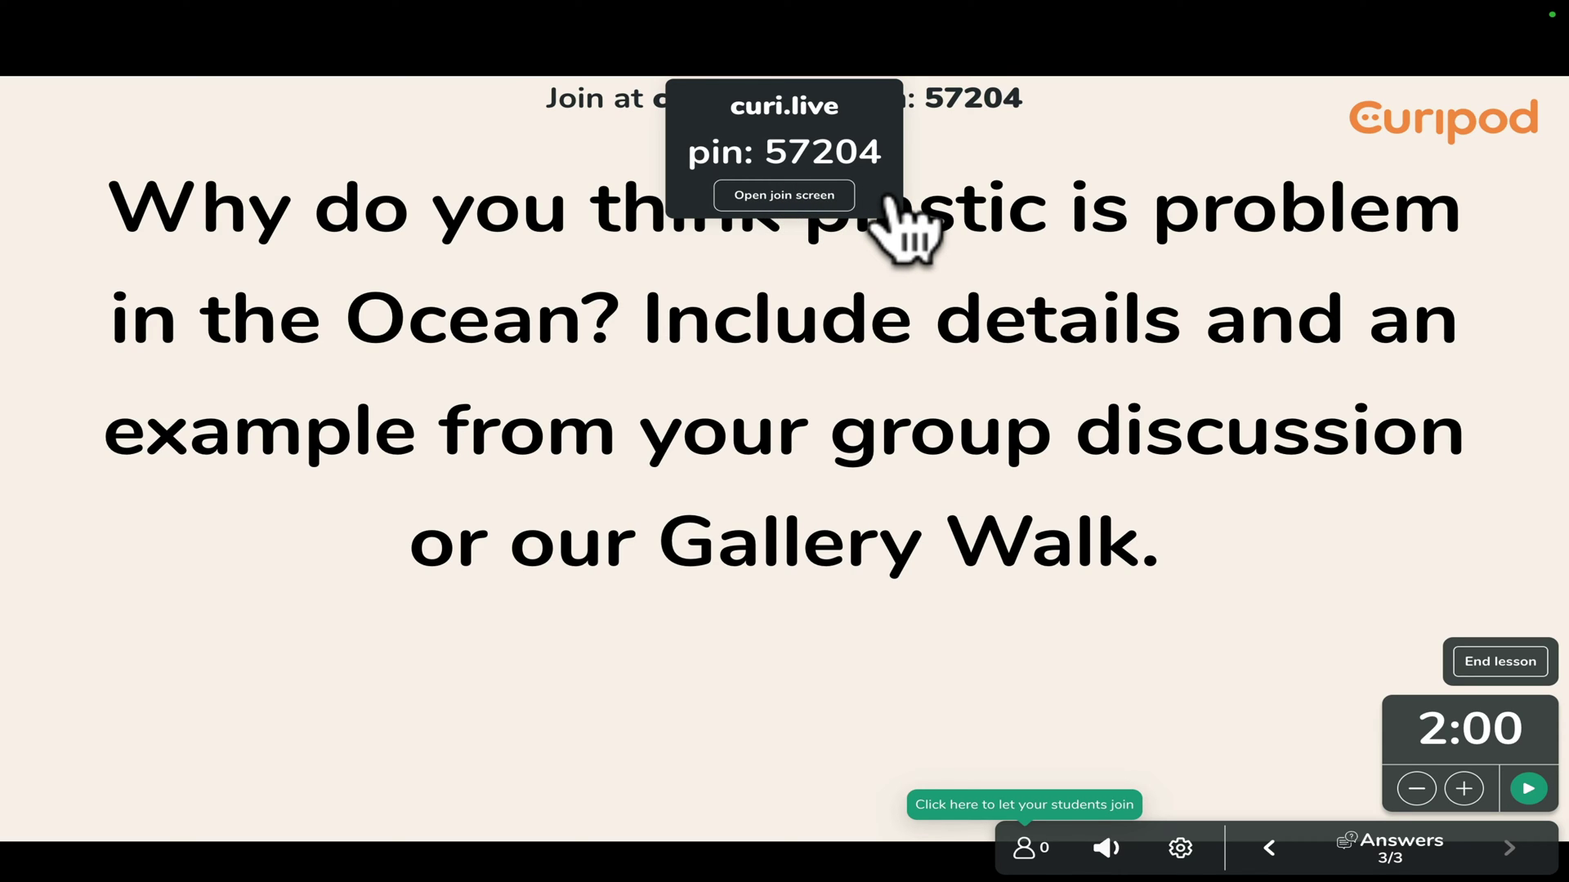
key(Escape)
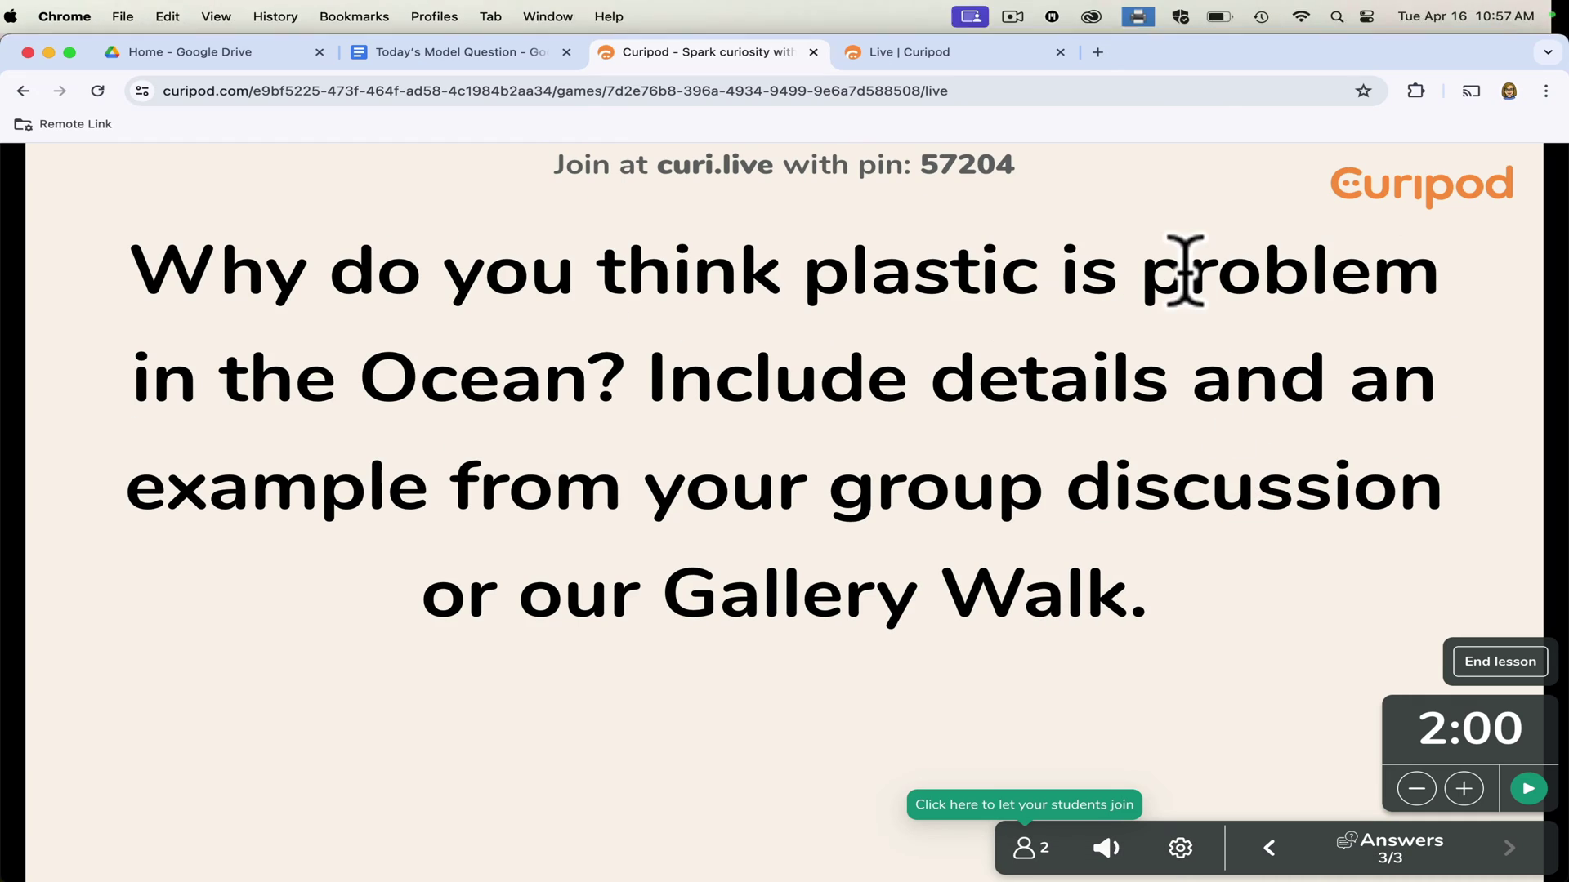
Step: Join on the Live | Curipod tab as a test student with the pin and a name, then return to presenter
click(955, 59)
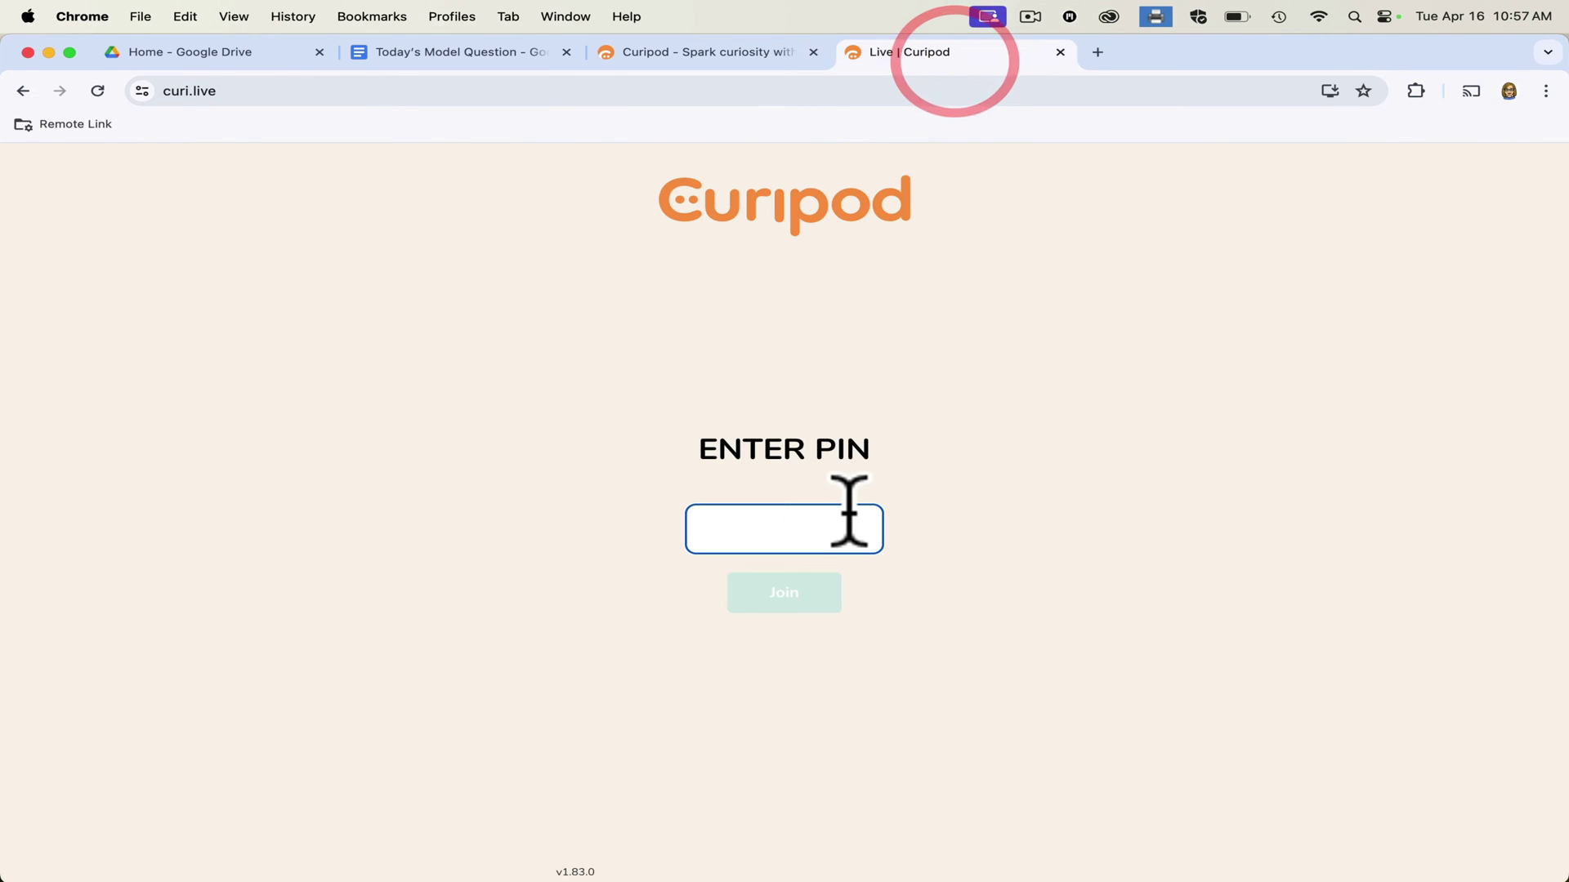
text(57204)
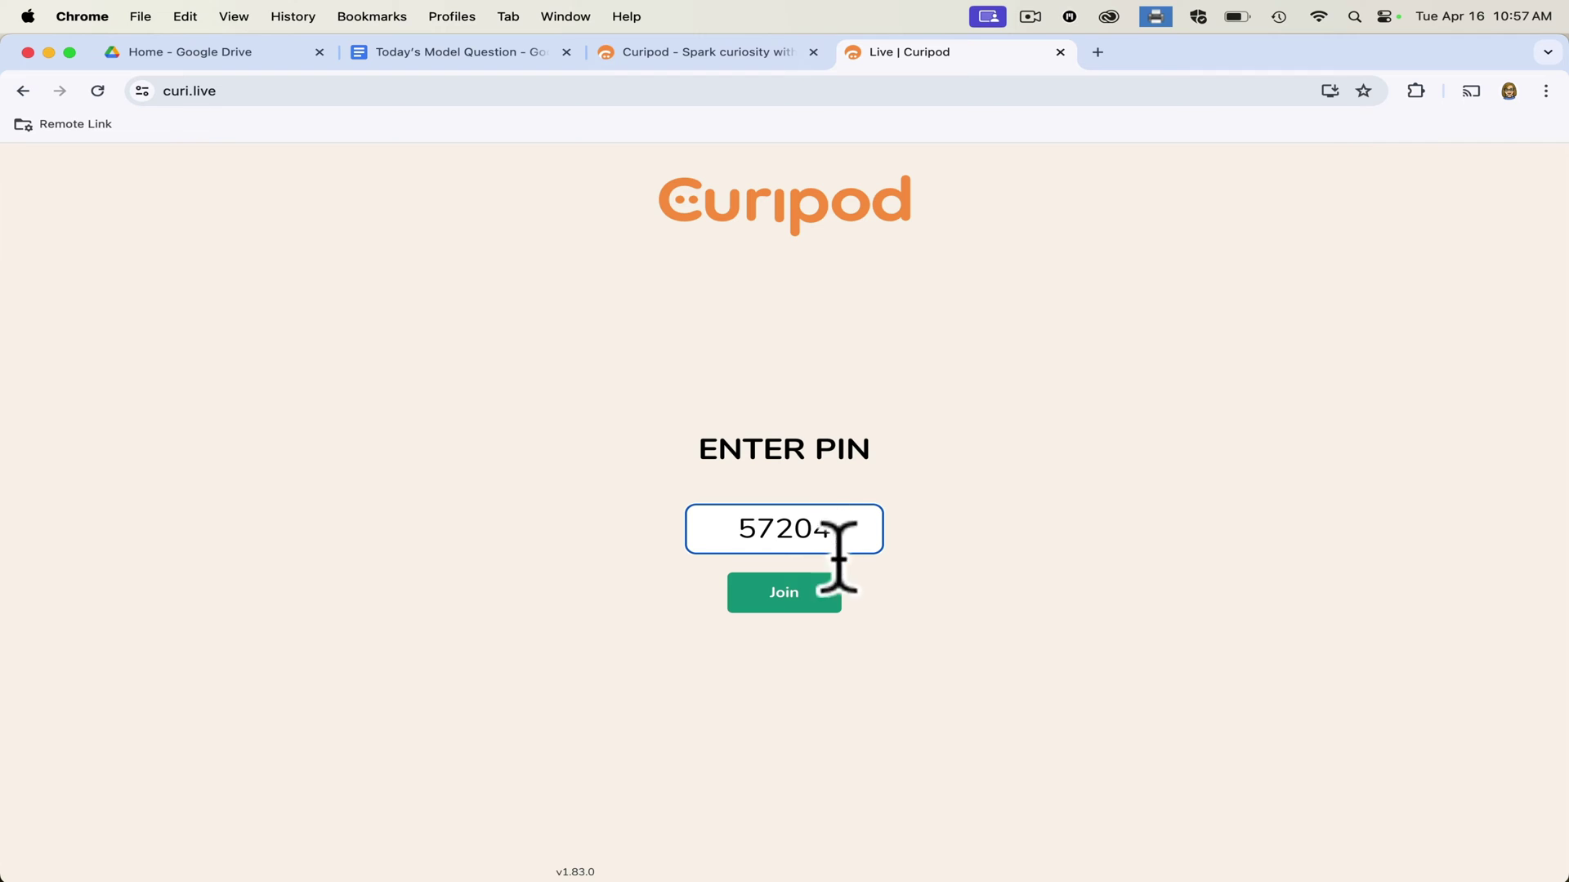
click(811, 590)
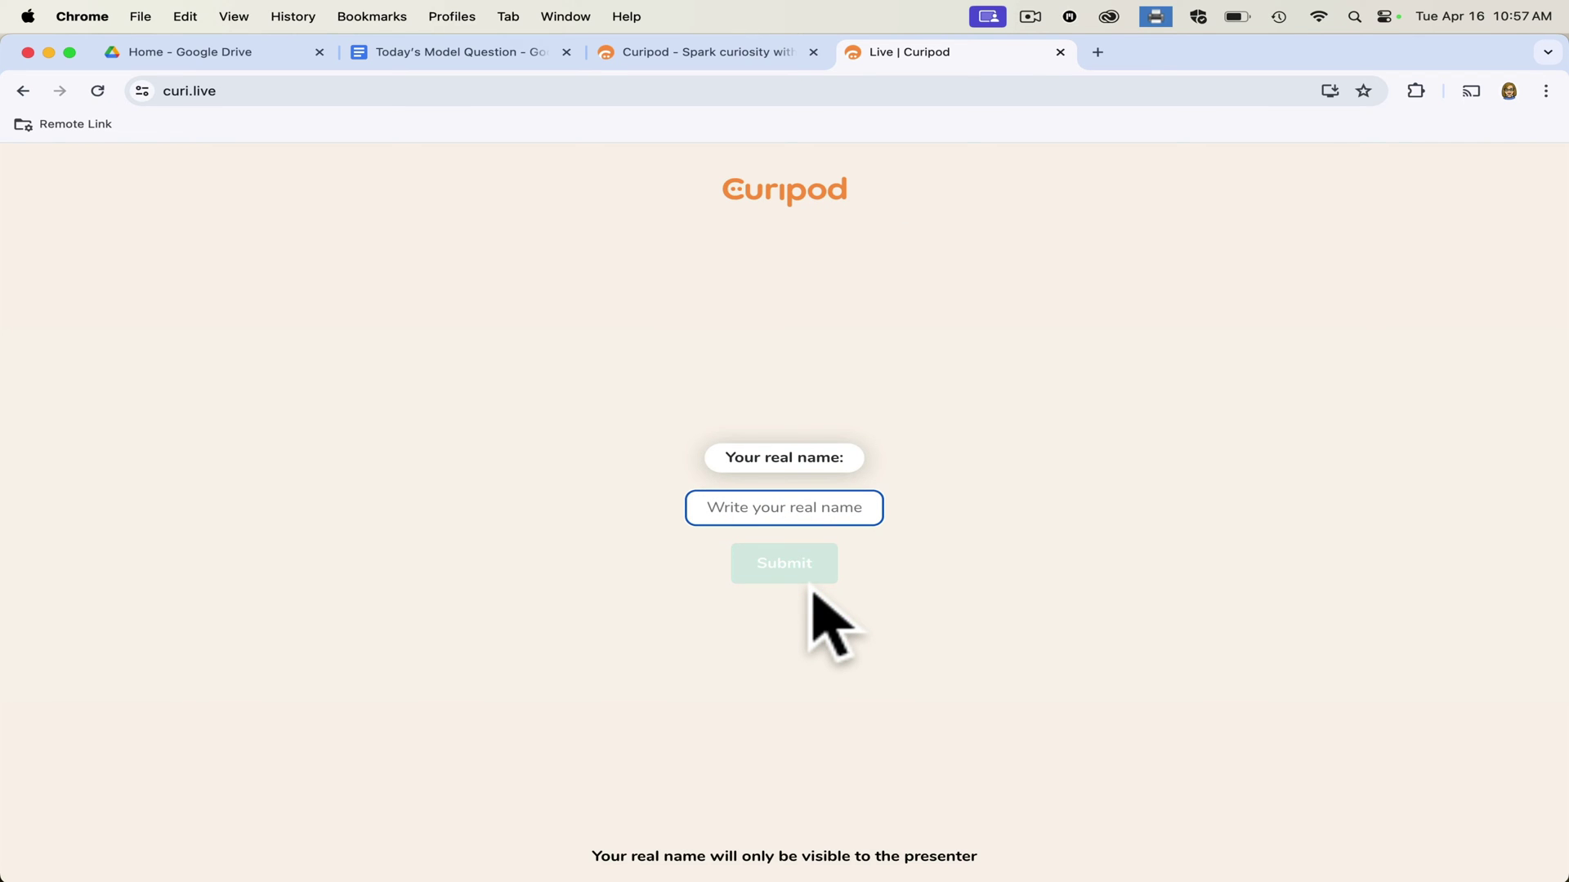
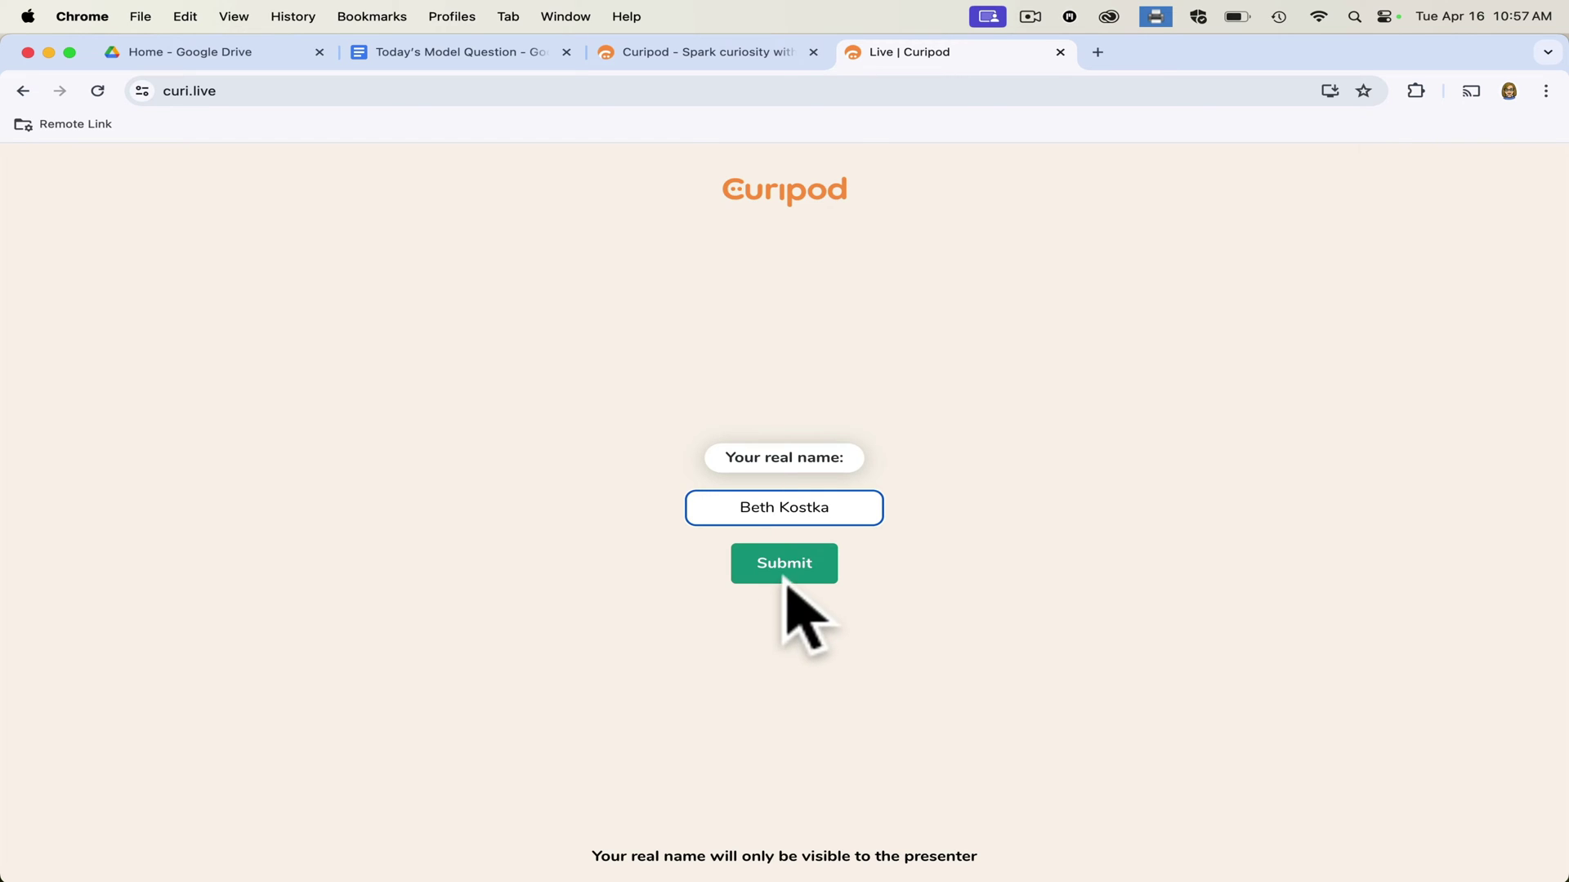
click(786, 572)
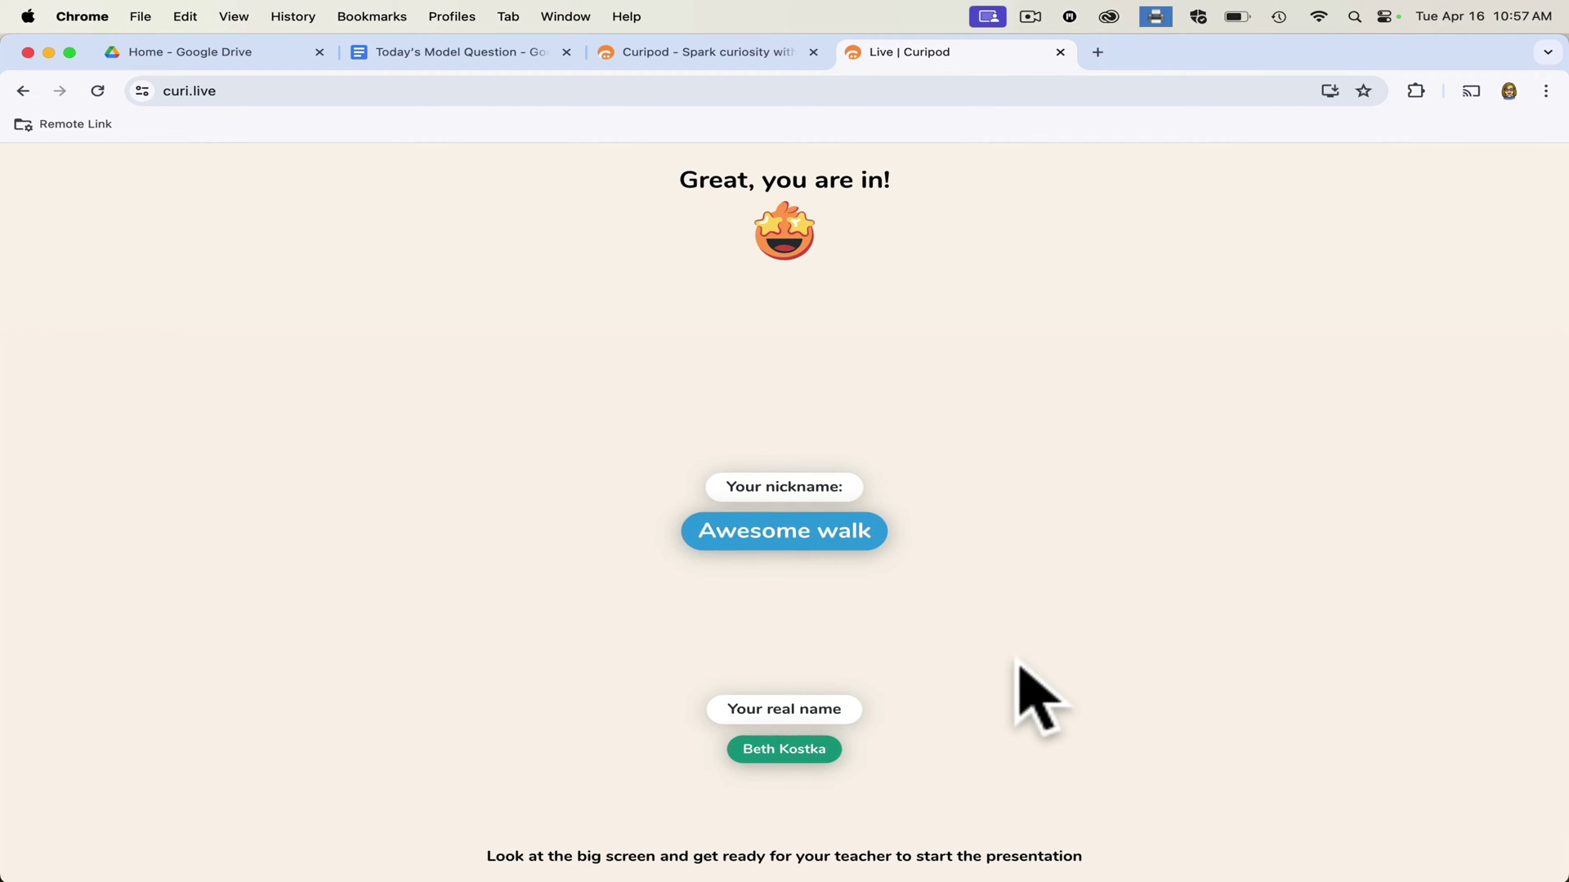
click(780, 56)
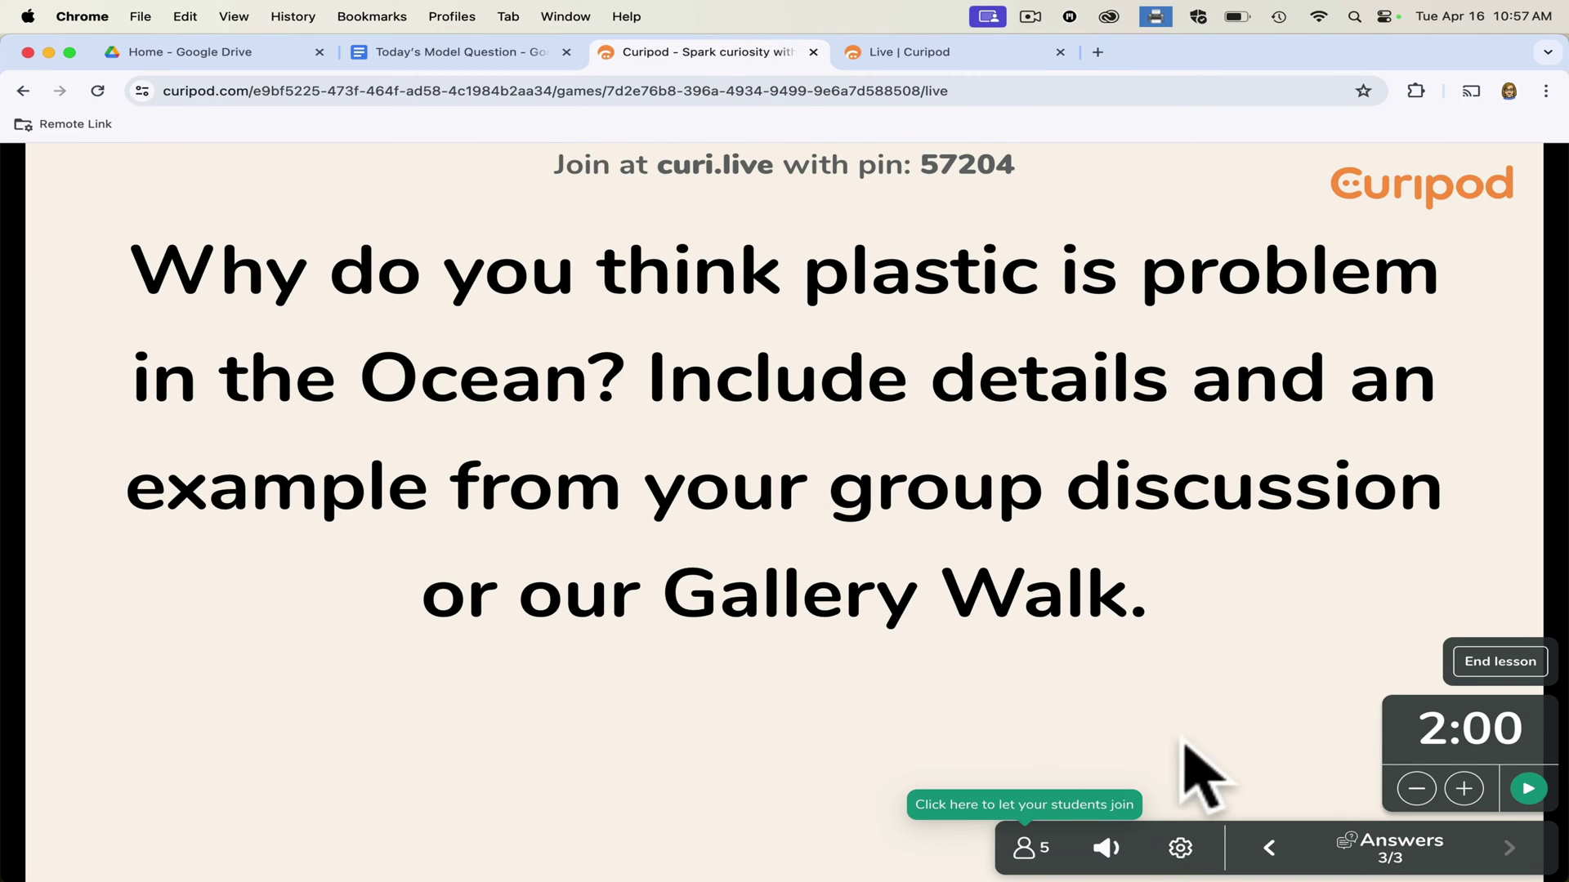
Step: Check the joined students, then start the answer countdown on the plastic question slide
click(1525, 790)
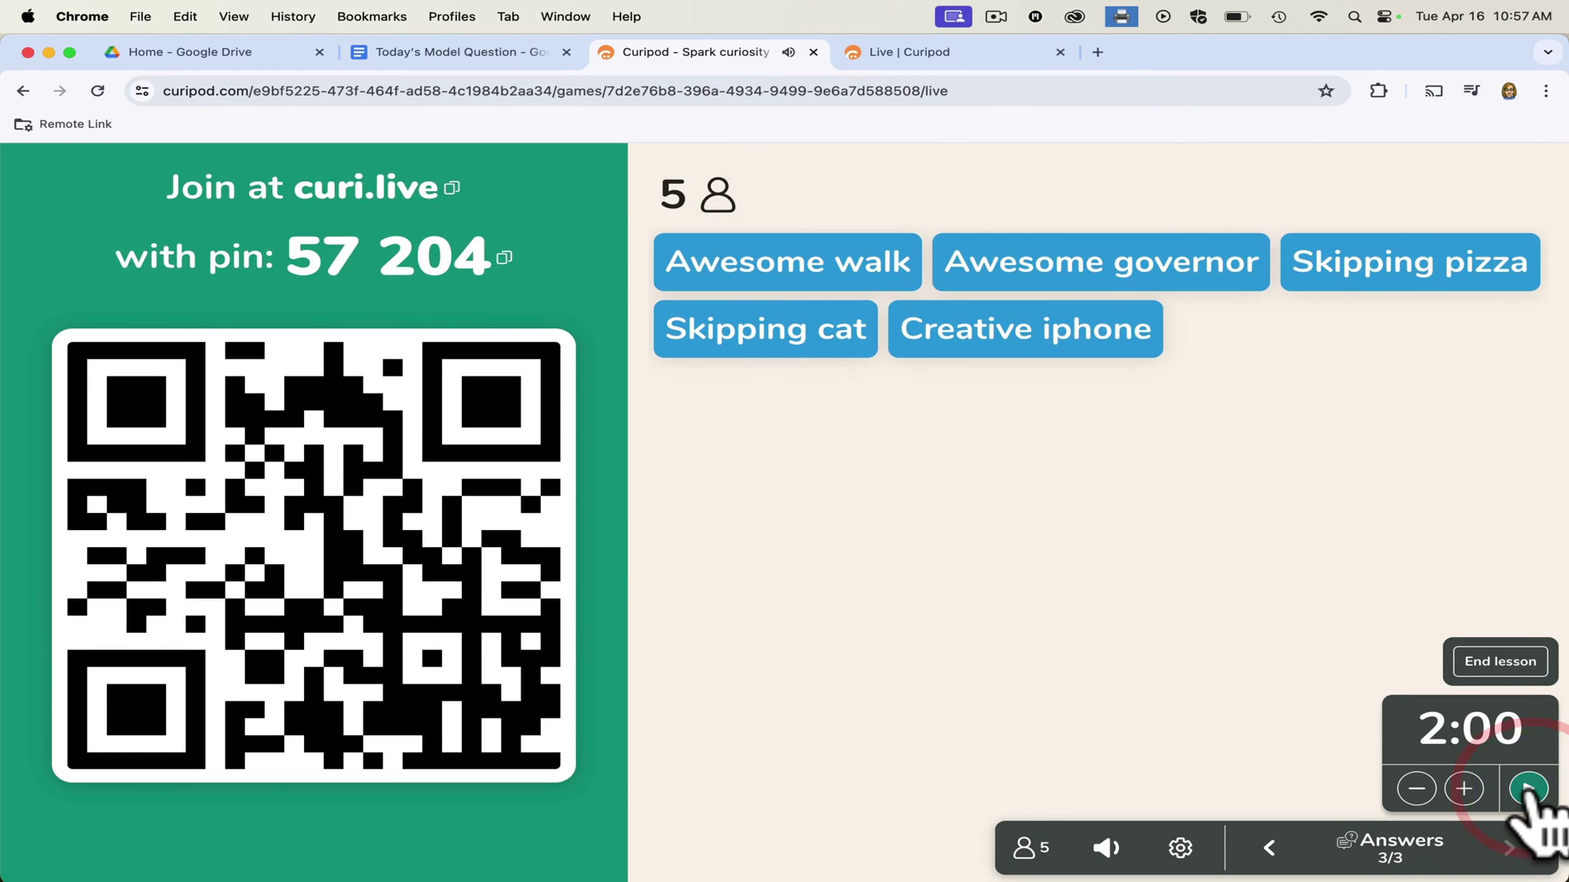
click(1044, 862)
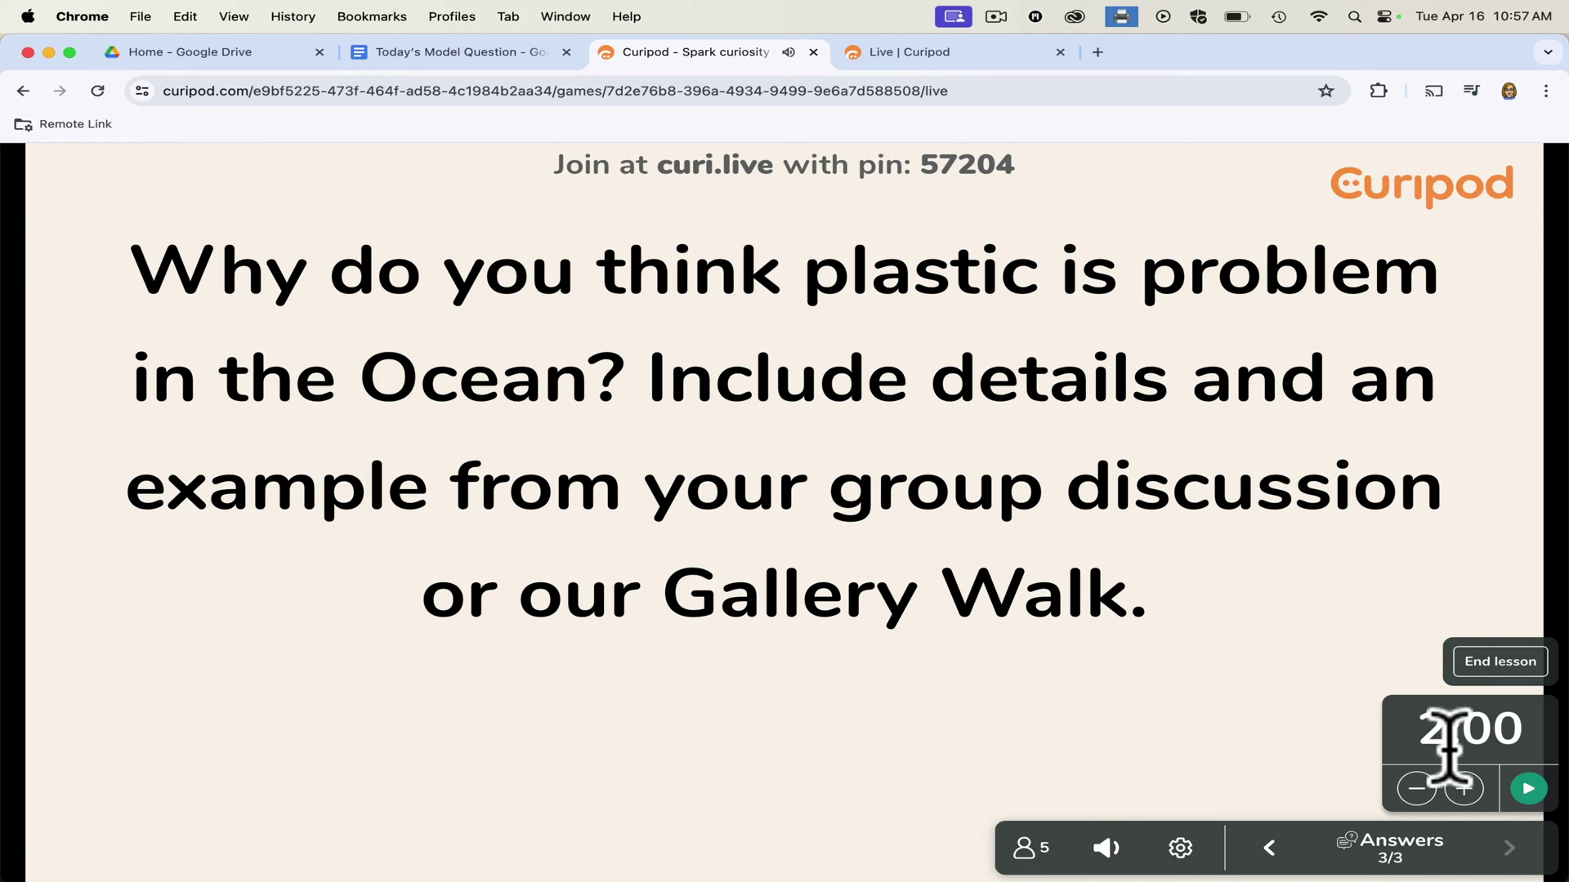
click(1524, 788)
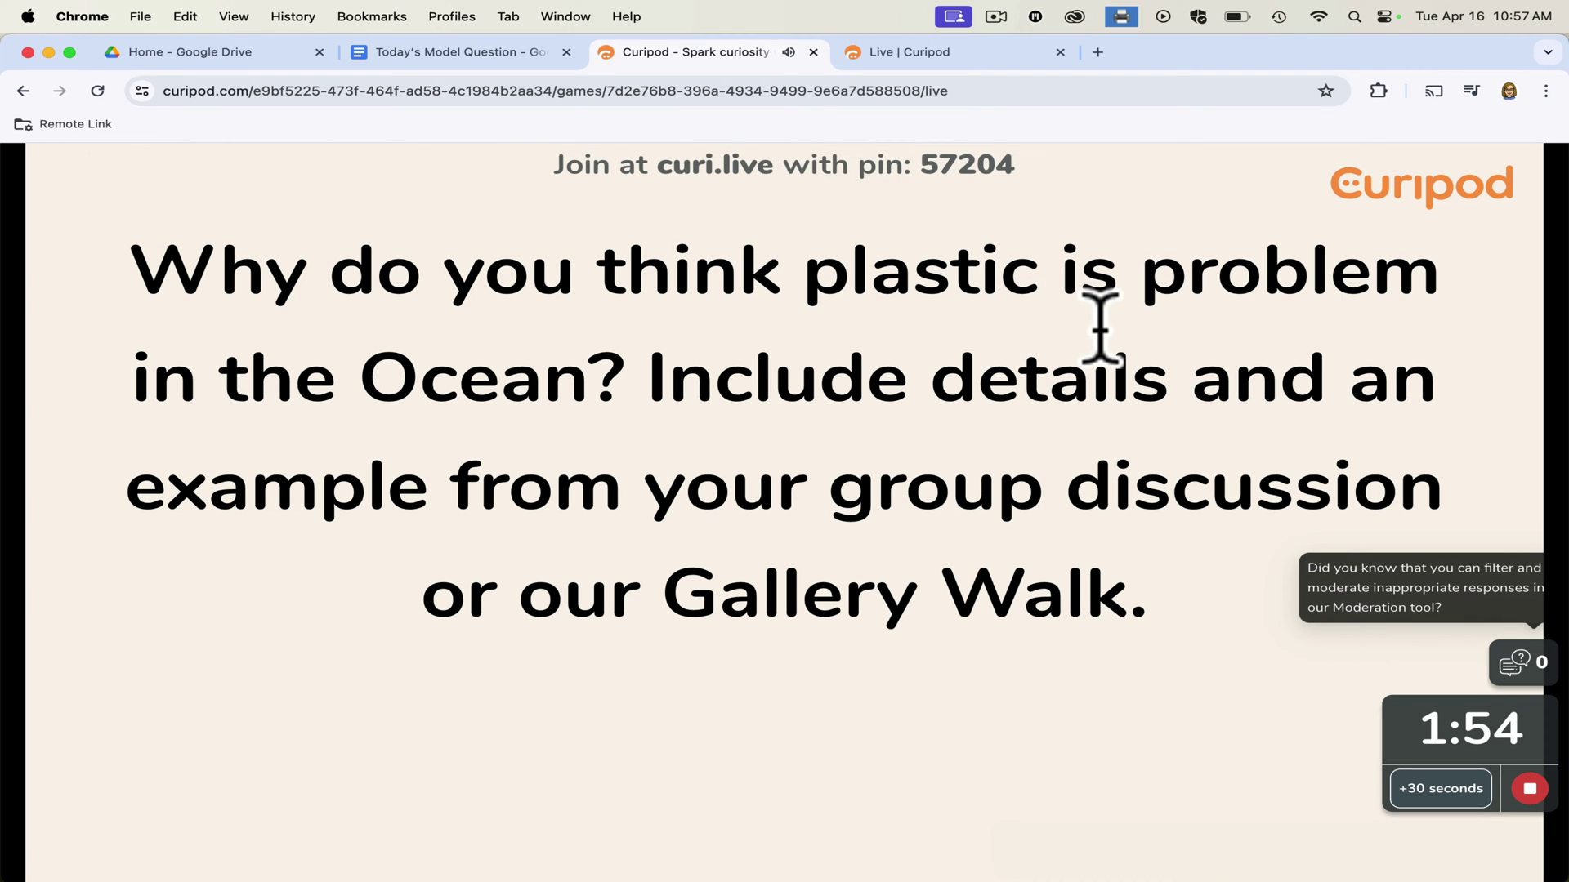
Step: Copy the previous student response from the model-question doc and go to the student answer page
click(513, 51)
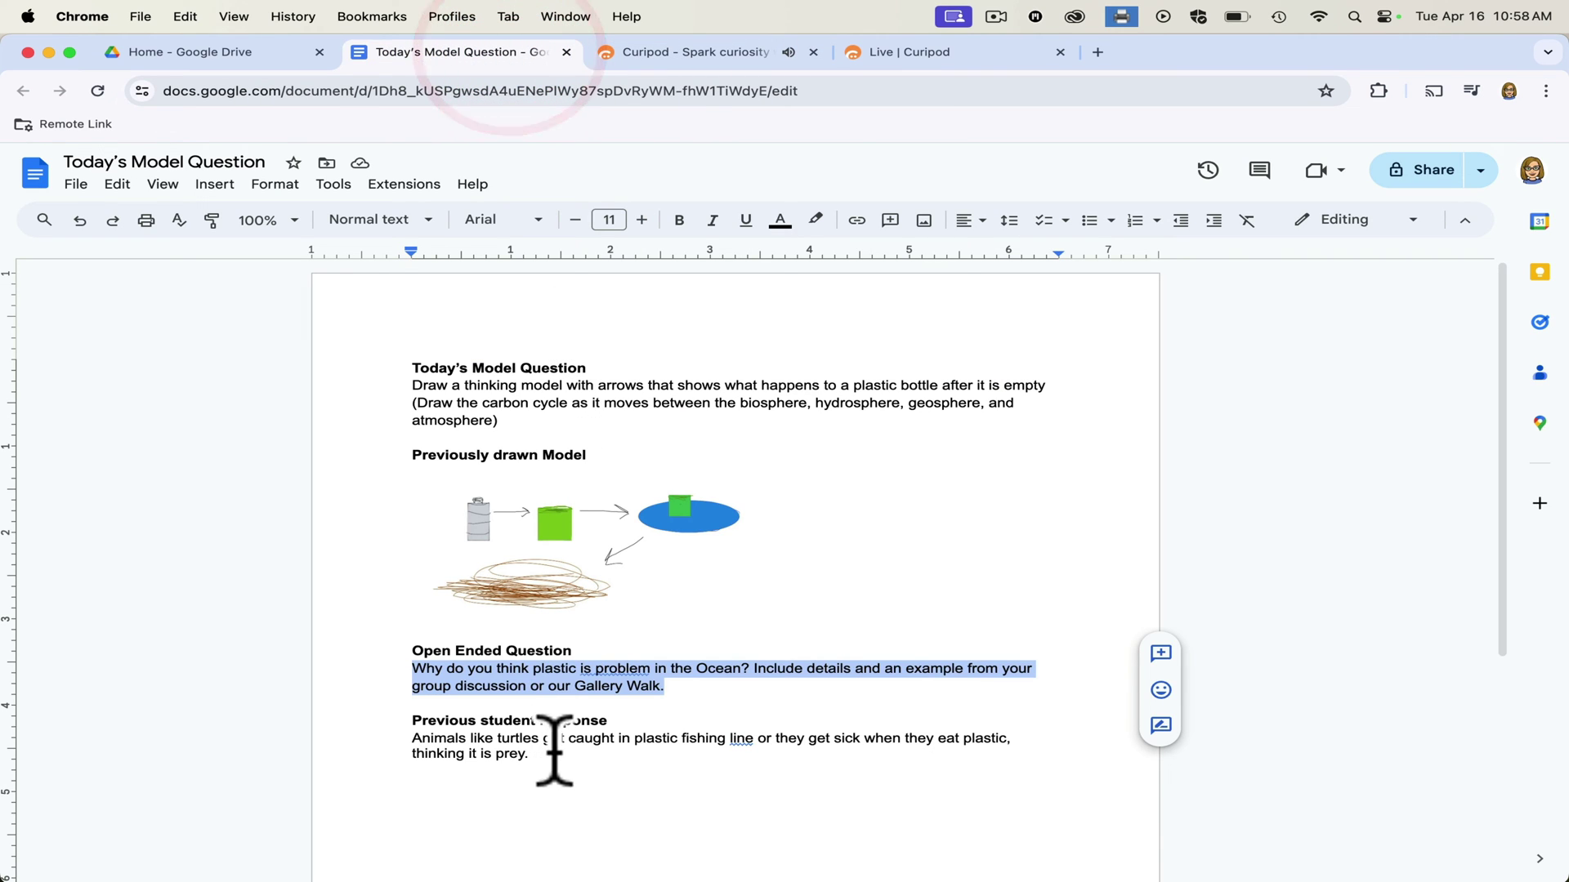
drag(550, 753, 411, 742)
key(super+c)
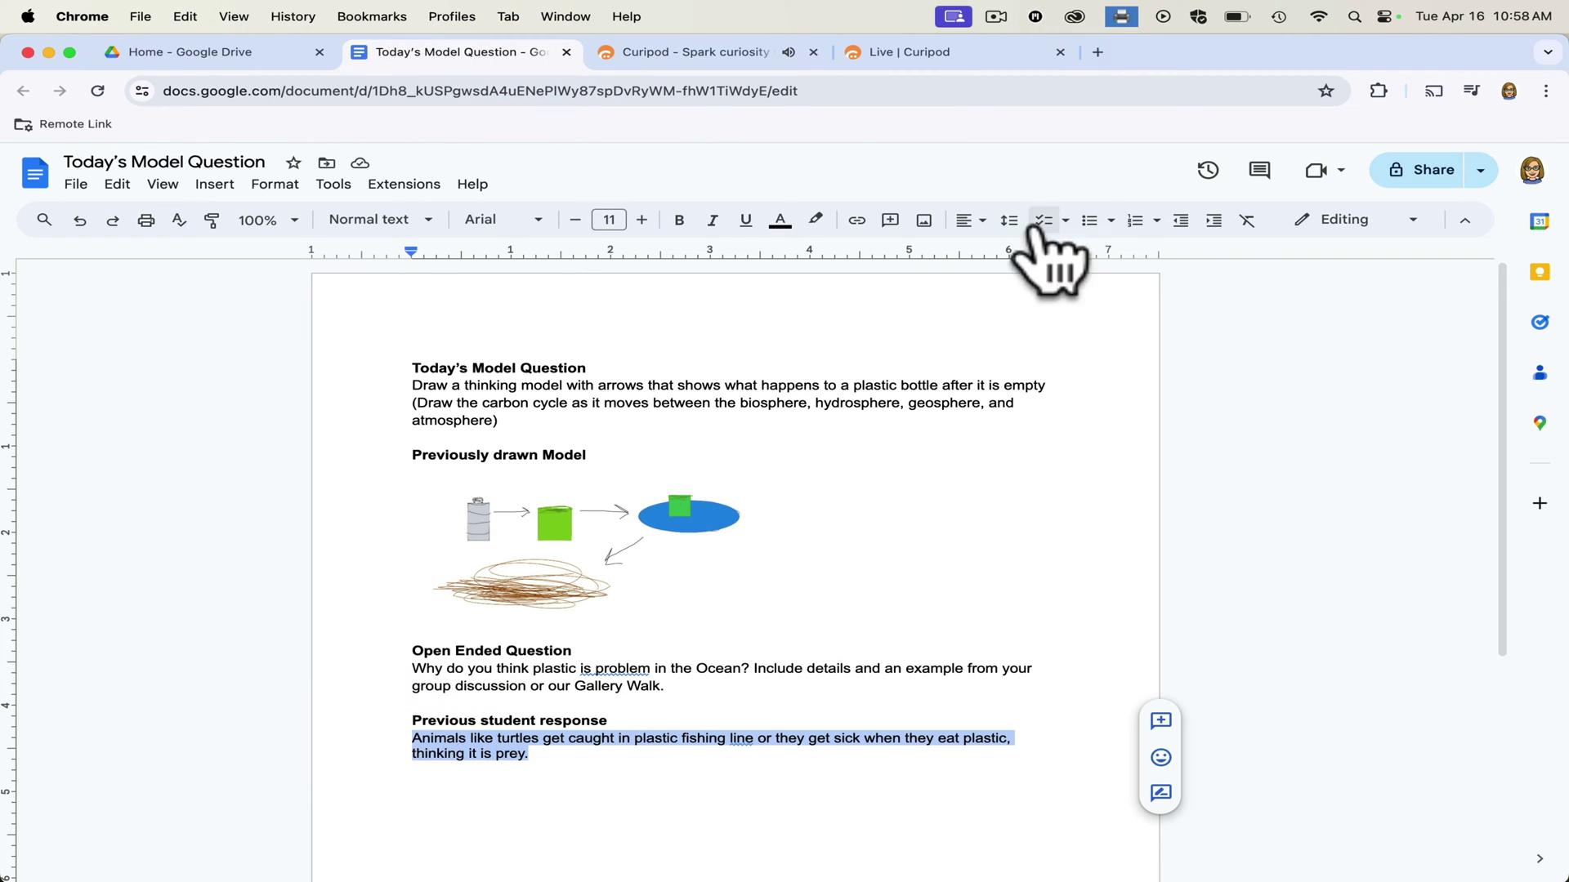
click(951, 54)
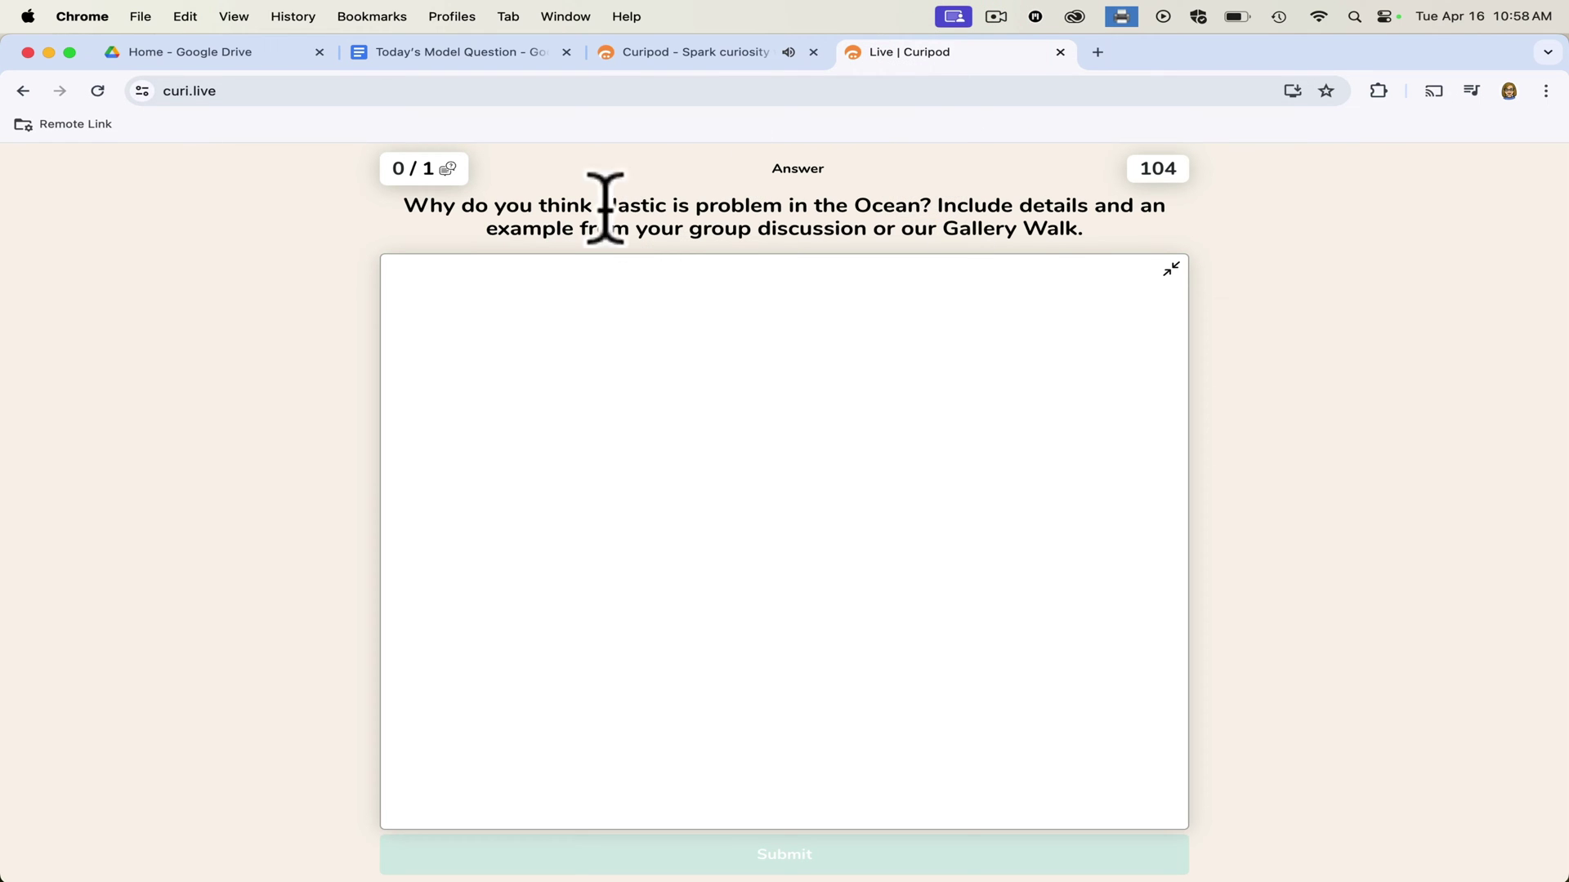
Step: Paste the turtles-and-fishing-line response as the student's answer, submit it, and return to the presenter
click(705, 365)
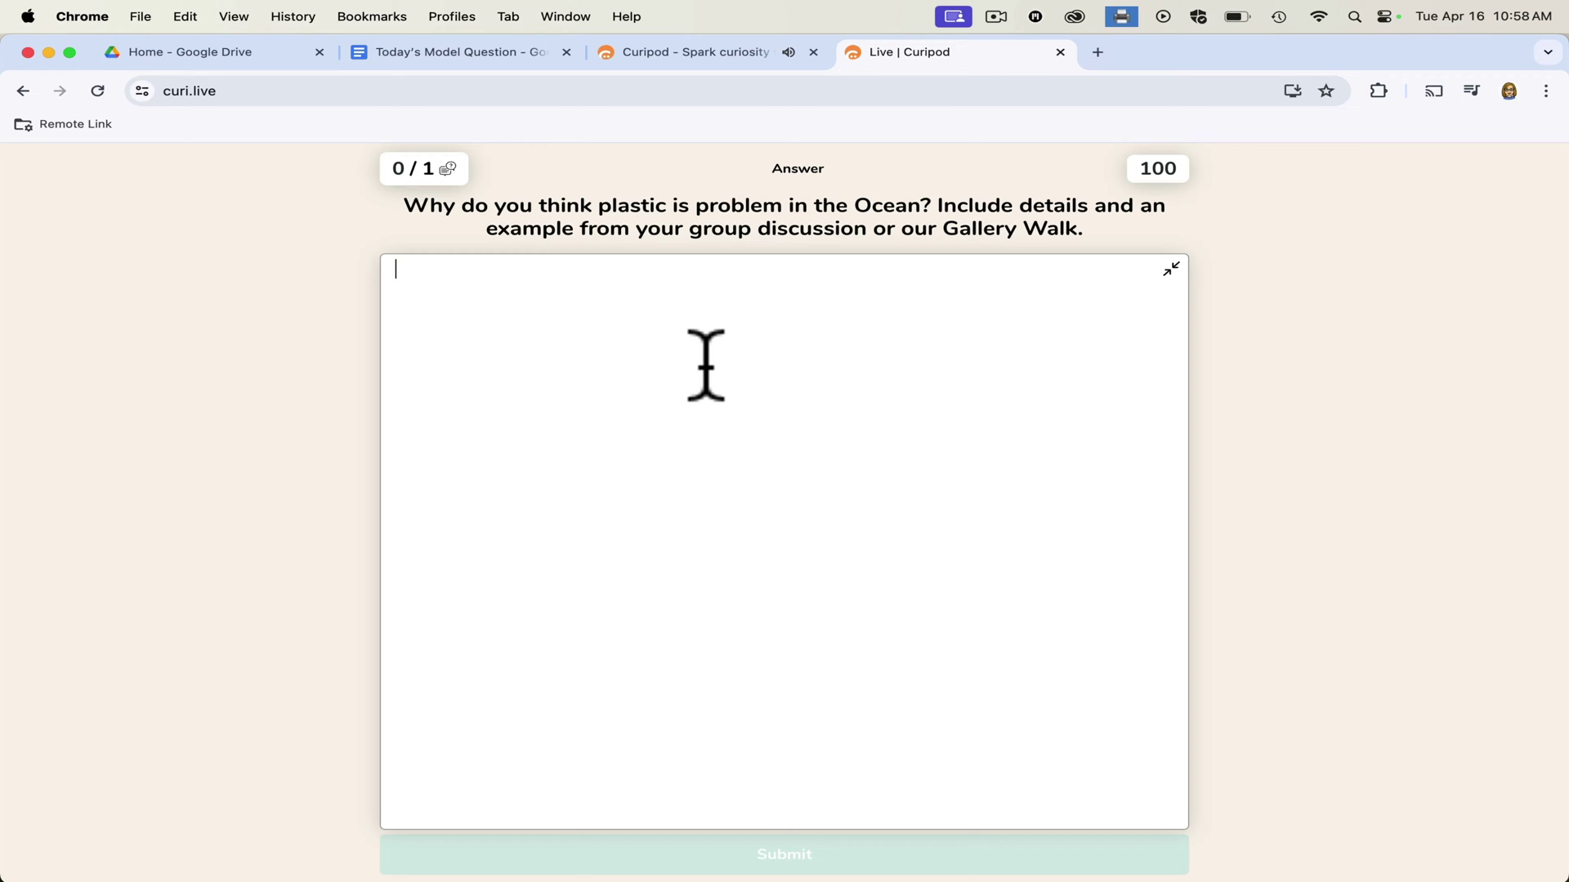
key(super+v)
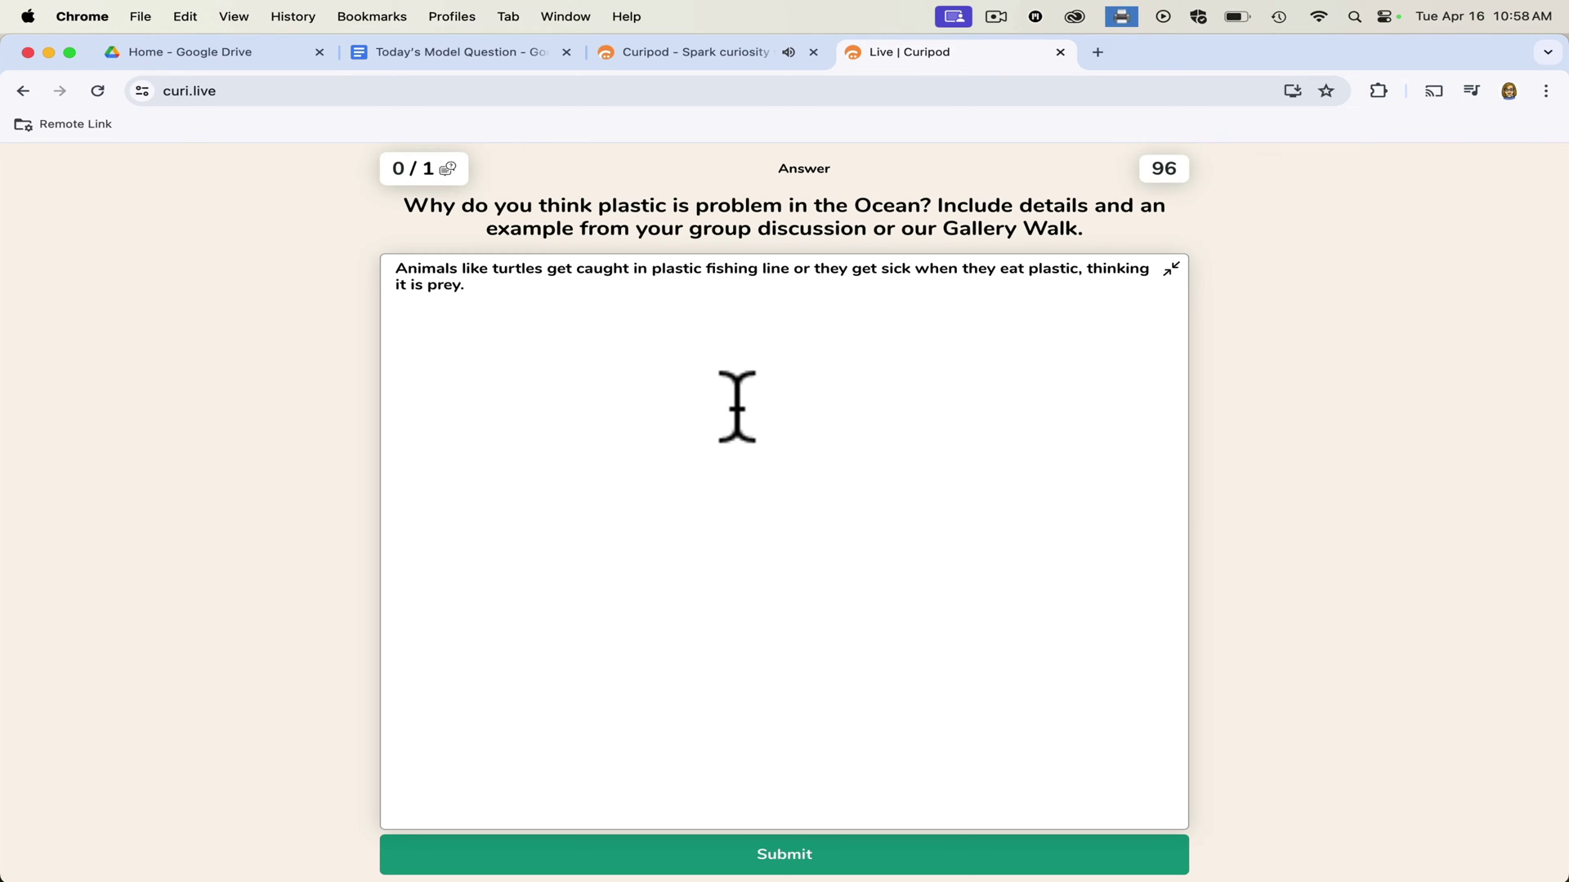
click(805, 856)
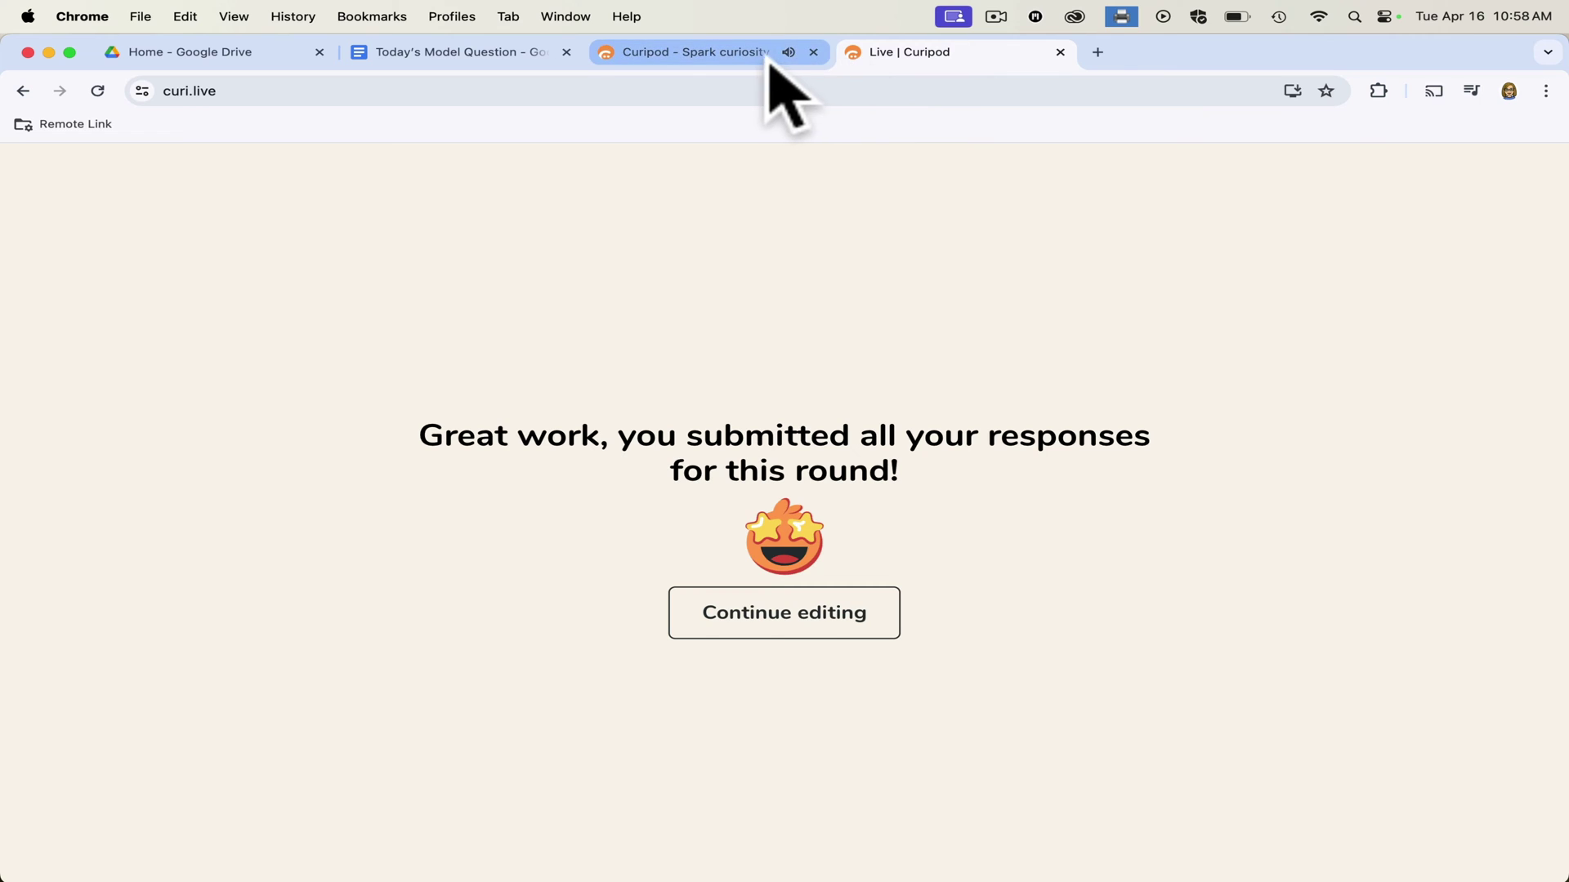
click(694, 53)
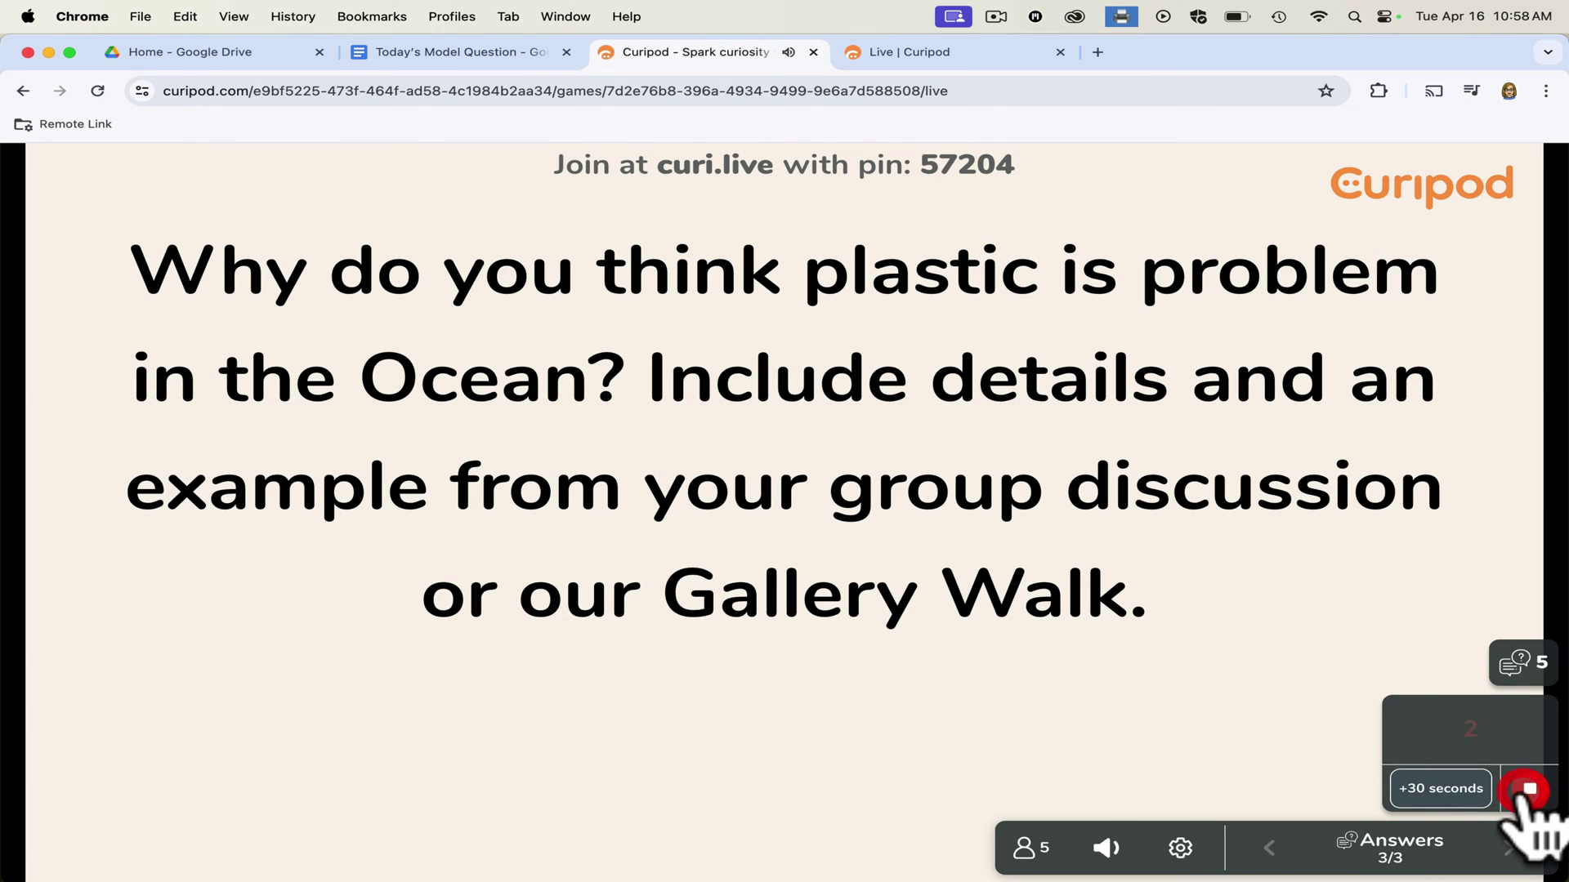
Step: Stop answering at 5 answers, start the most-relevant-answer vote, and open the student's voting page
click(1525, 790)
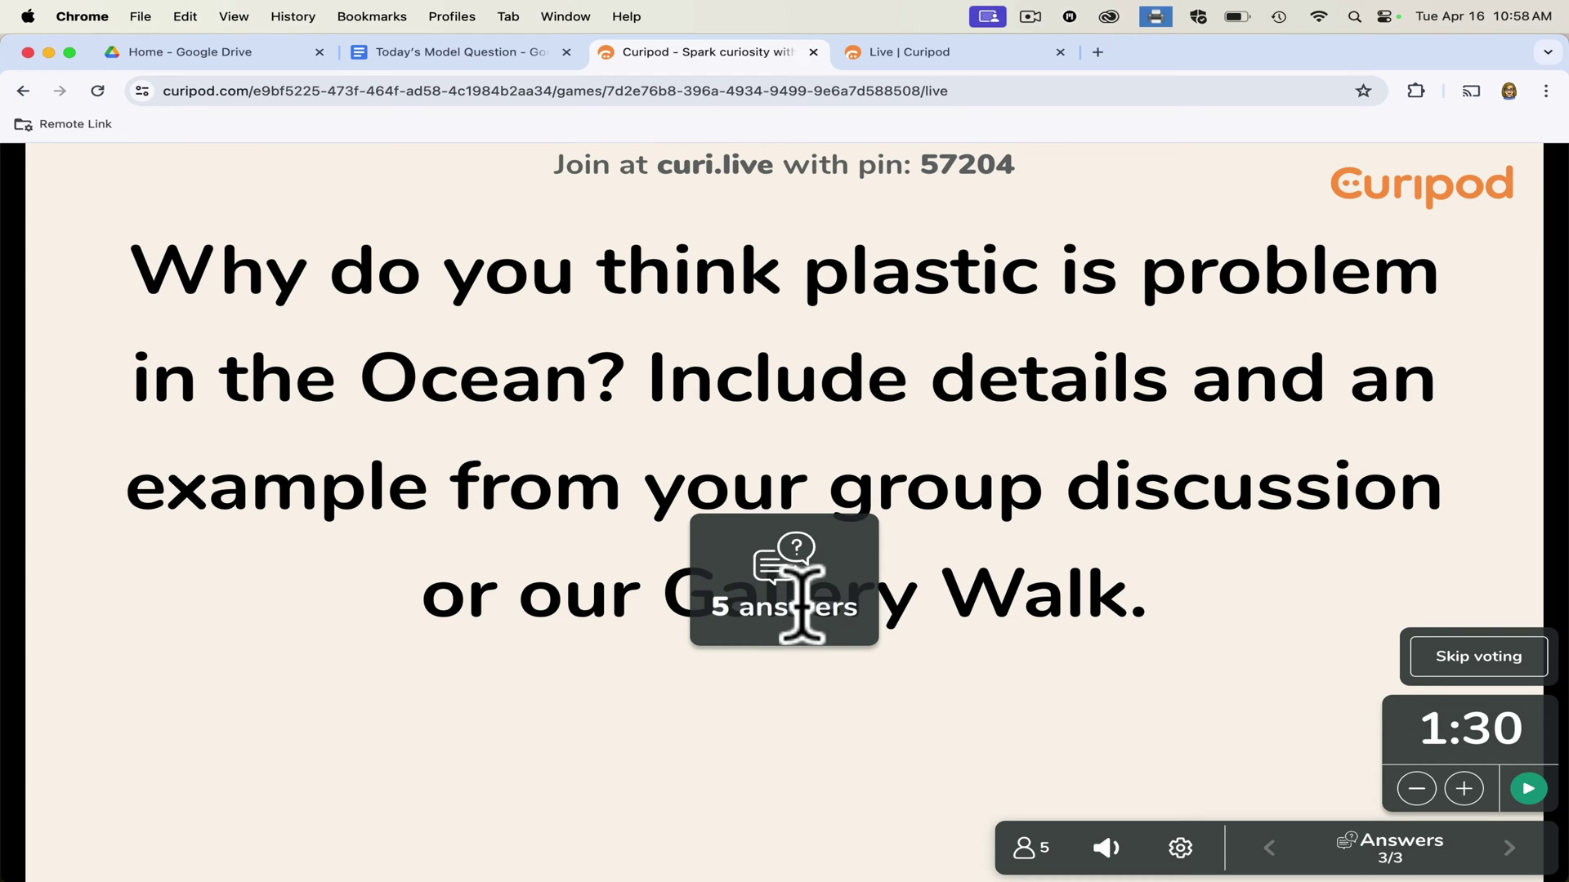
click(836, 613)
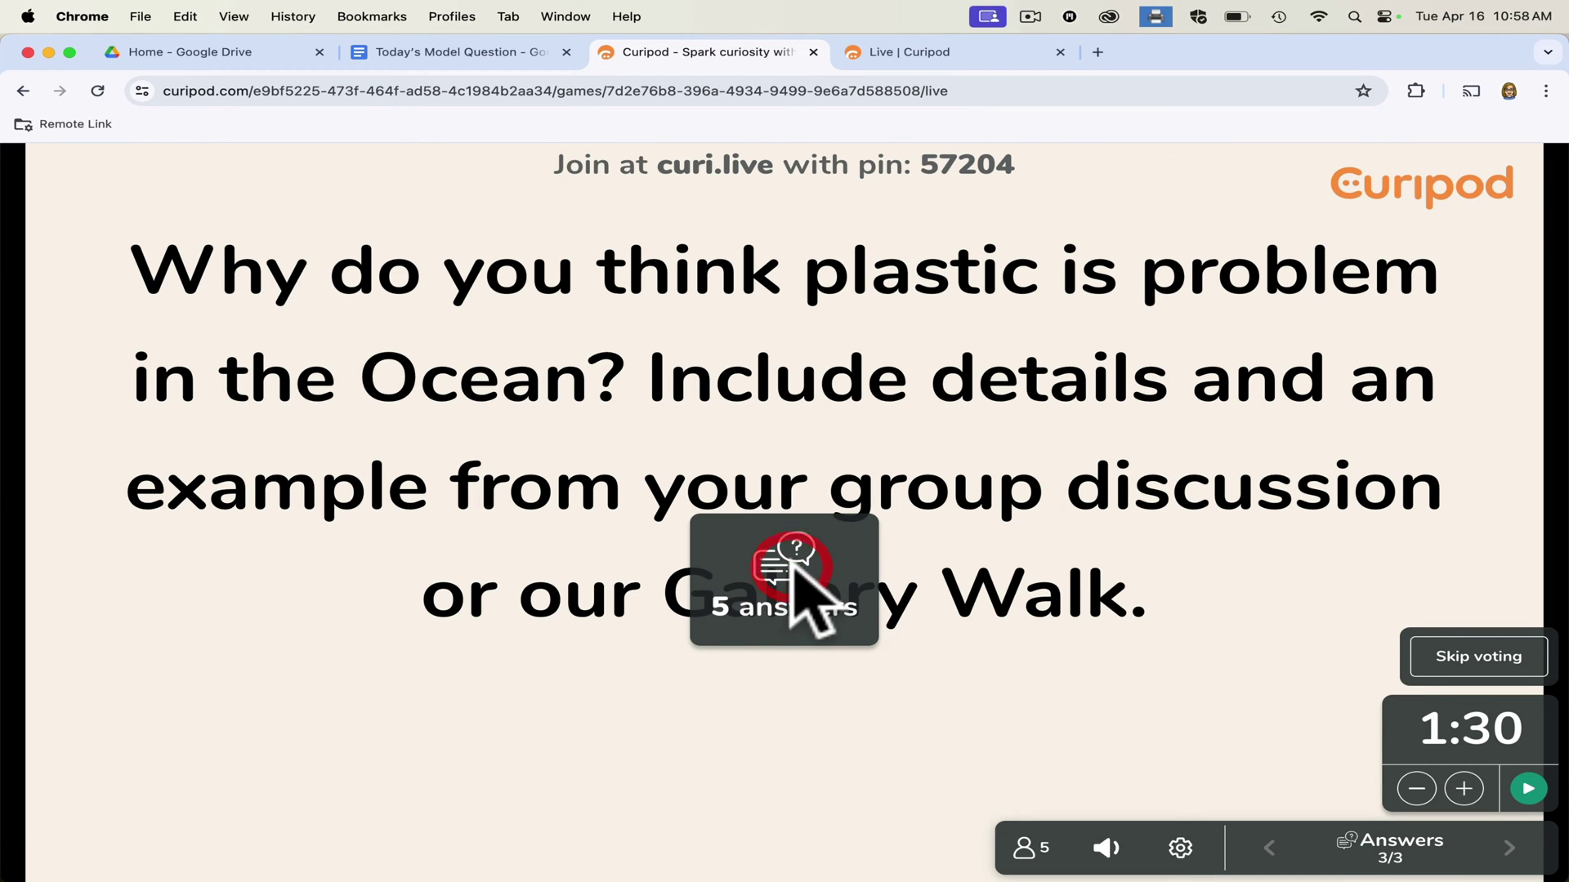
click(1528, 788)
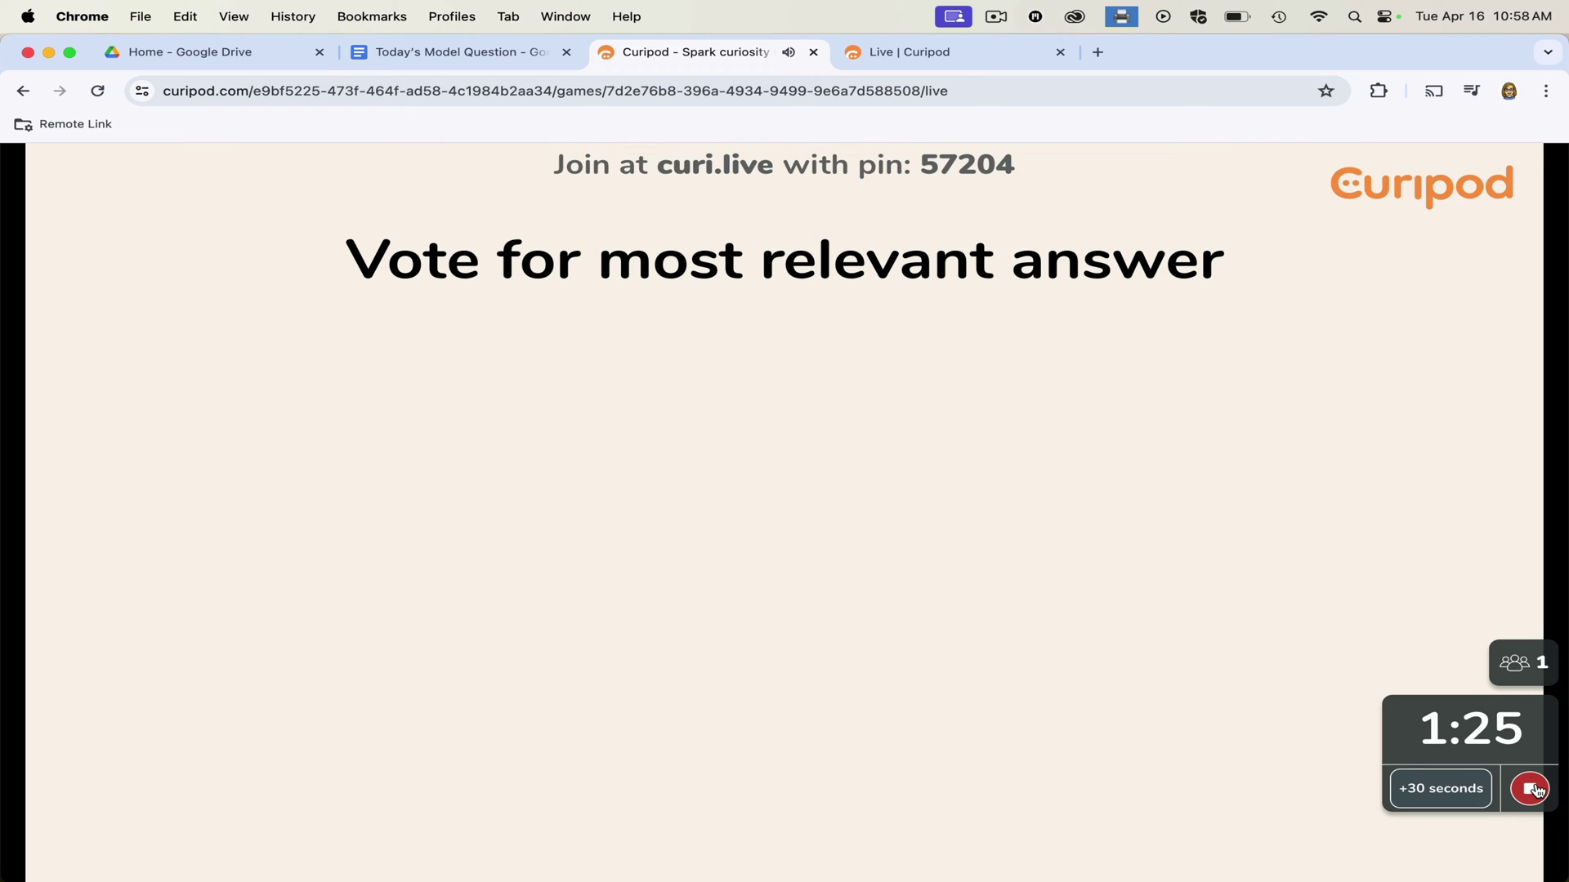
click(999, 52)
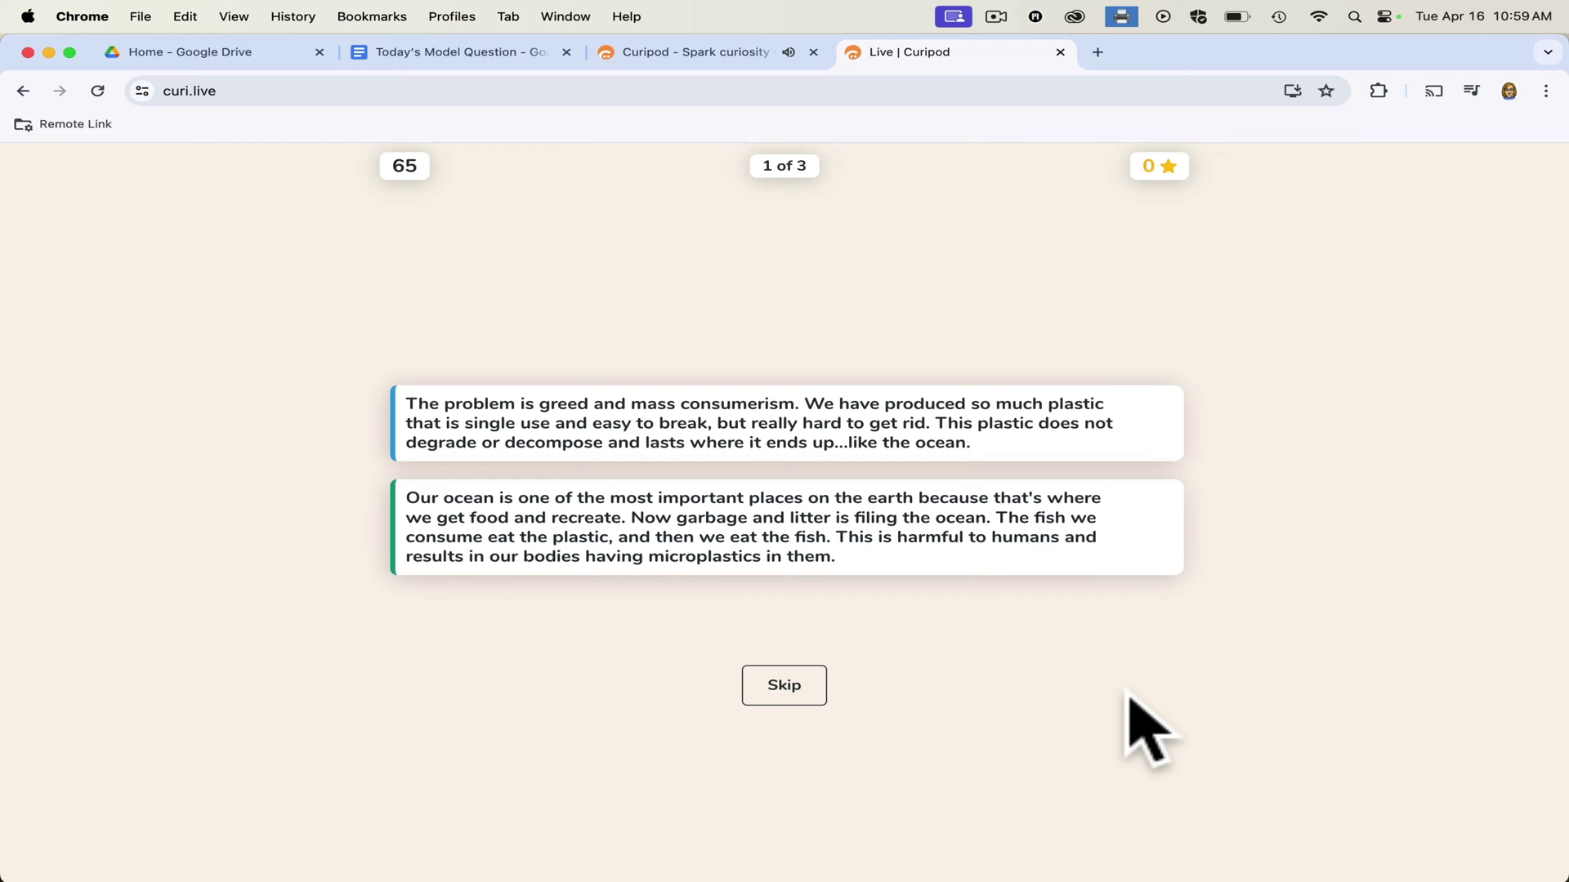
Step: Vote in all three answer pairs, starting with the greed-and-mass-consumerism answer
click(824, 417)
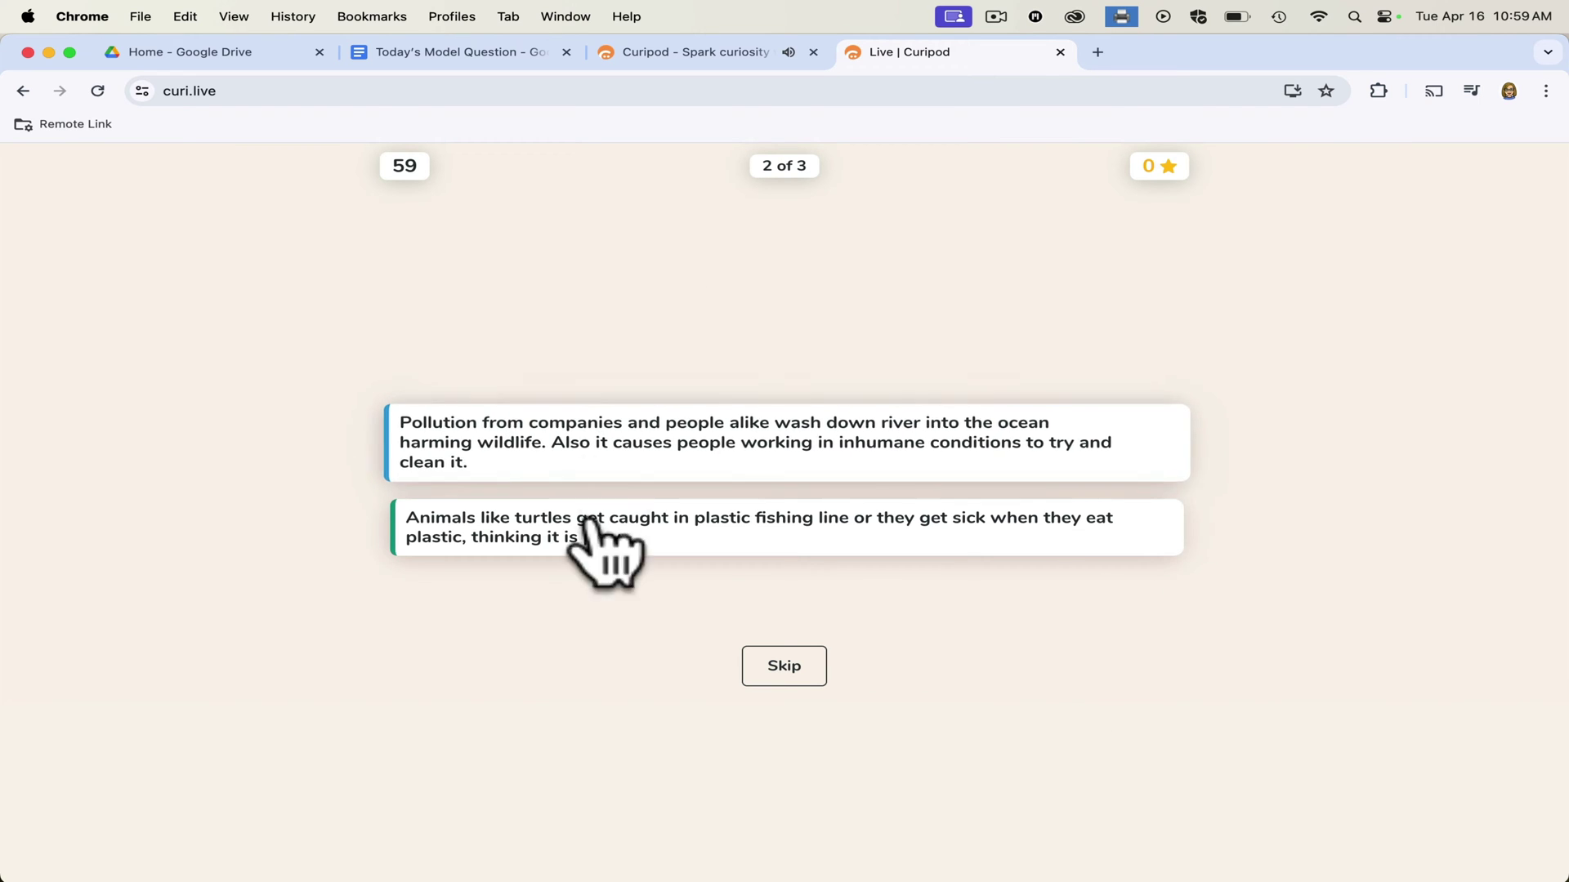
click(953, 433)
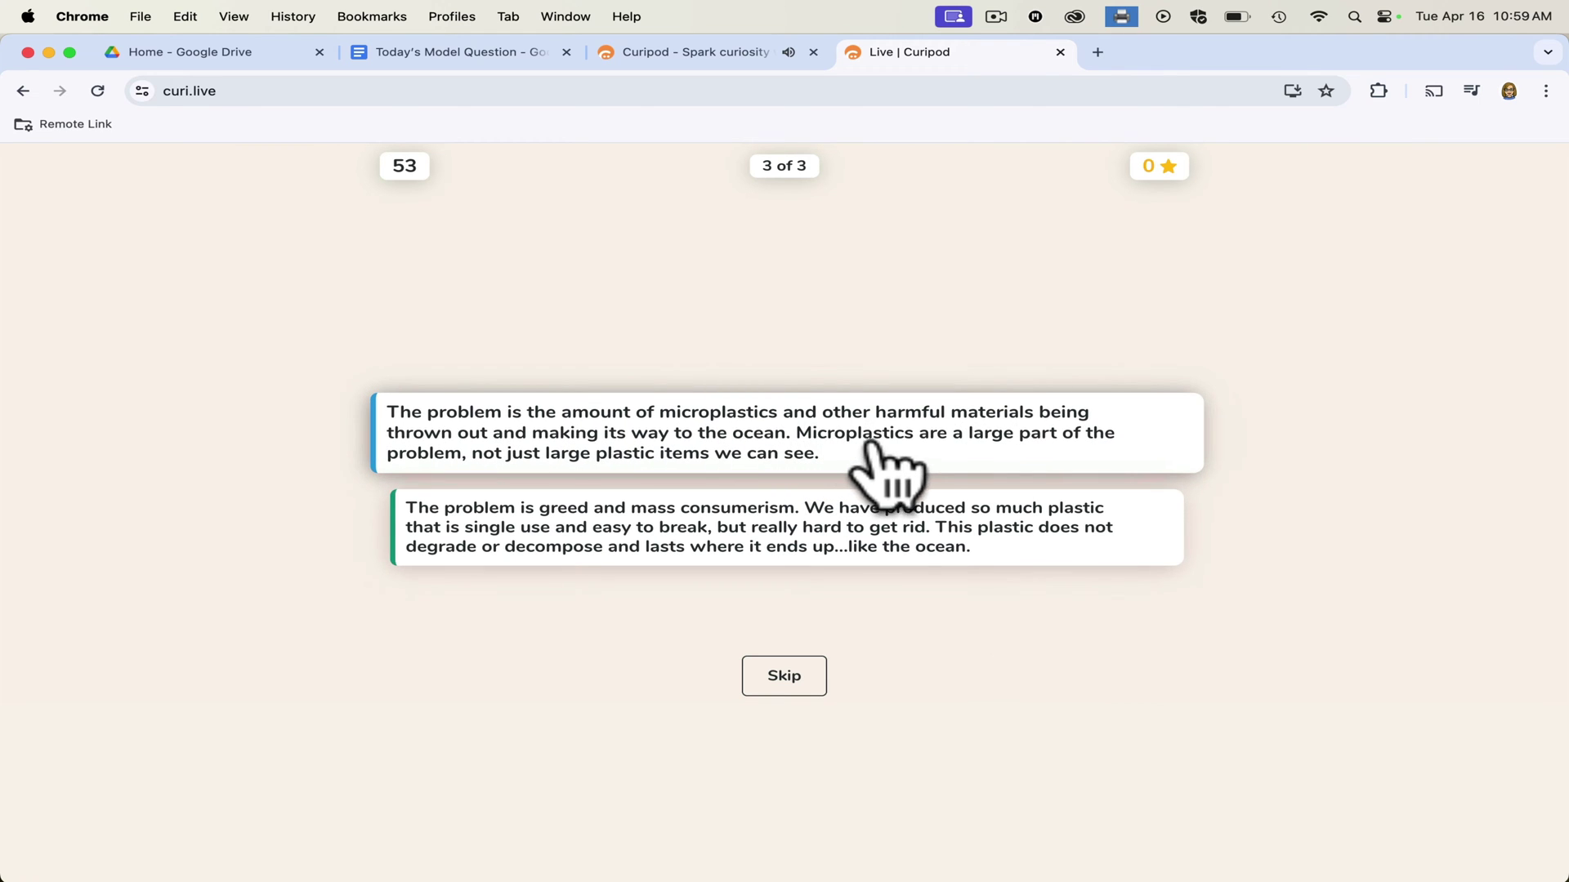
click(846, 535)
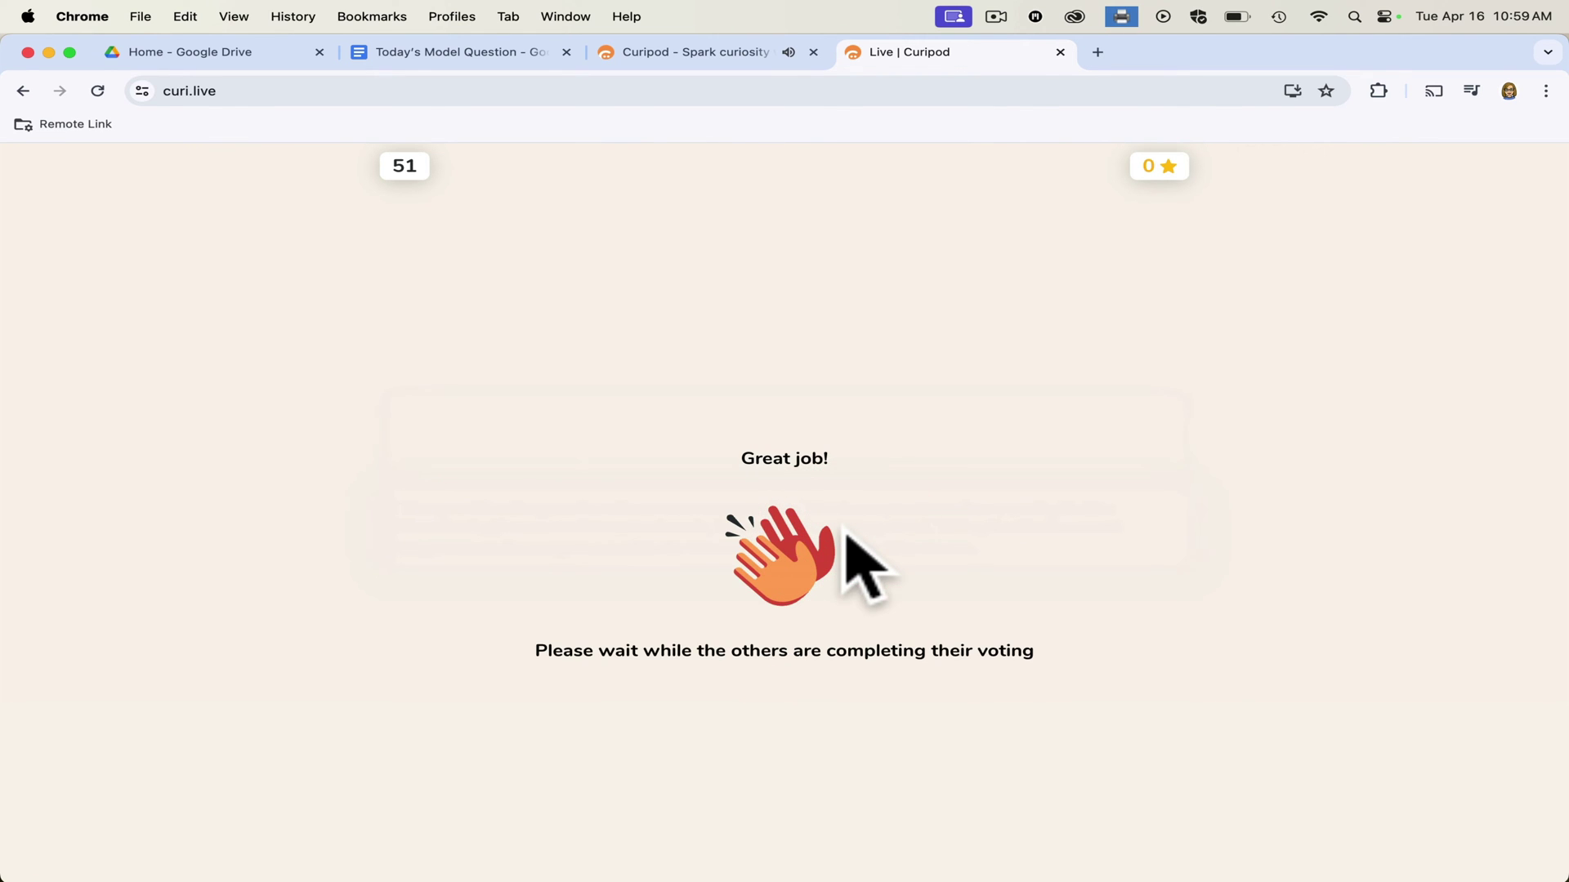
Step: Back in the live lesson, show all the voted answers, then end the lesson to reach its report
click(726, 57)
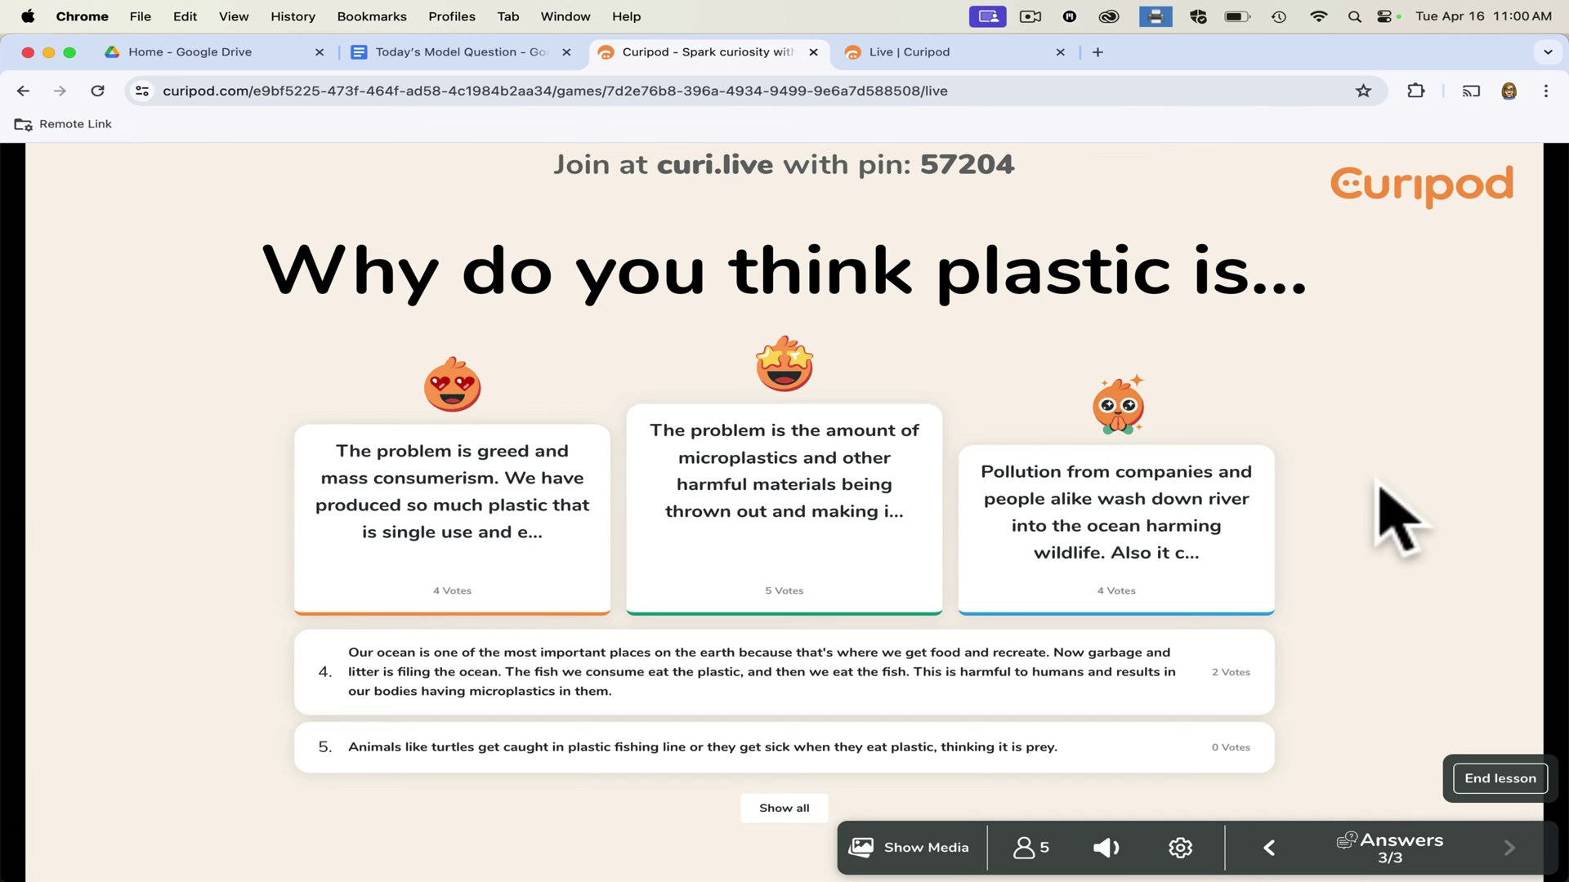
click(797, 808)
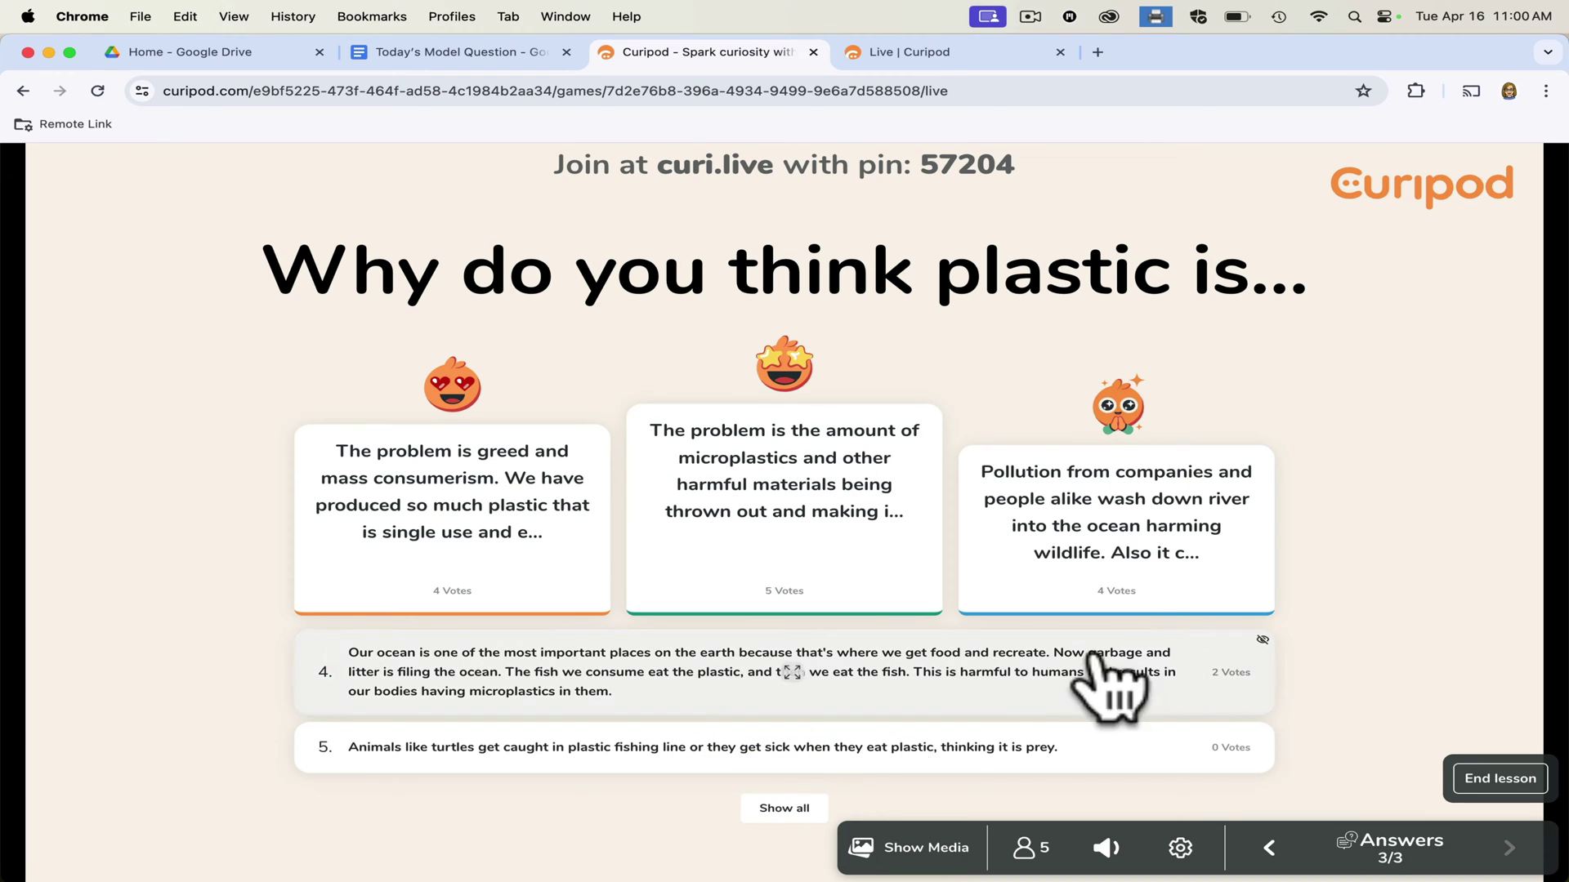
click(1487, 778)
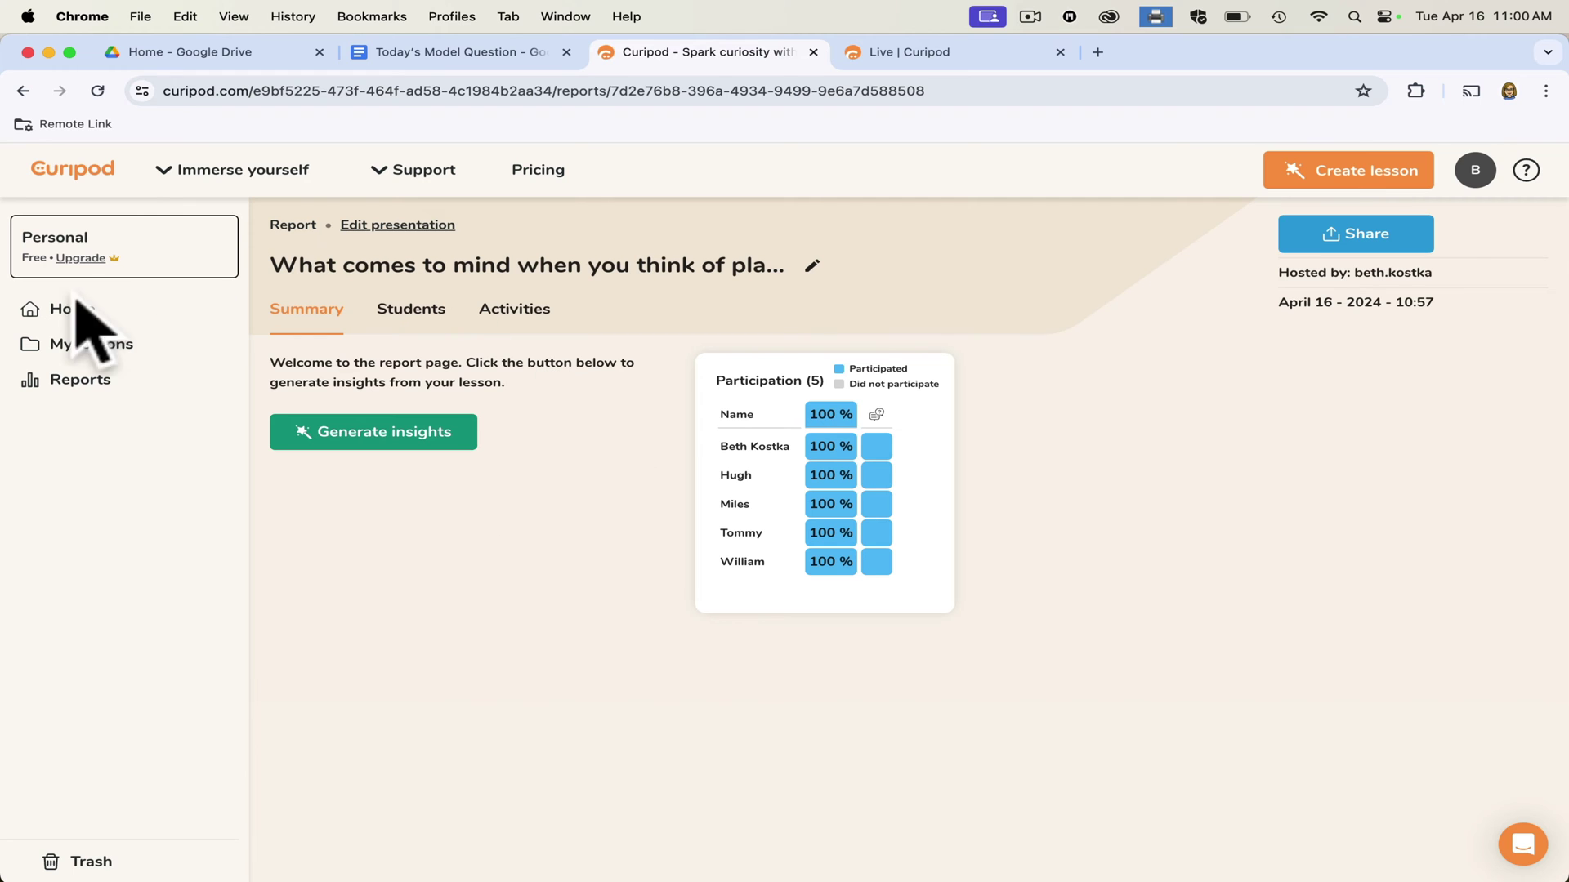
Step: From My lessons, open the plastics lesson and list all its reports
click(94, 348)
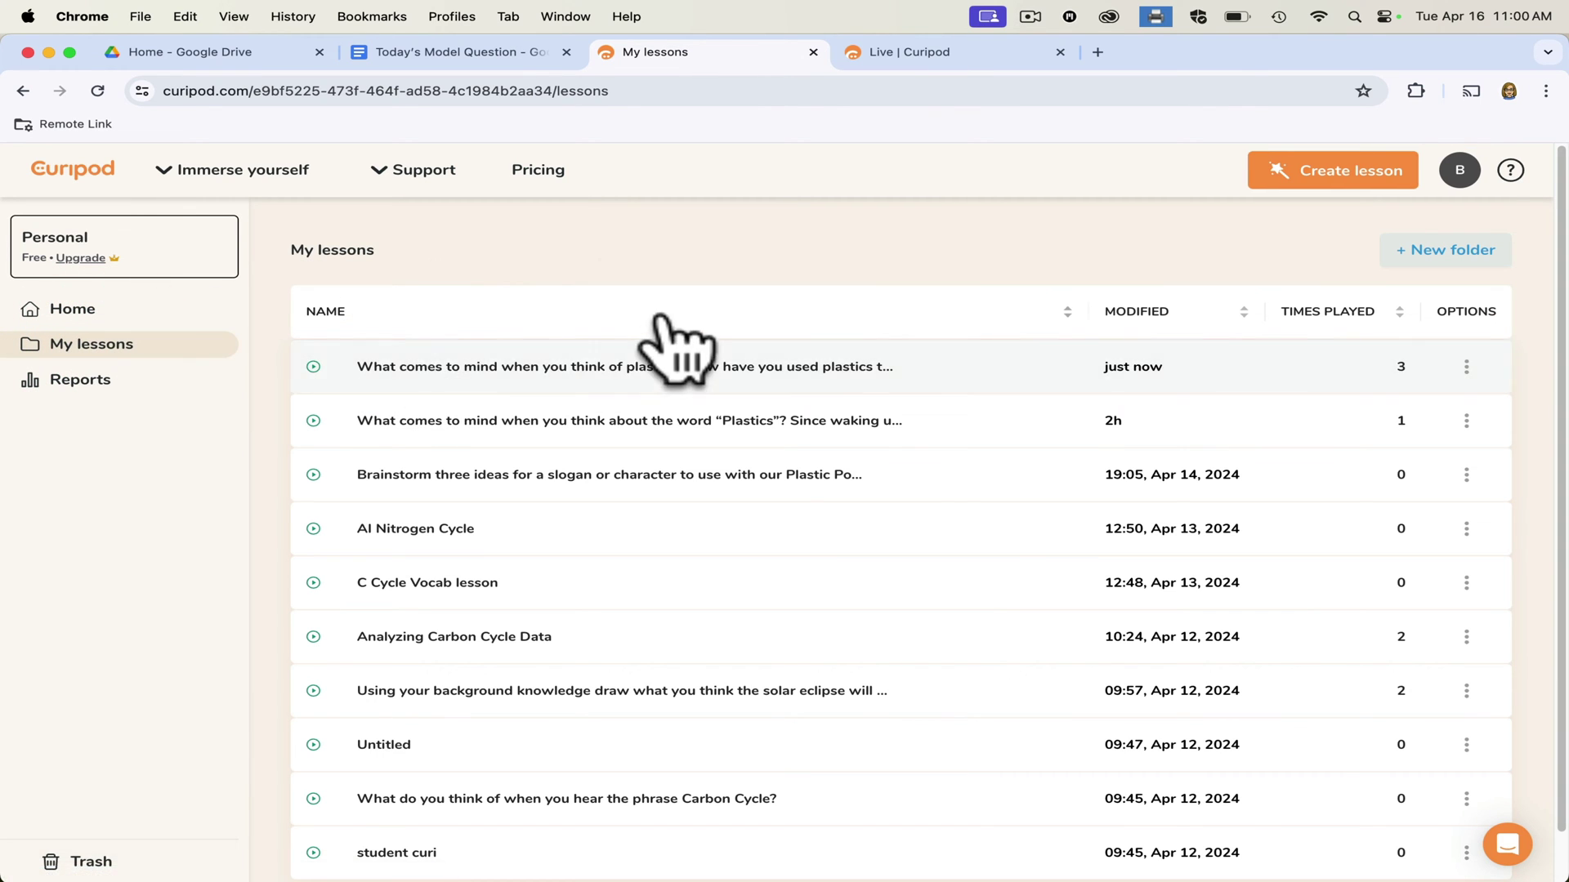
click(621, 372)
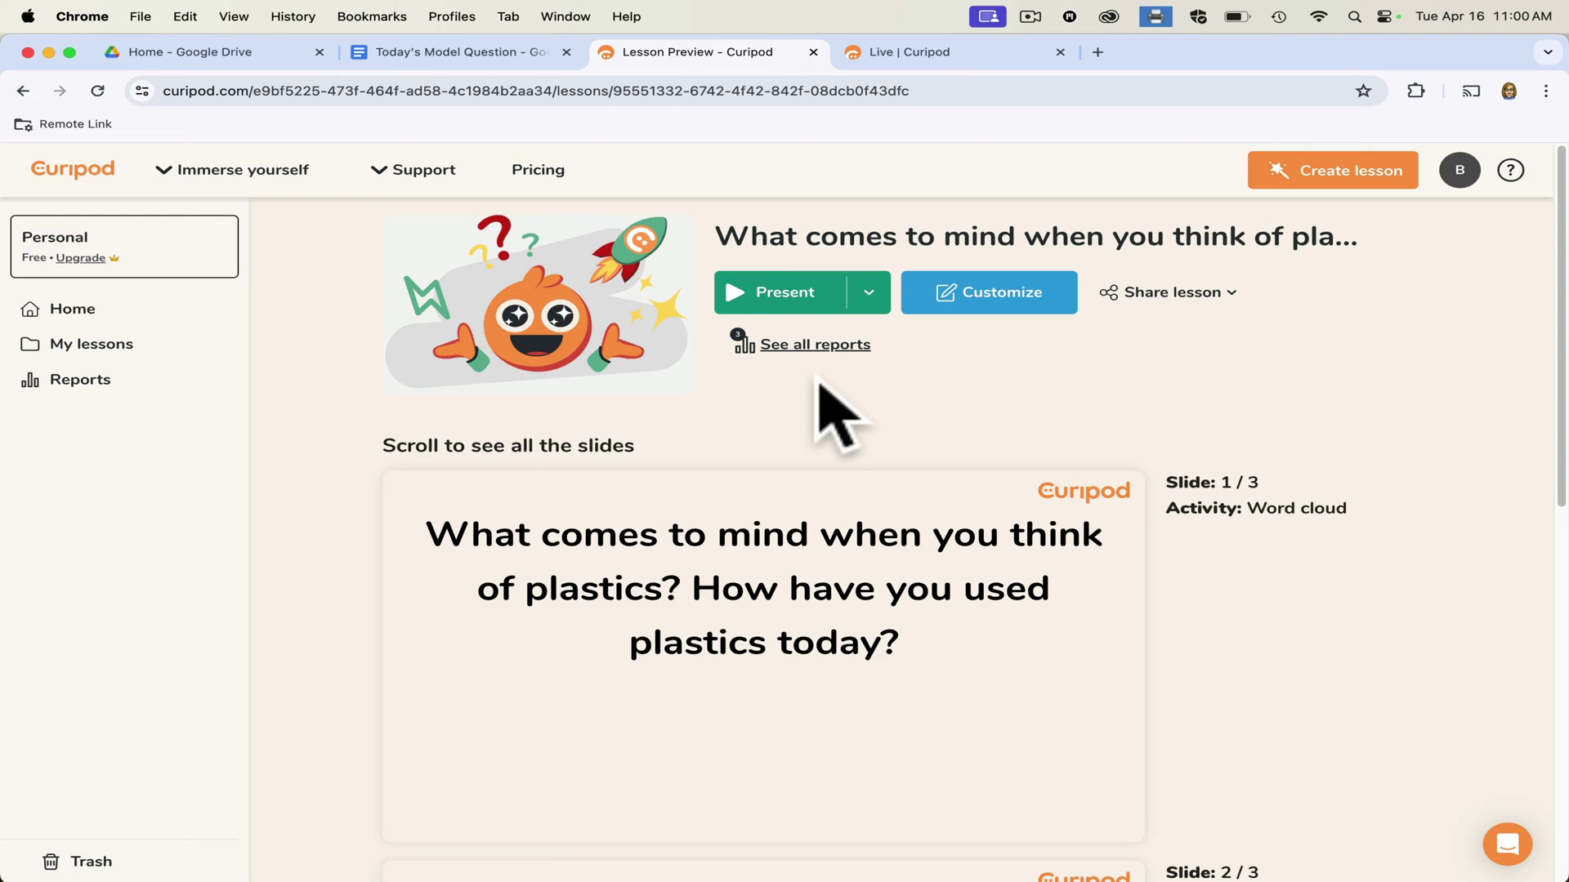
click(826, 348)
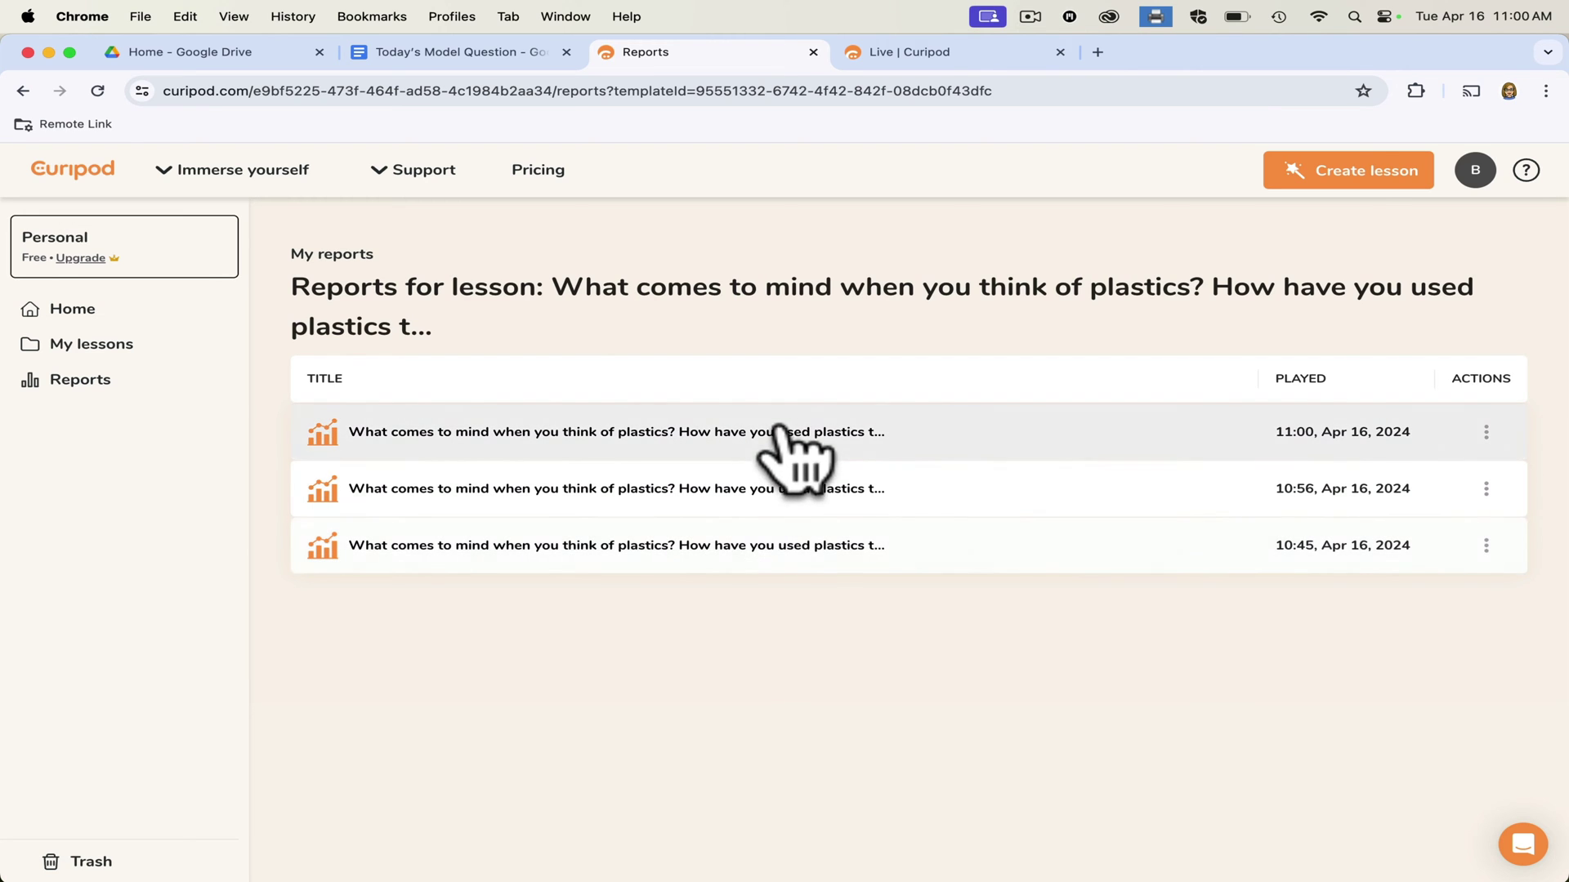
Step: Open the 10:45 Apr 16, 2024 report for the plastics lesson
click(775, 551)
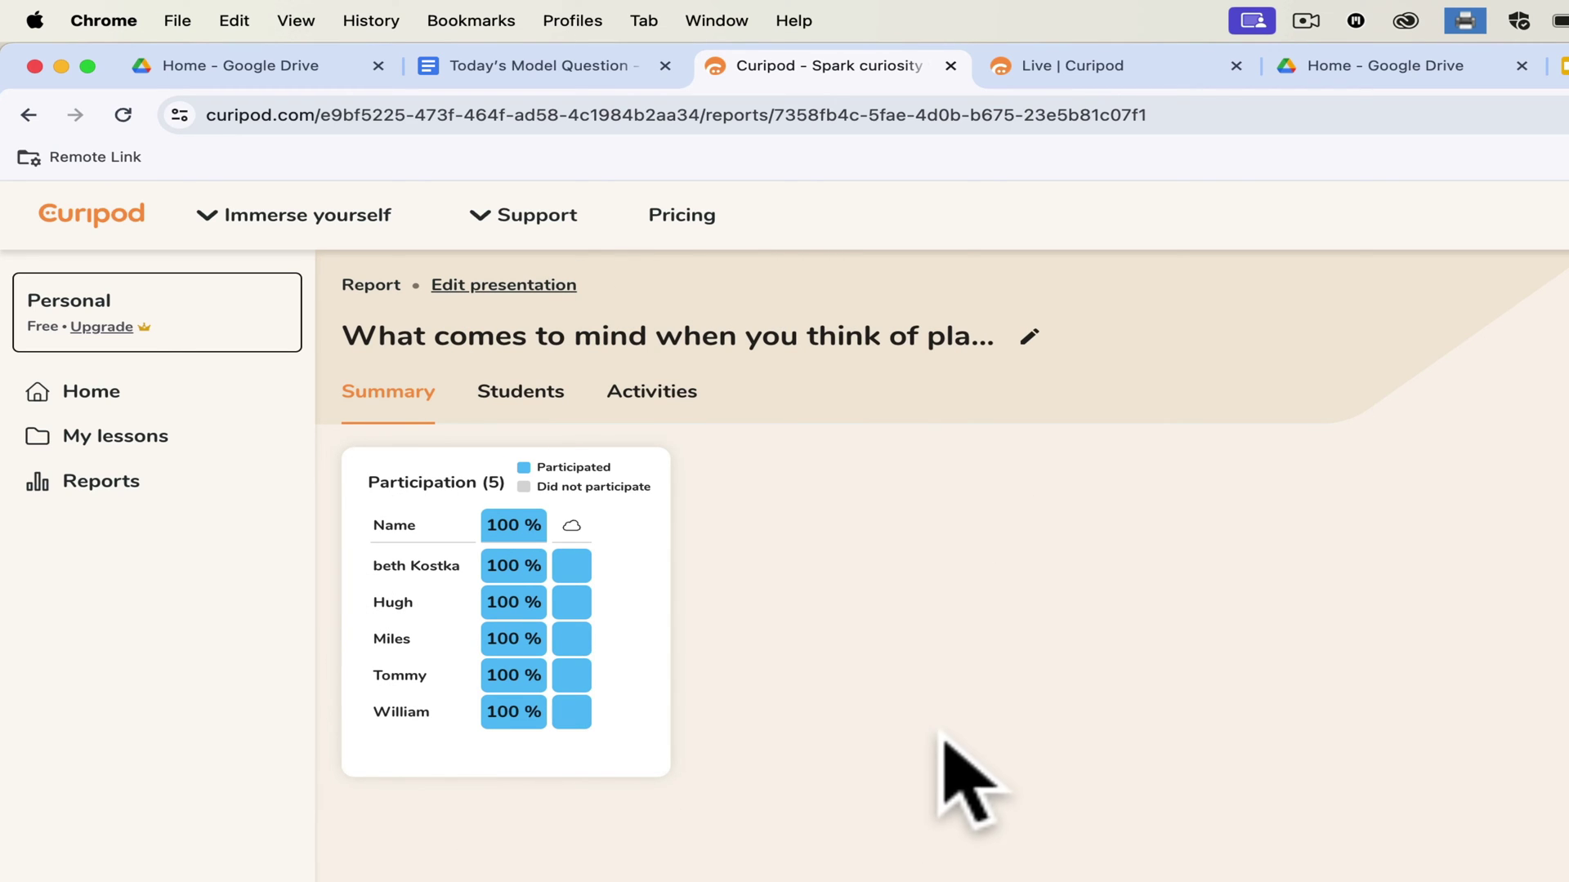
Step: View the report's Students answers and then its Activities results
click(515, 400)
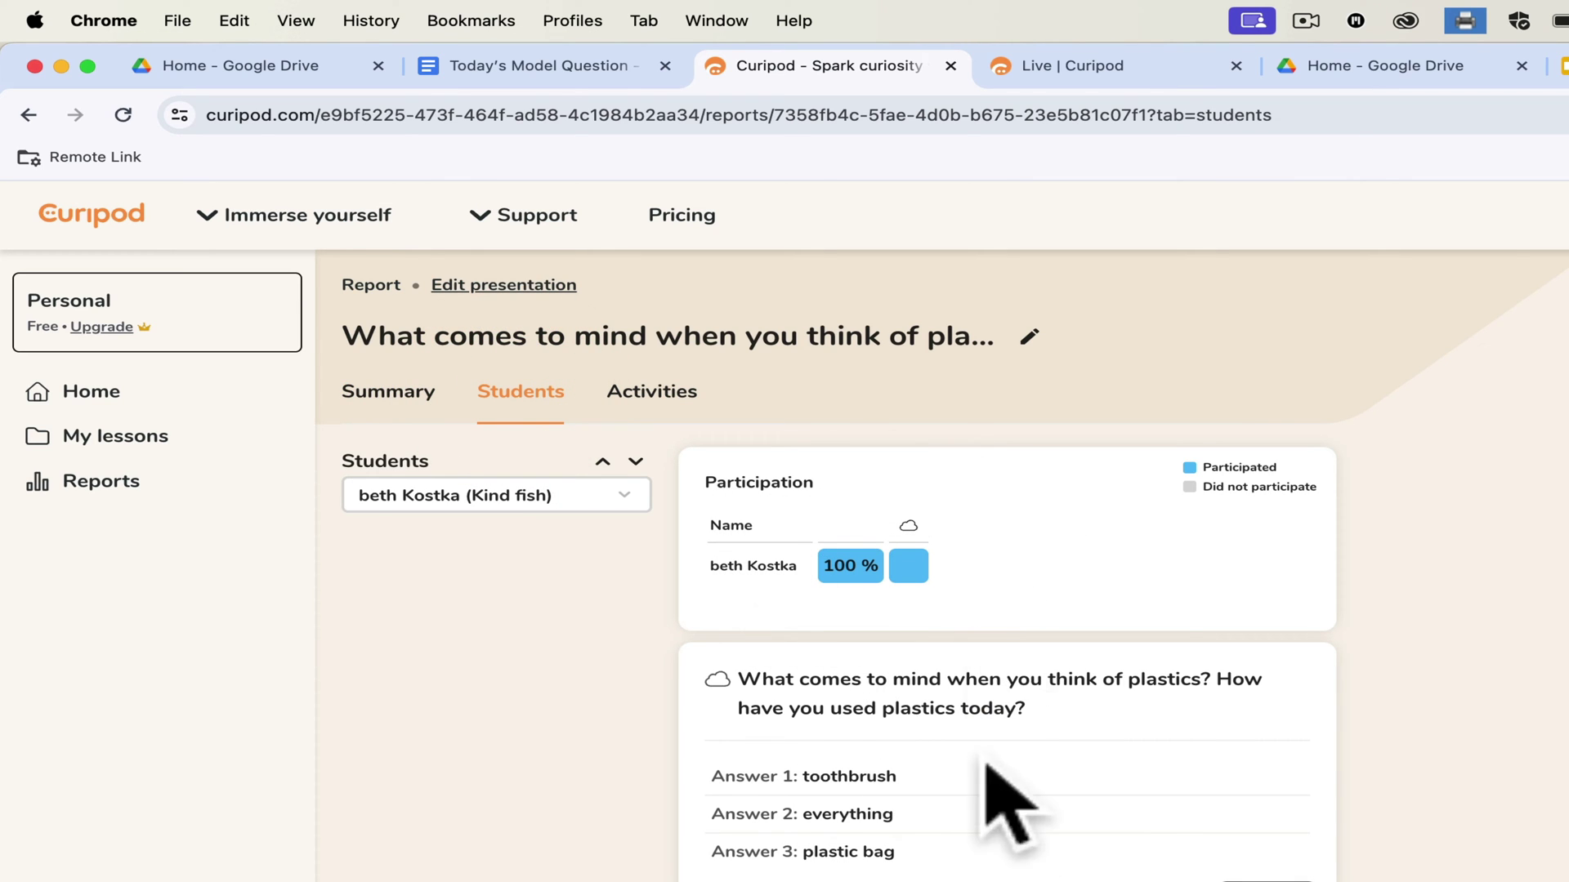
click(654, 391)
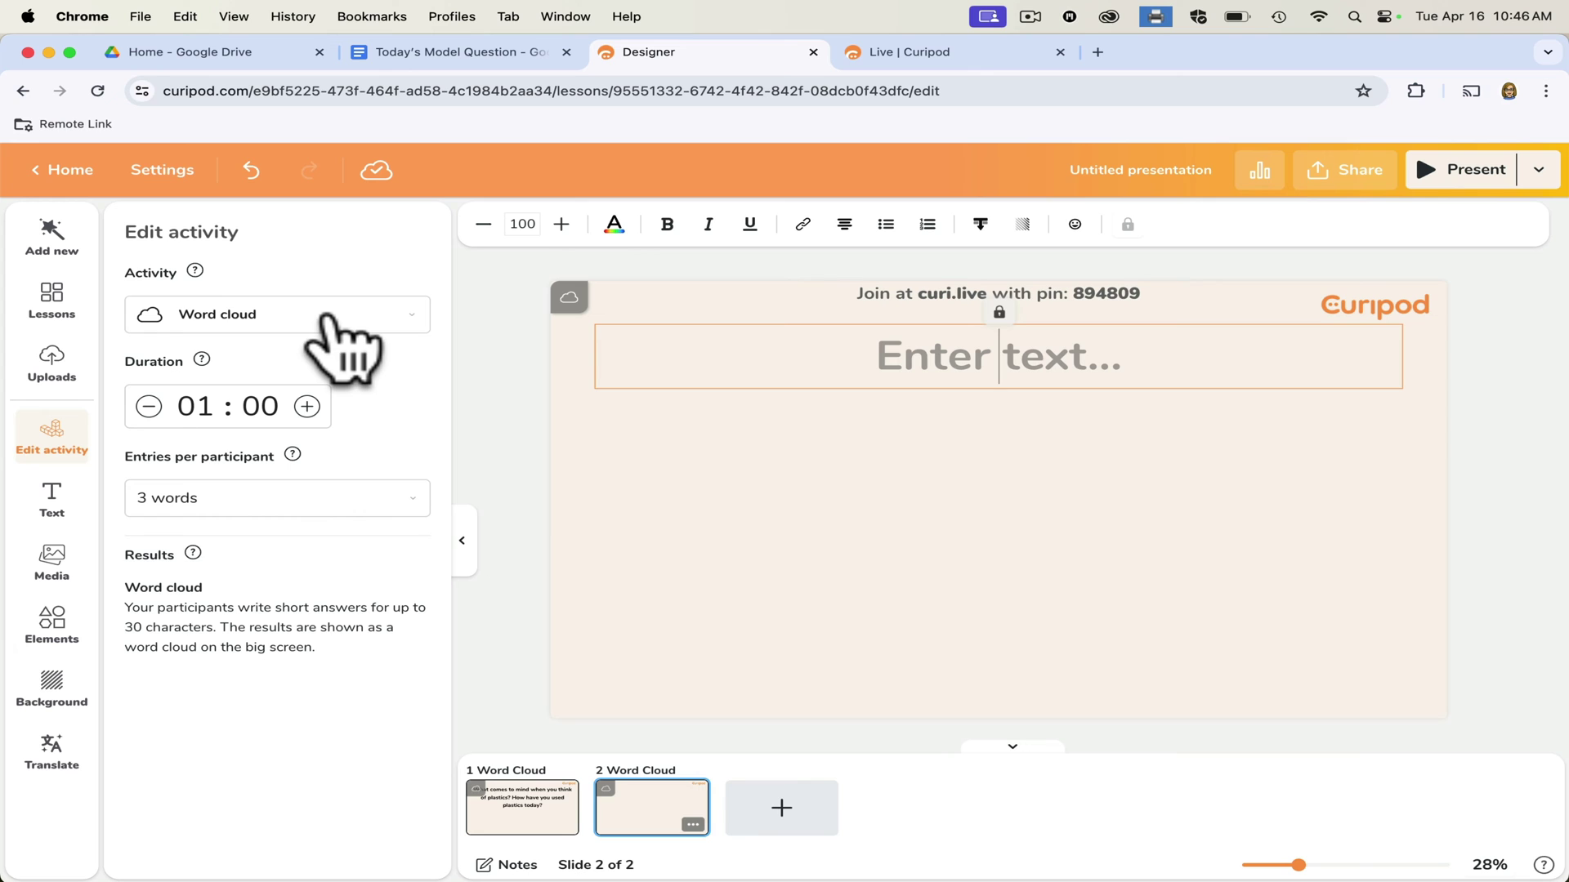
Step: Change slide 2's activity to Drawings with a vote title on which model best represents the carbon cycle and plastics
click(335, 319)
click(322, 451)
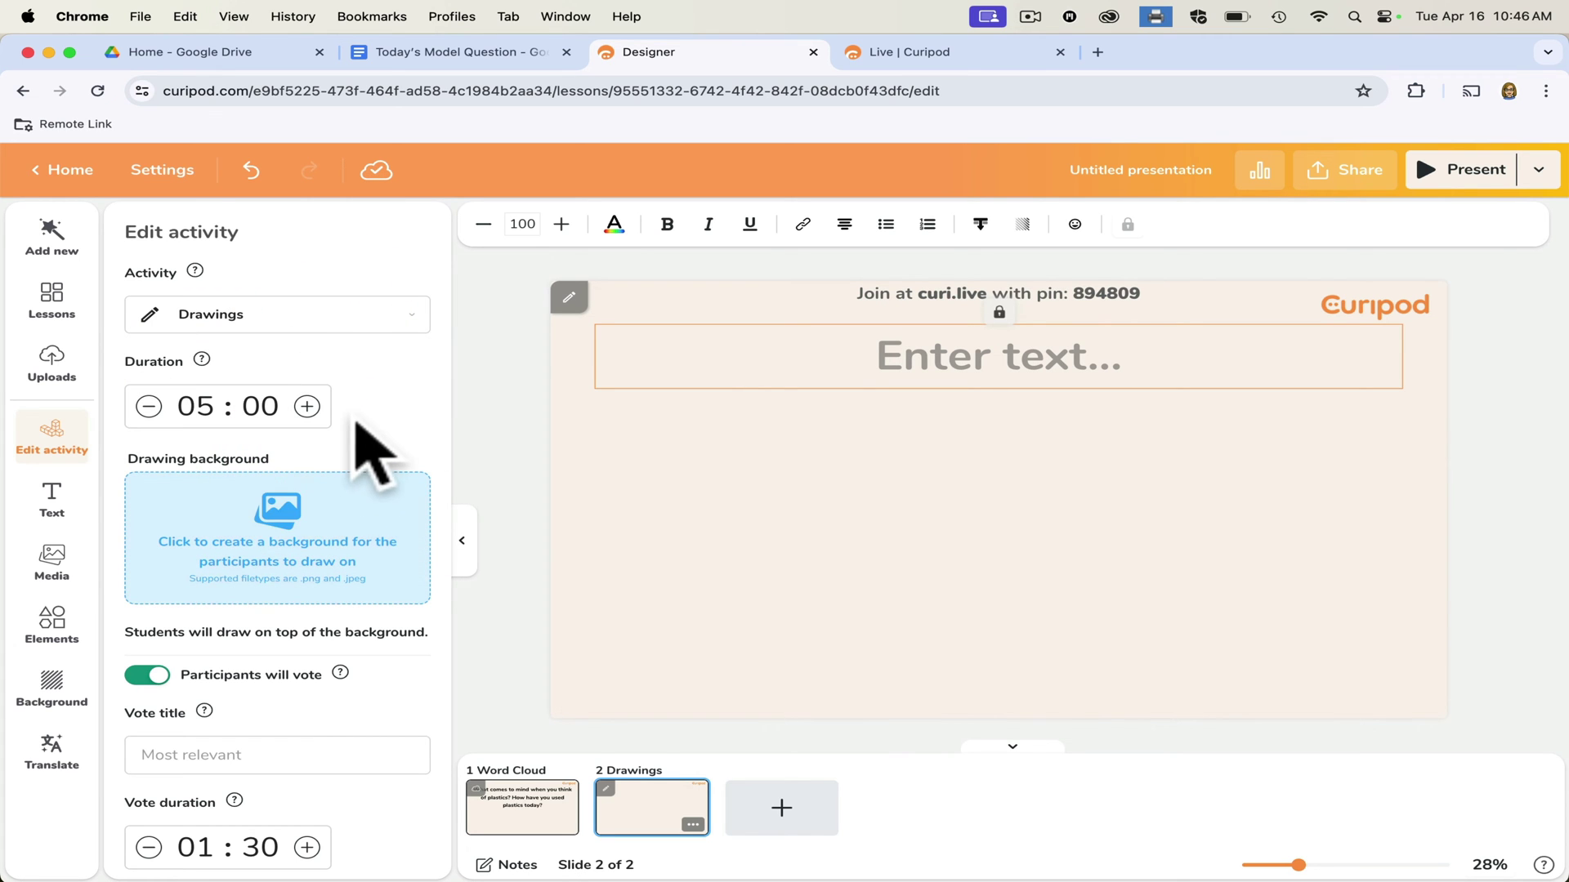
scroll(378, 433, down, 2)
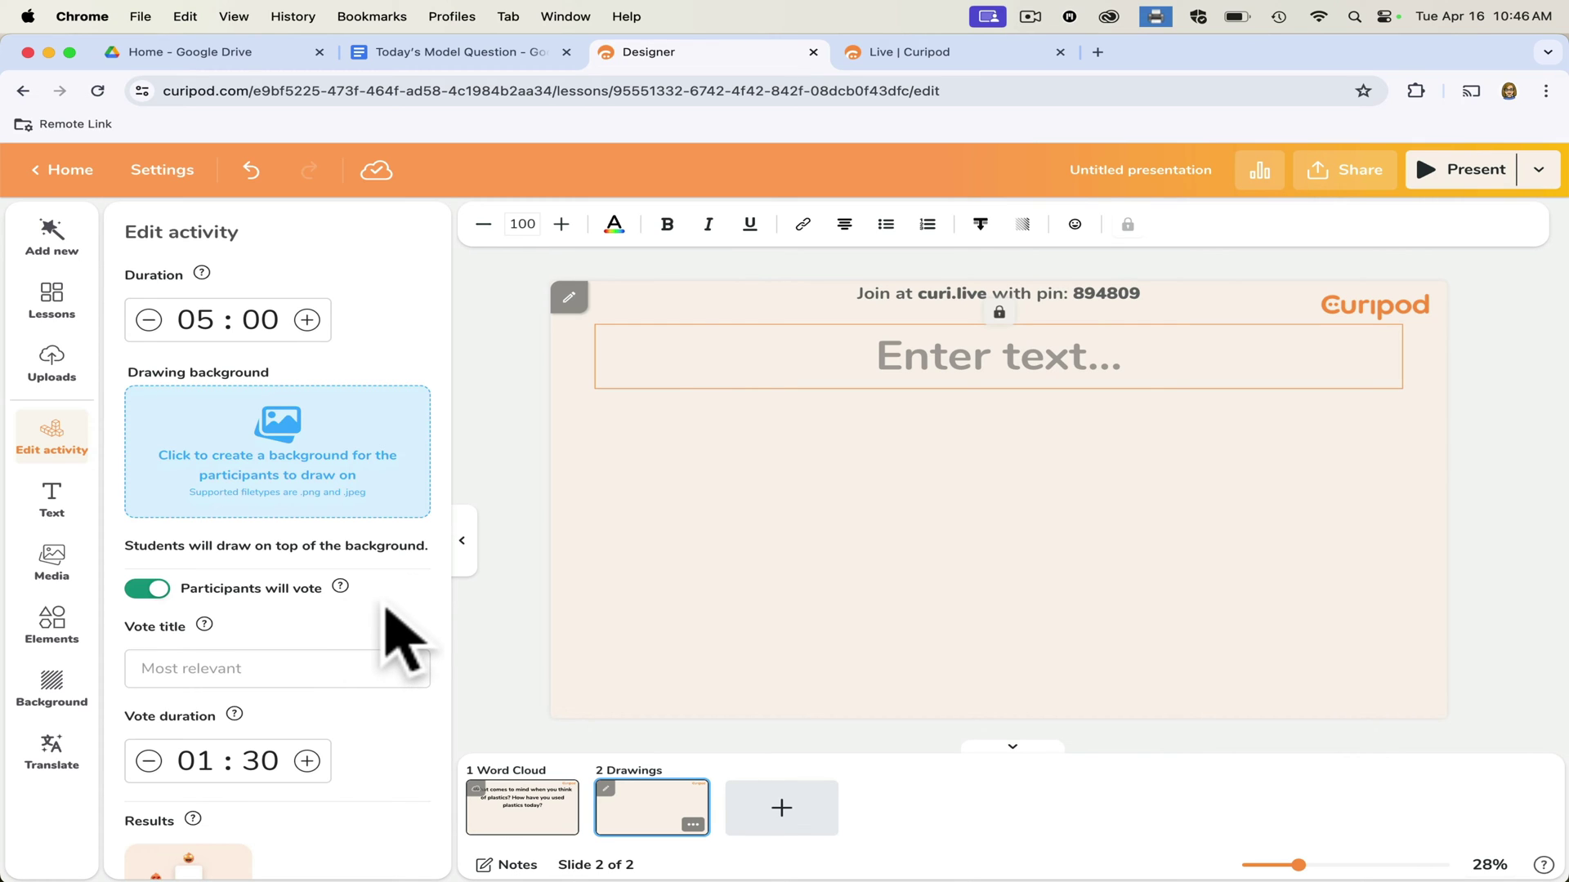
scroll(400, 642, down, 3)
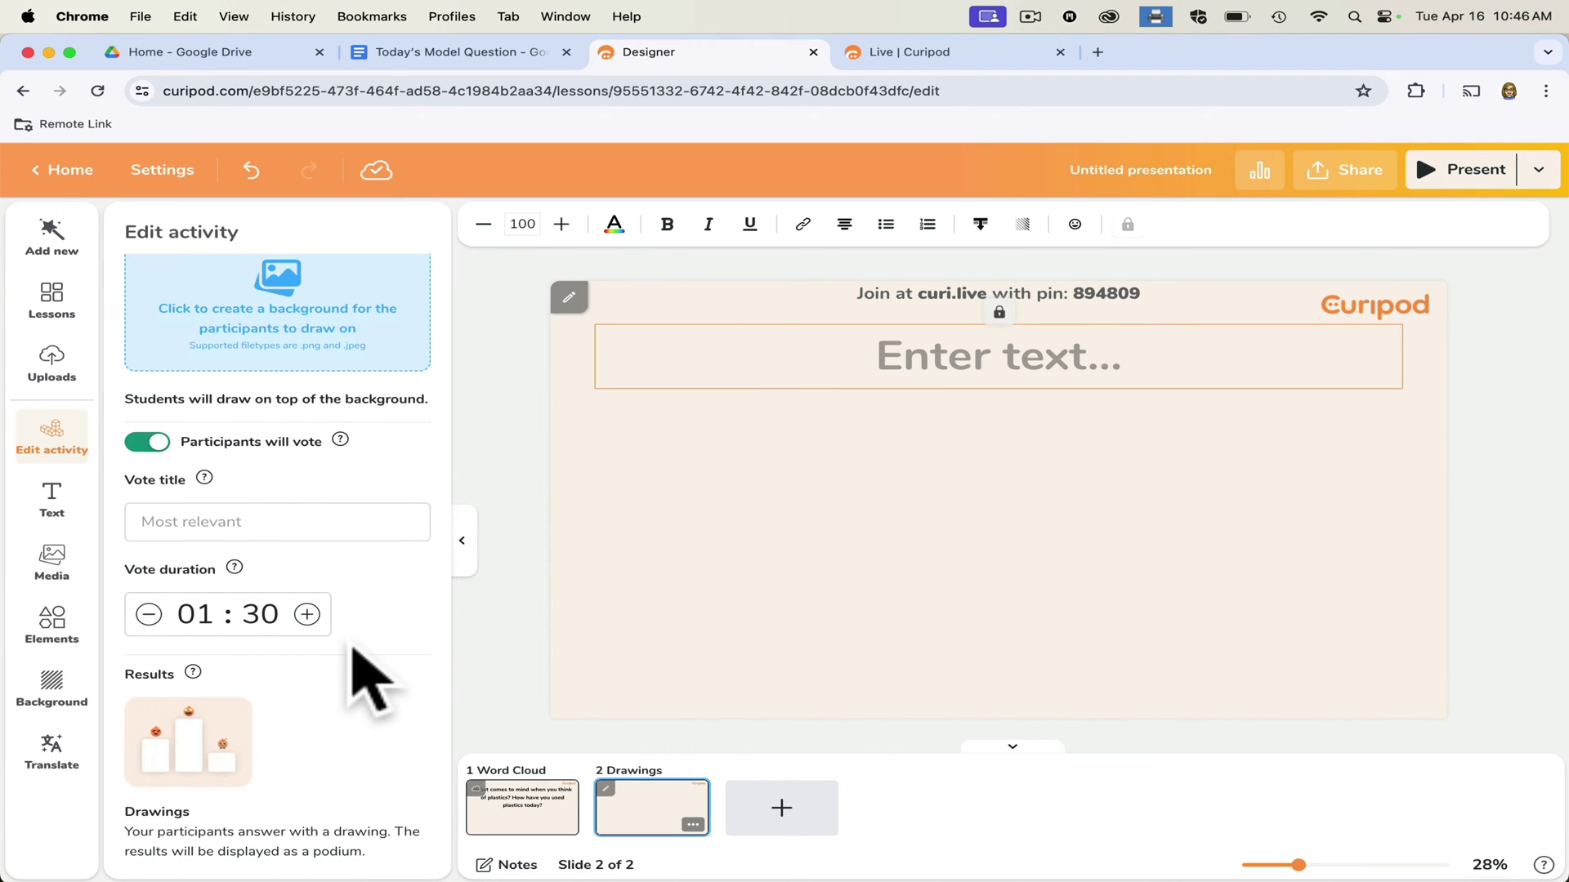
scroll(357, 657, up, 1)
scroll(365, 674, up, 1)
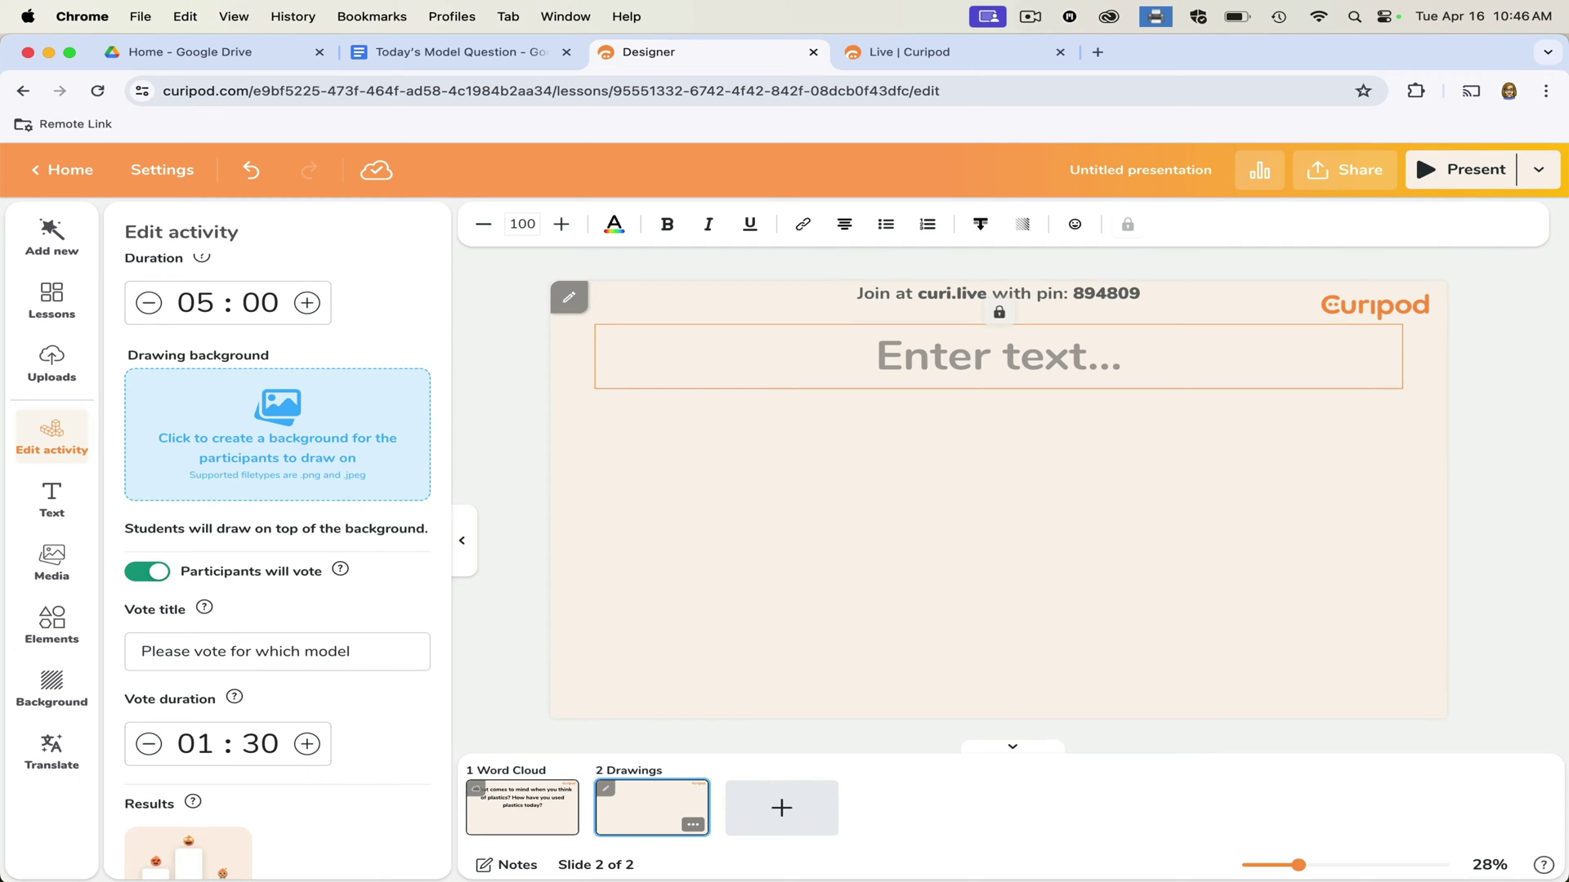
text(k)
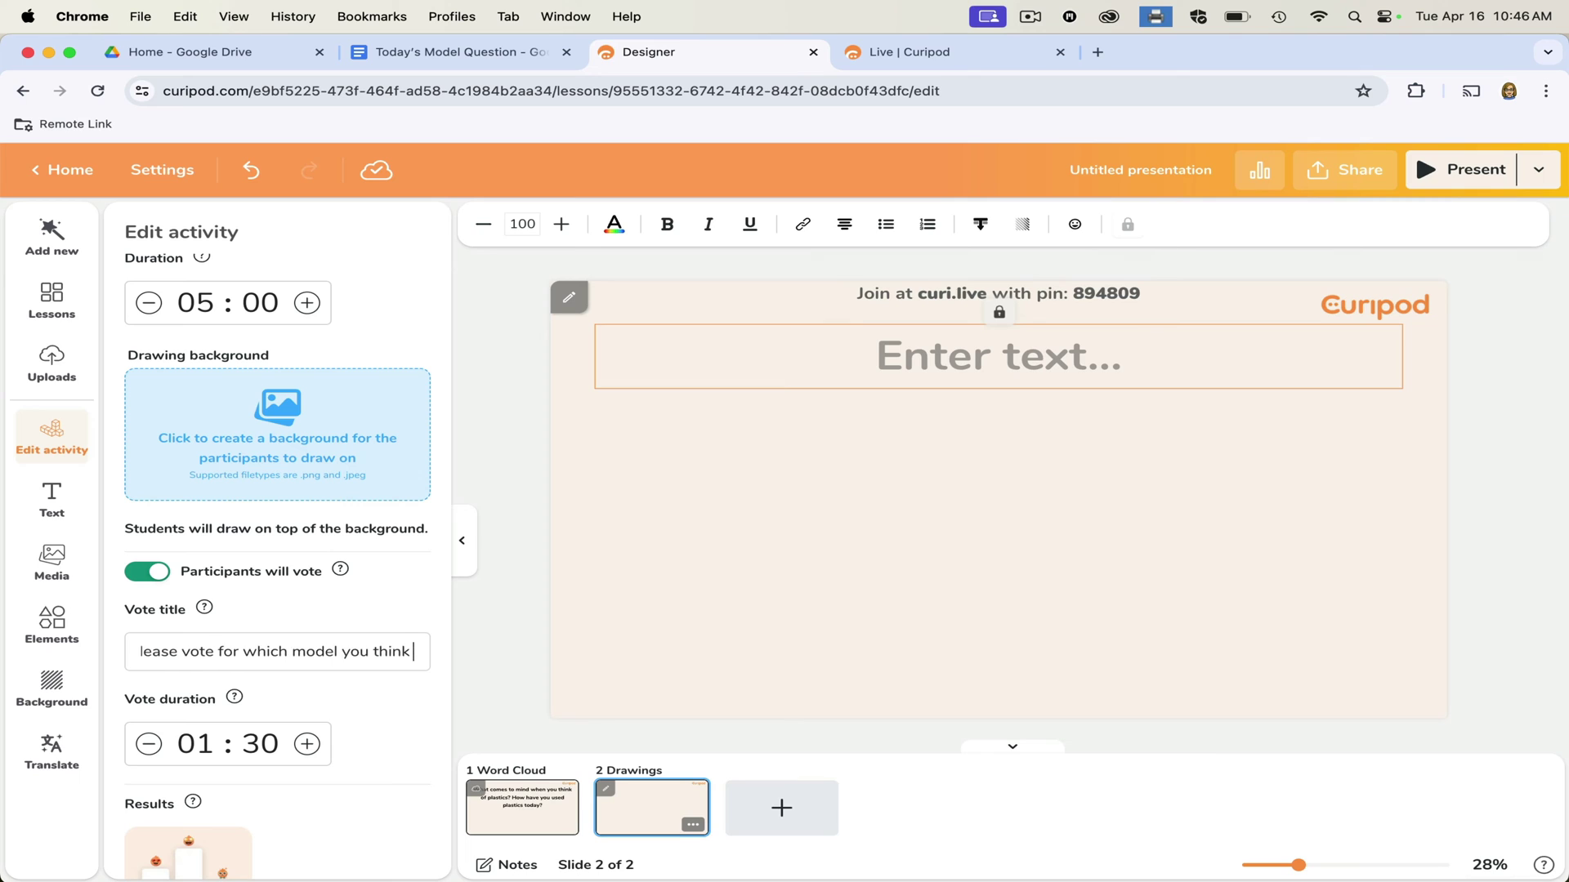
text( best represents the carbon cycle and pl)
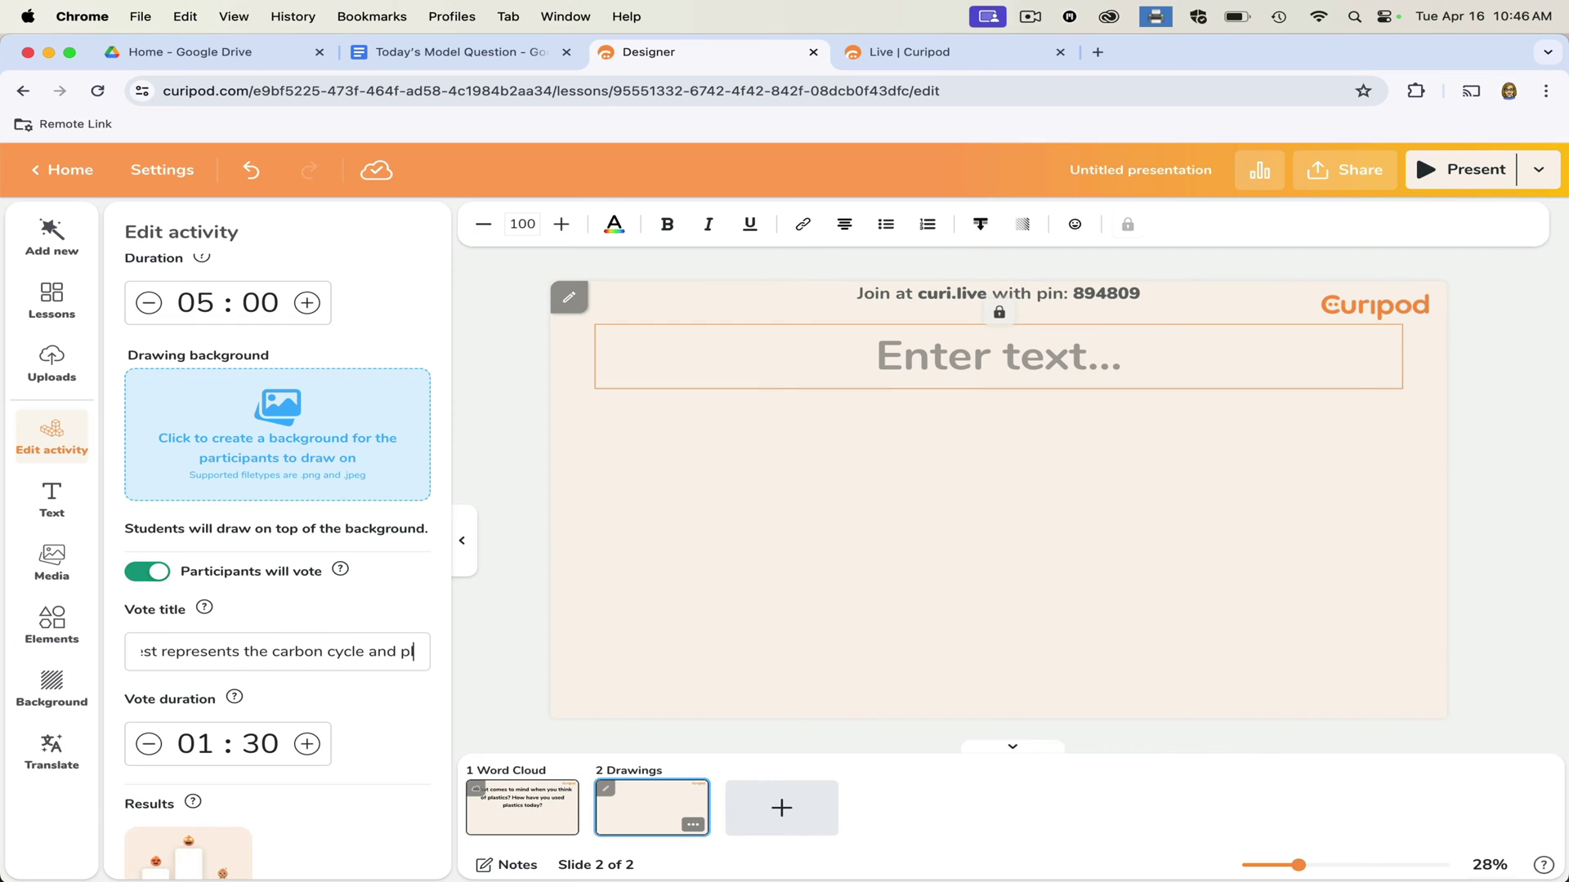
text(astics.)
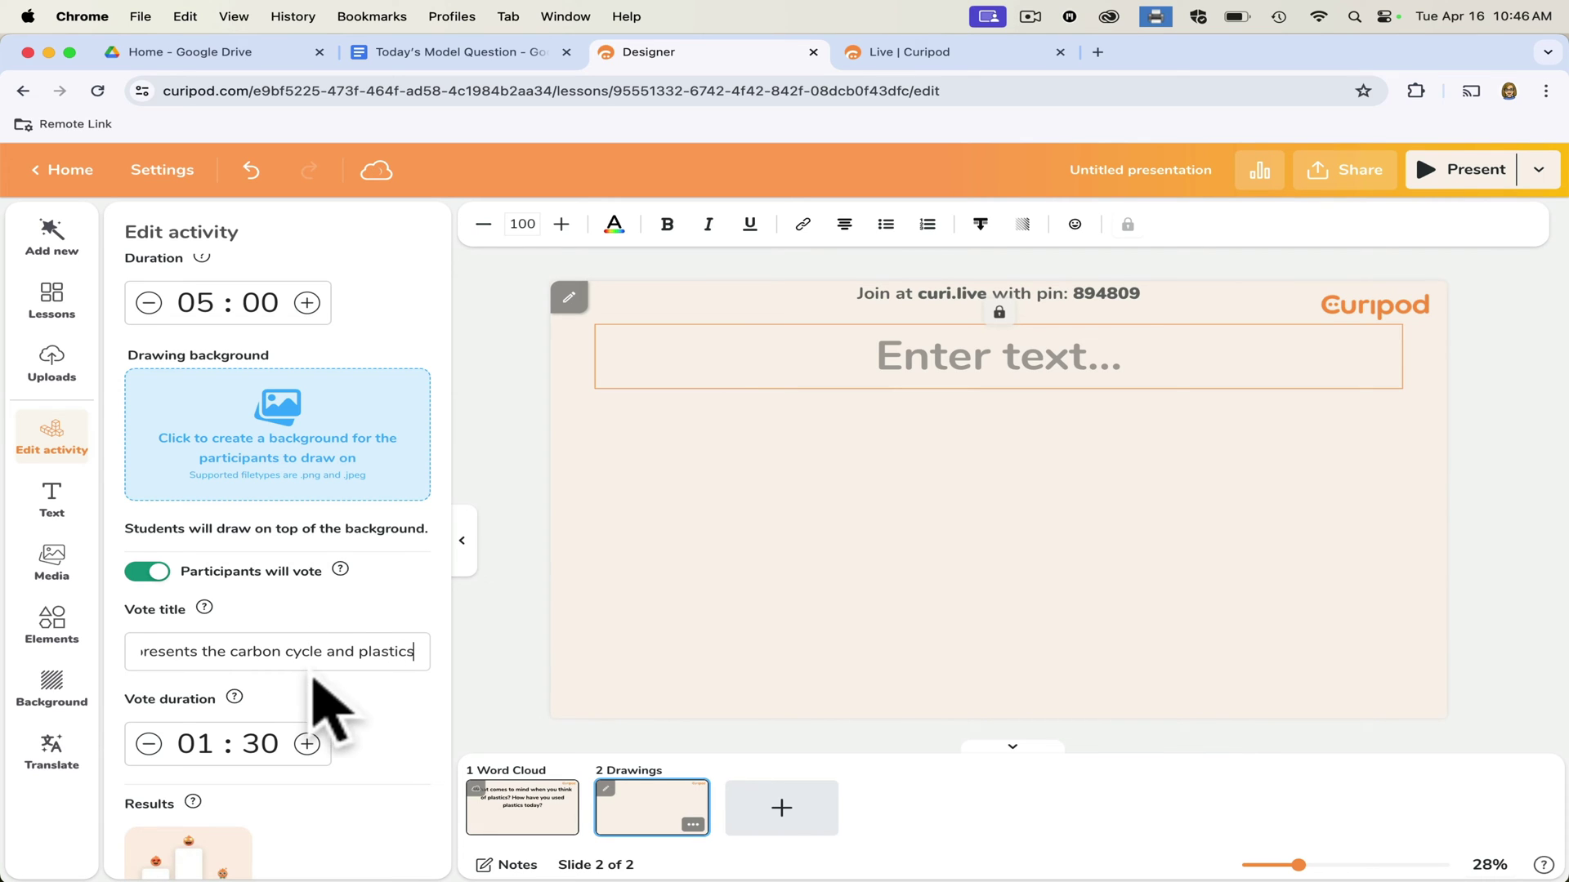
Step: Copy the thinking-model prompt from the Google Doc into the slide's question text
click(998, 367)
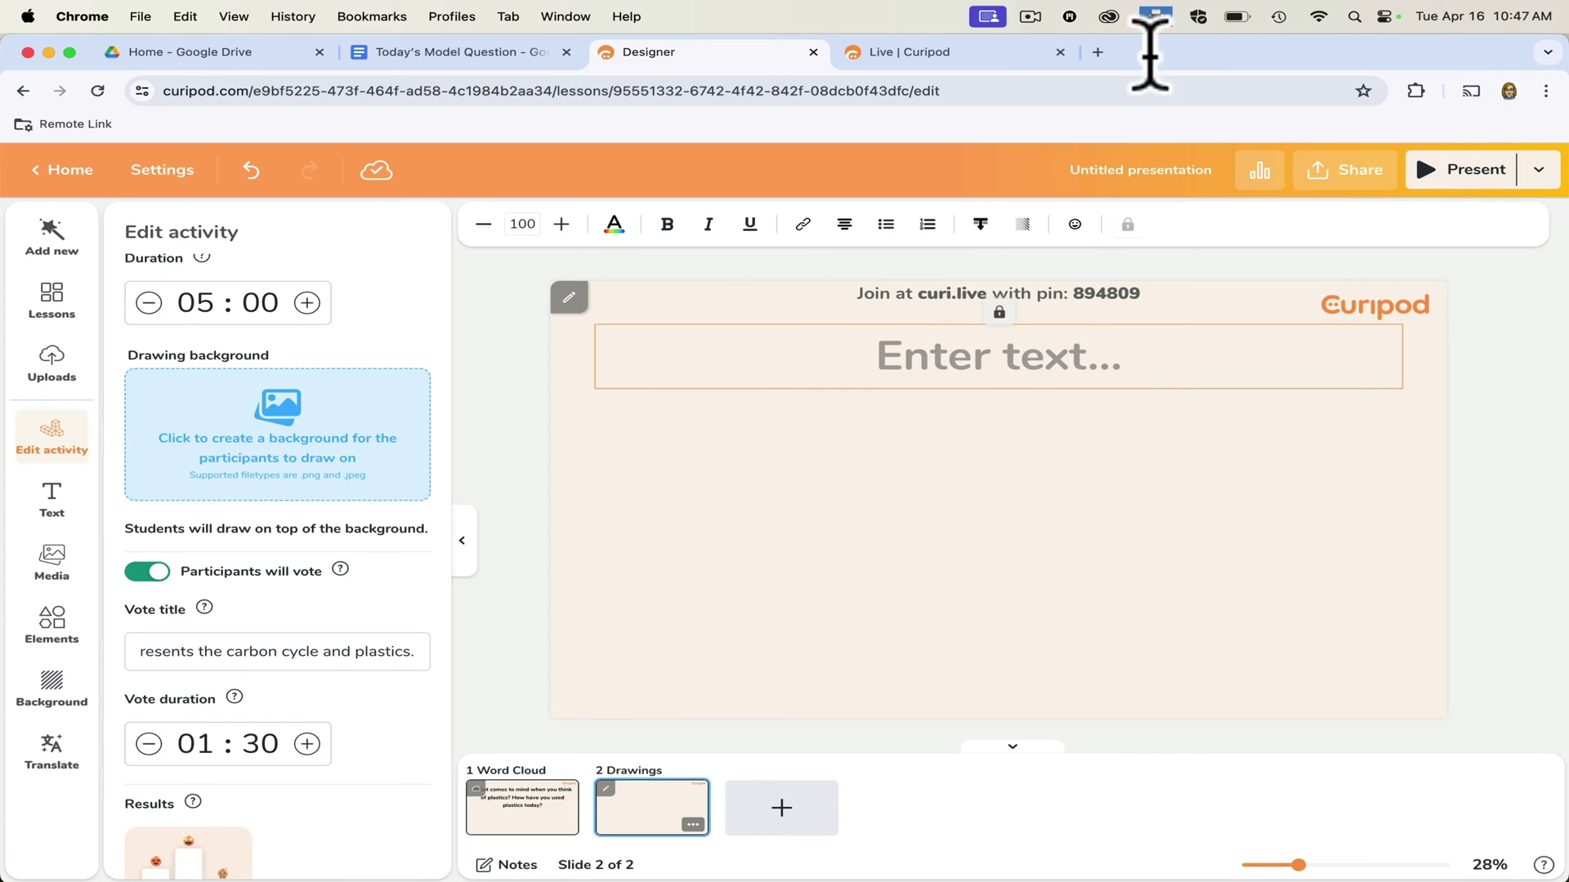
click(532, 51)
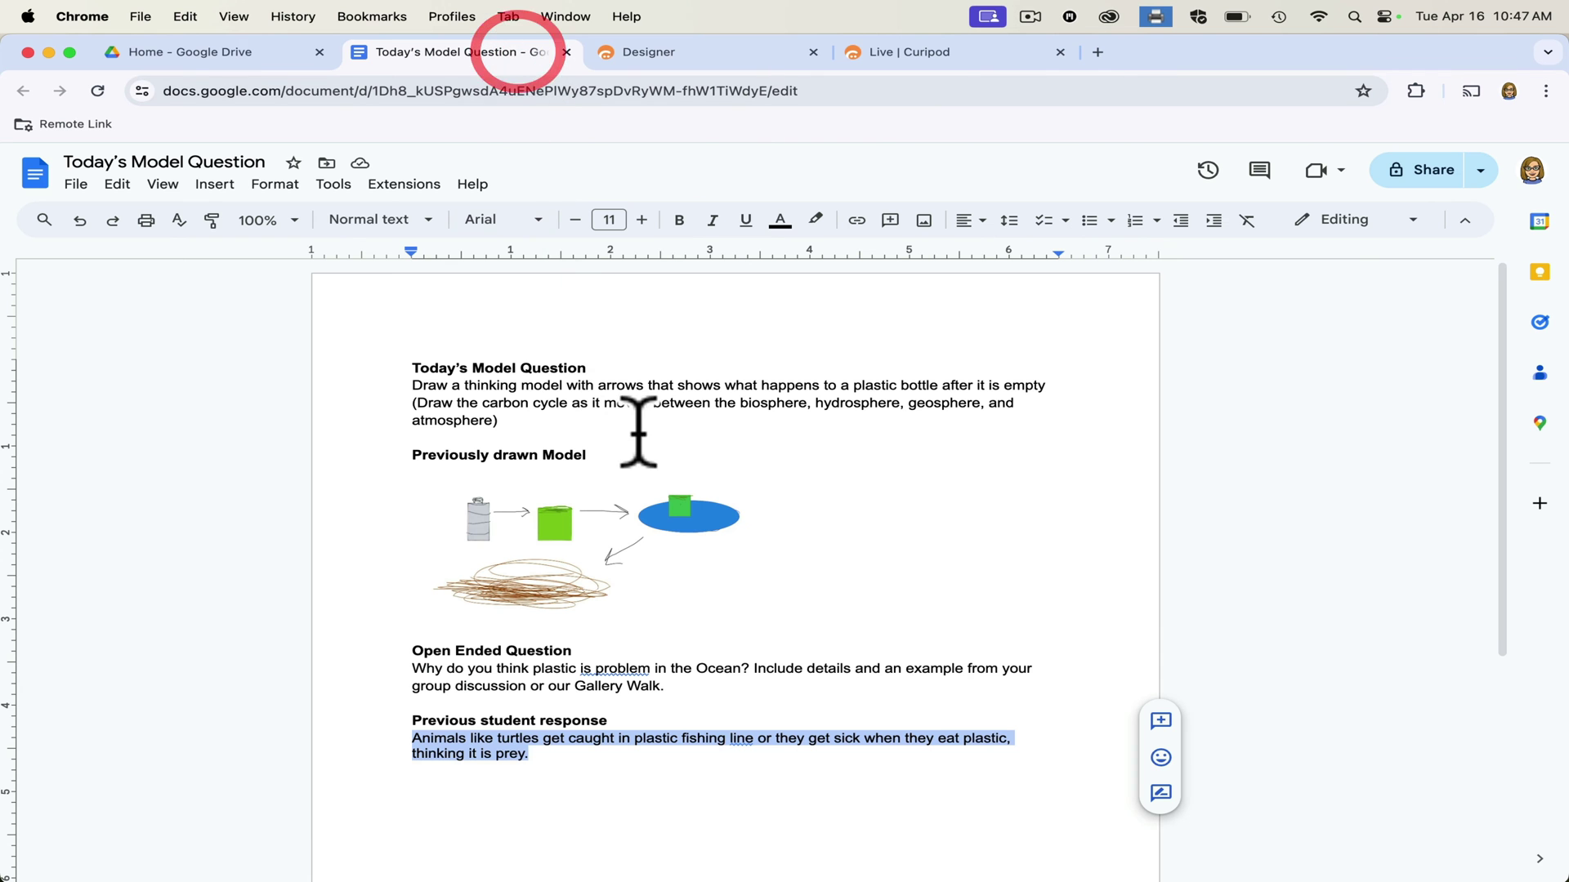
drag(560, 413, 409, 391)
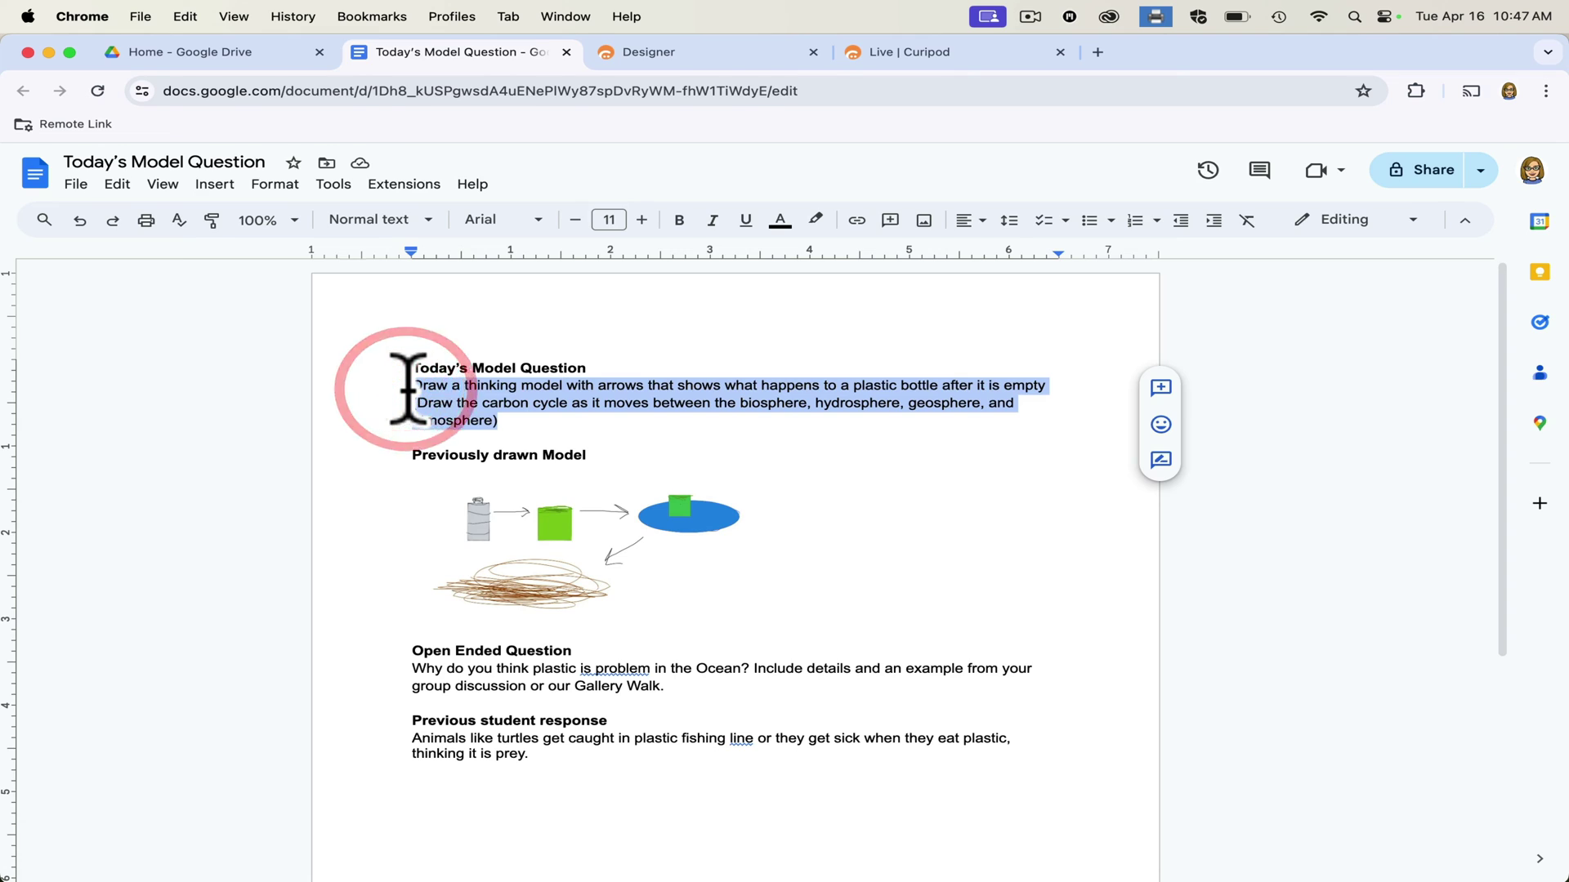
key(super+c)
key(ctrl+Tab)
key(super+v)
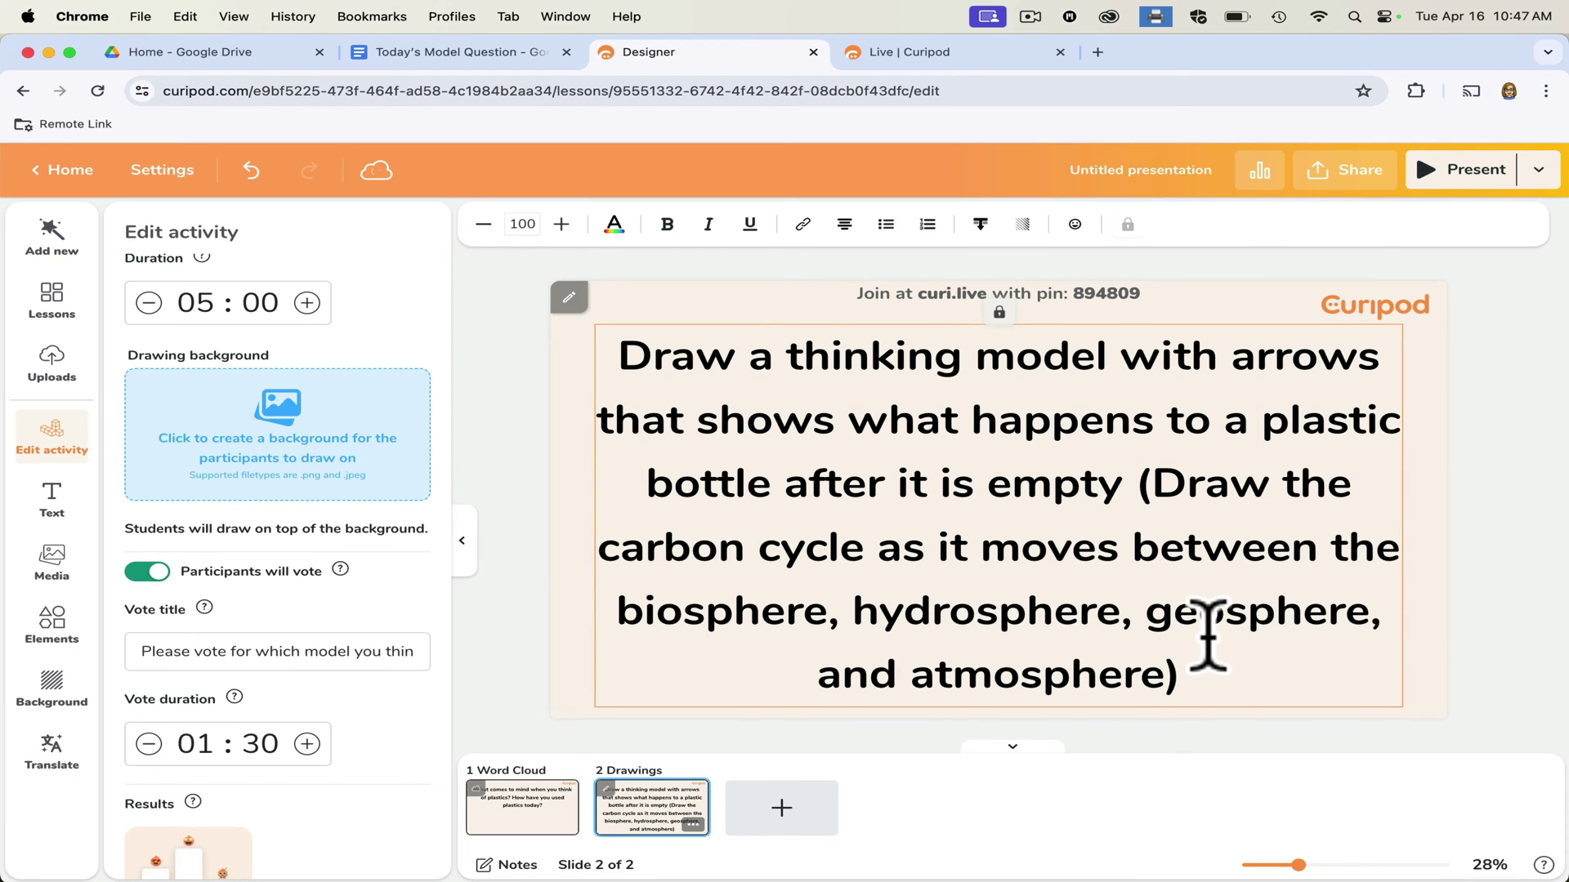
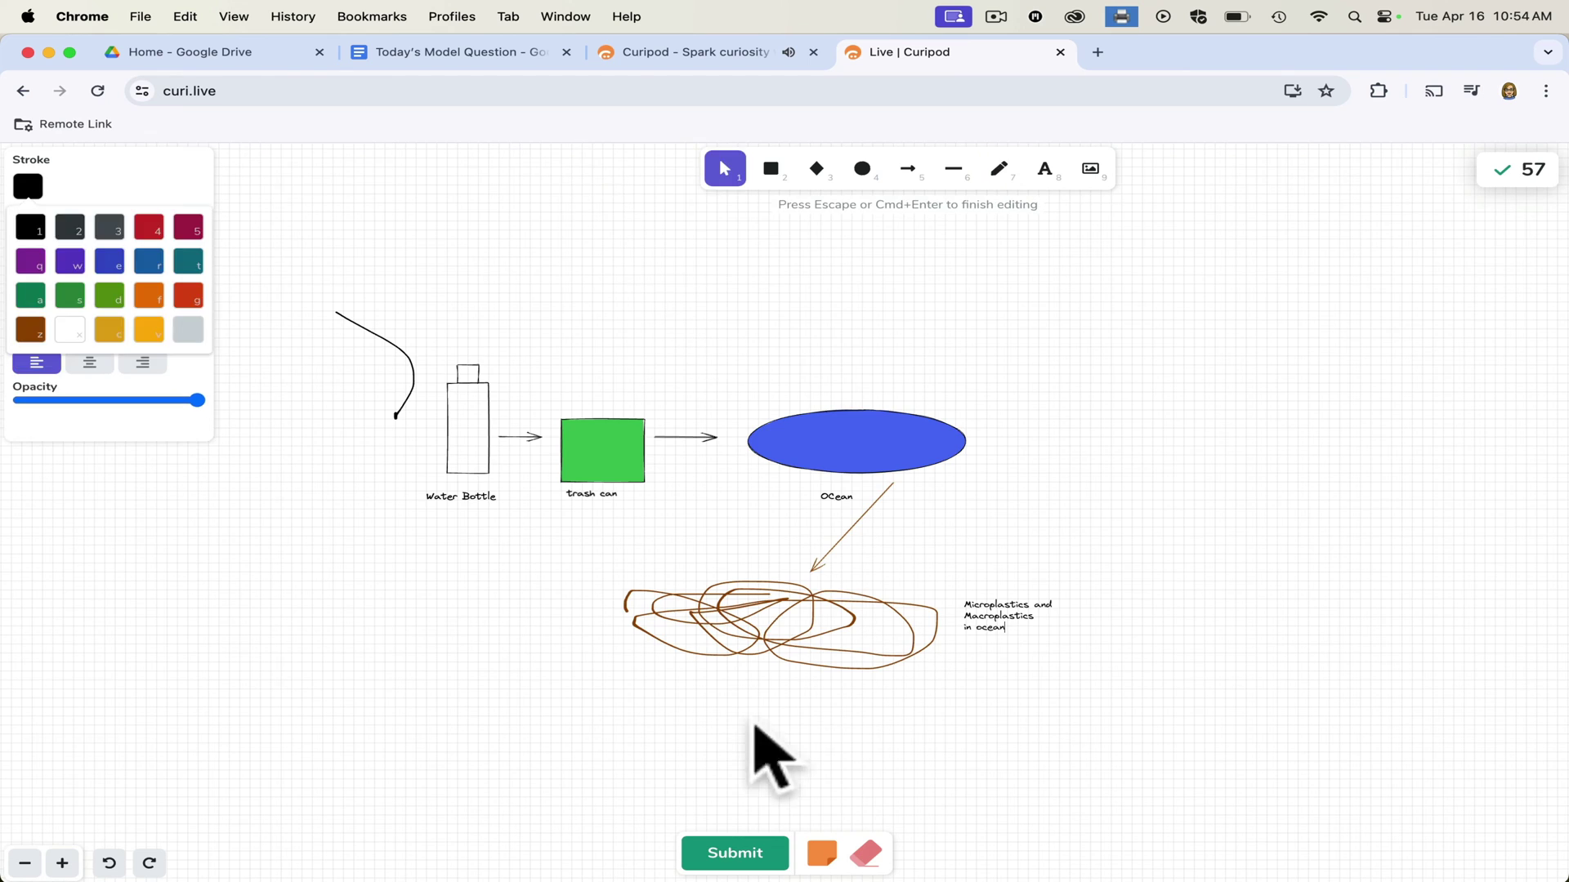
Step: Submit and confirm the finished drawing, then return to the presenter view showing 5 responses
key(1)
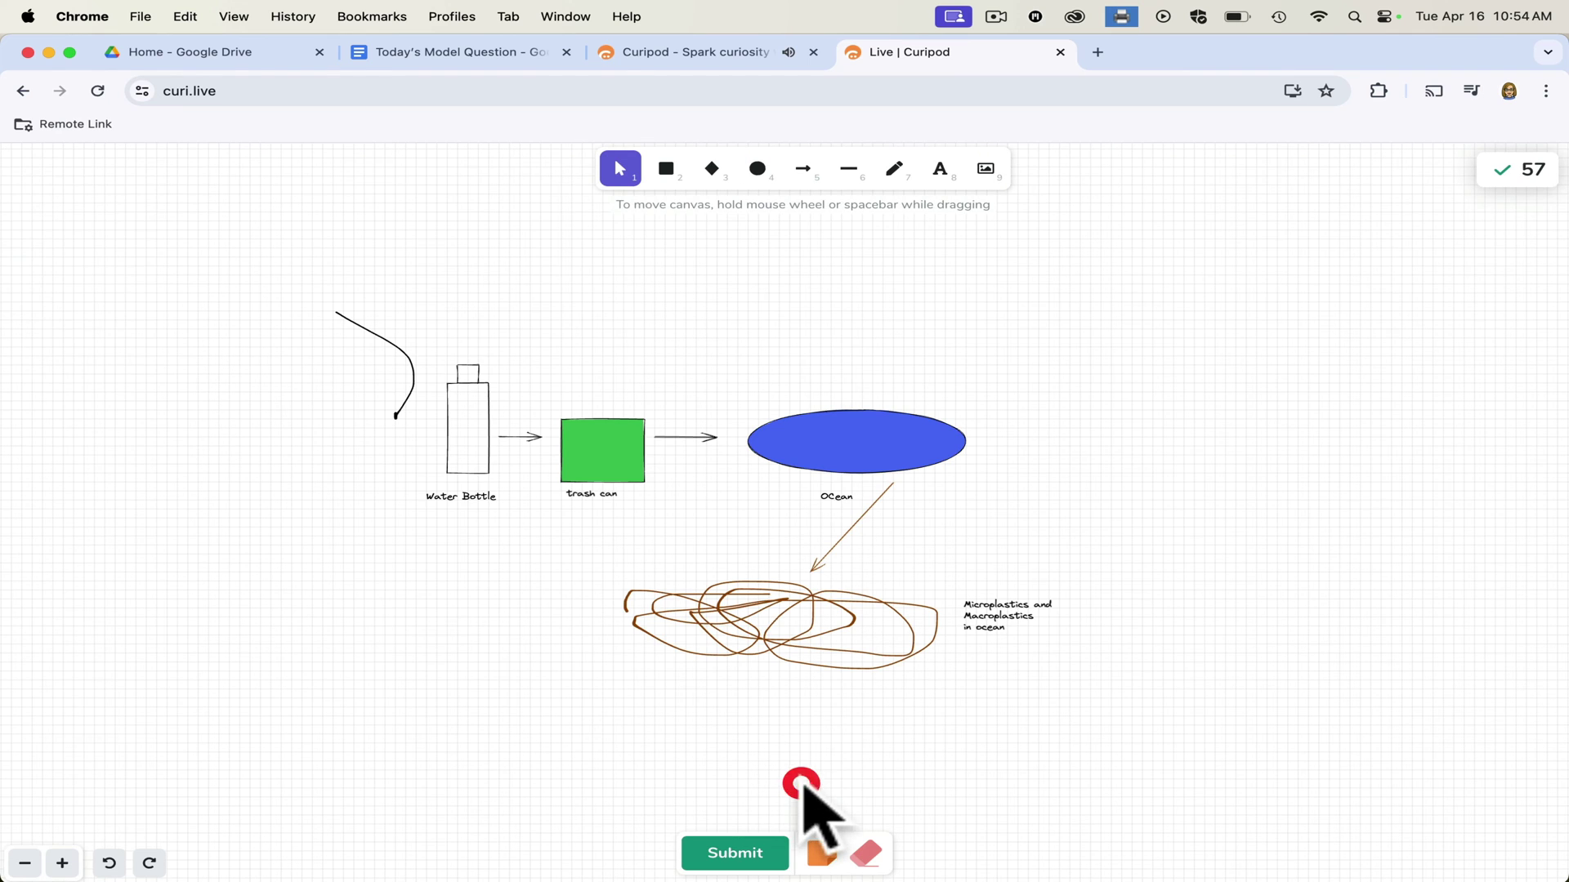
click(732, 853)
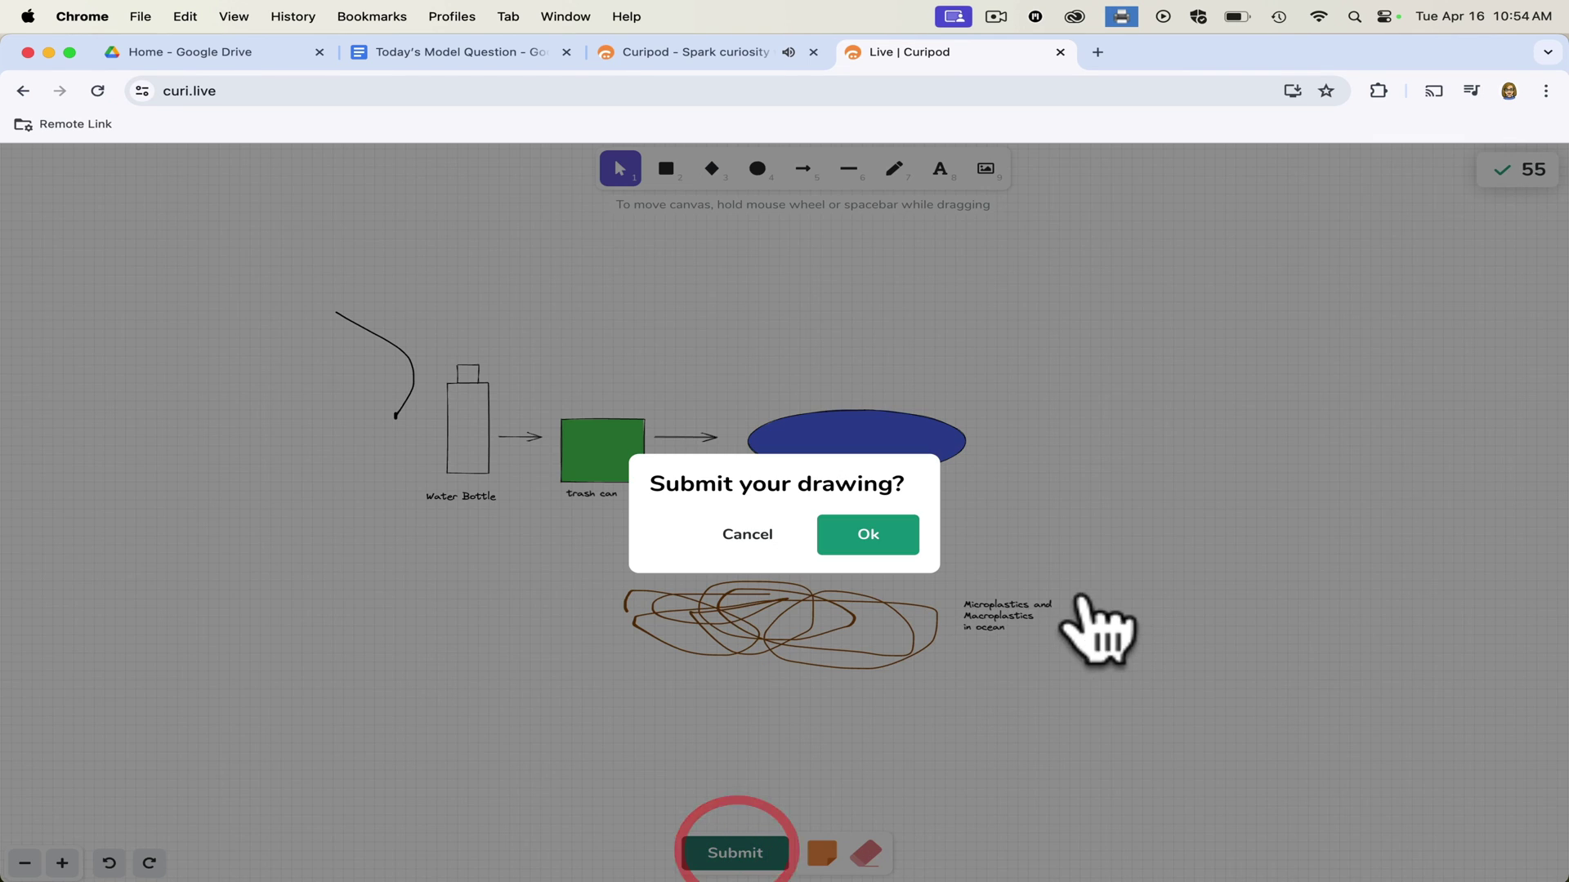
click(884, 536)
key(ctrl+shift+Tab)
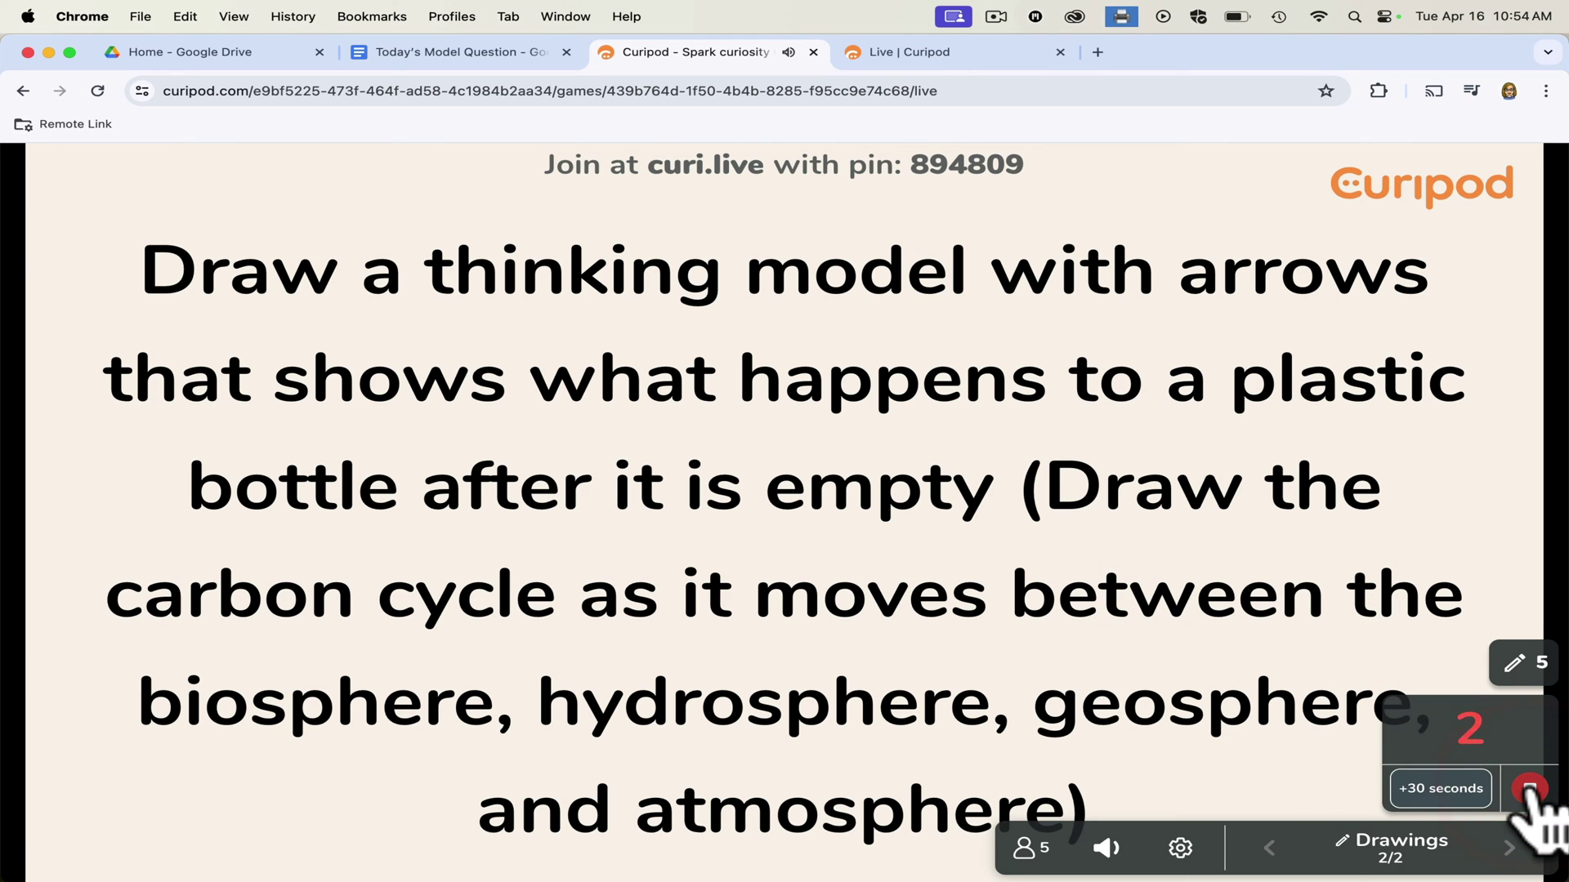
Step: End drawing time early, start the voting round, and switch to the participant view
click(1529, 789)
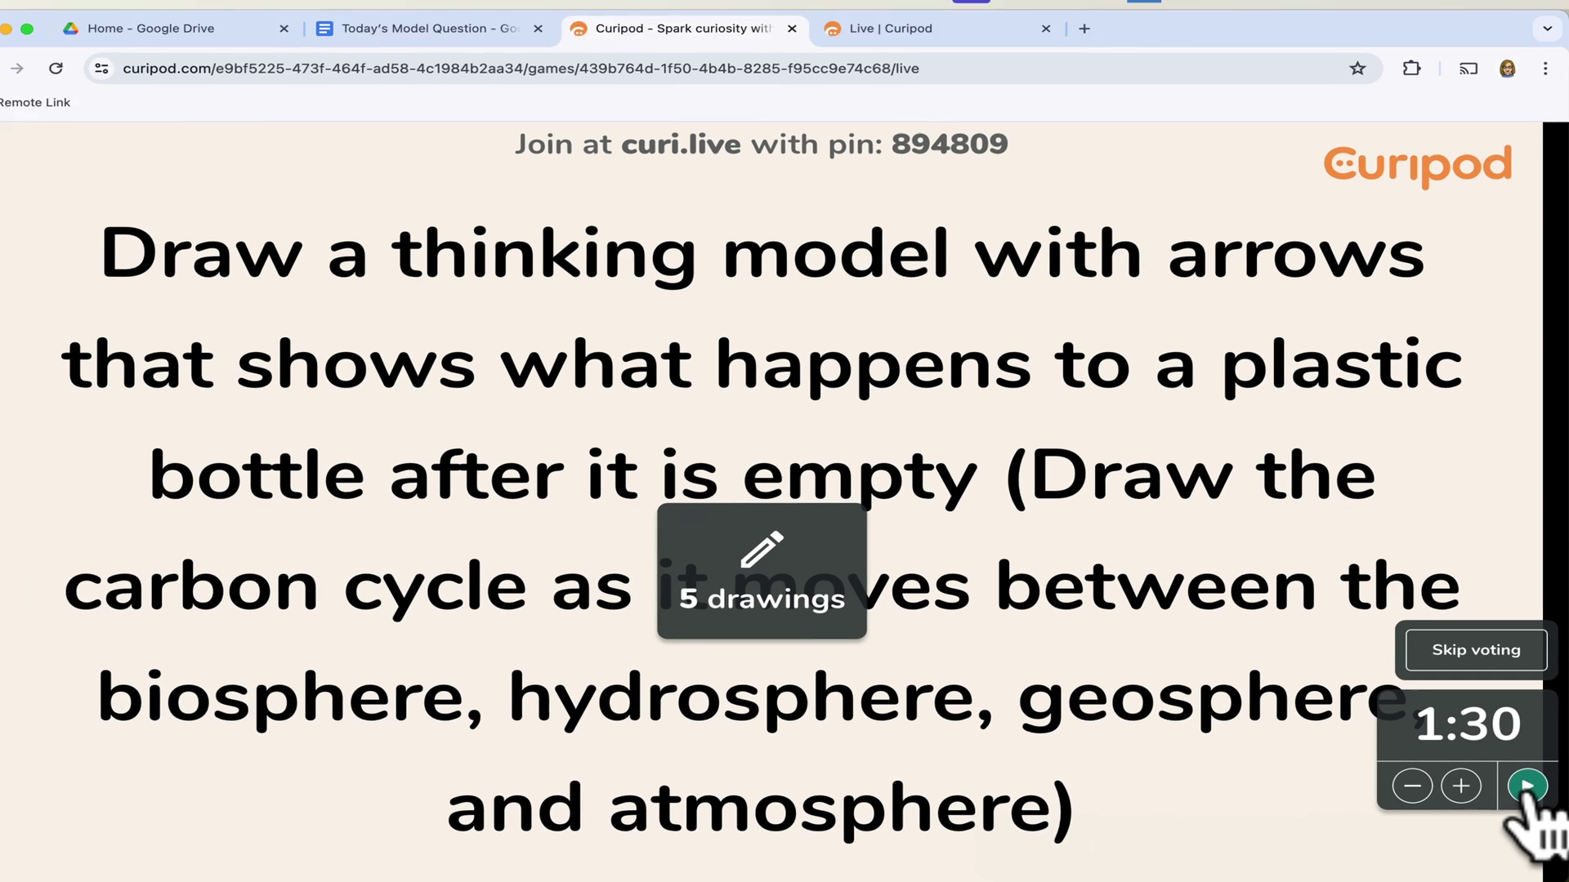
click(1528, 790)
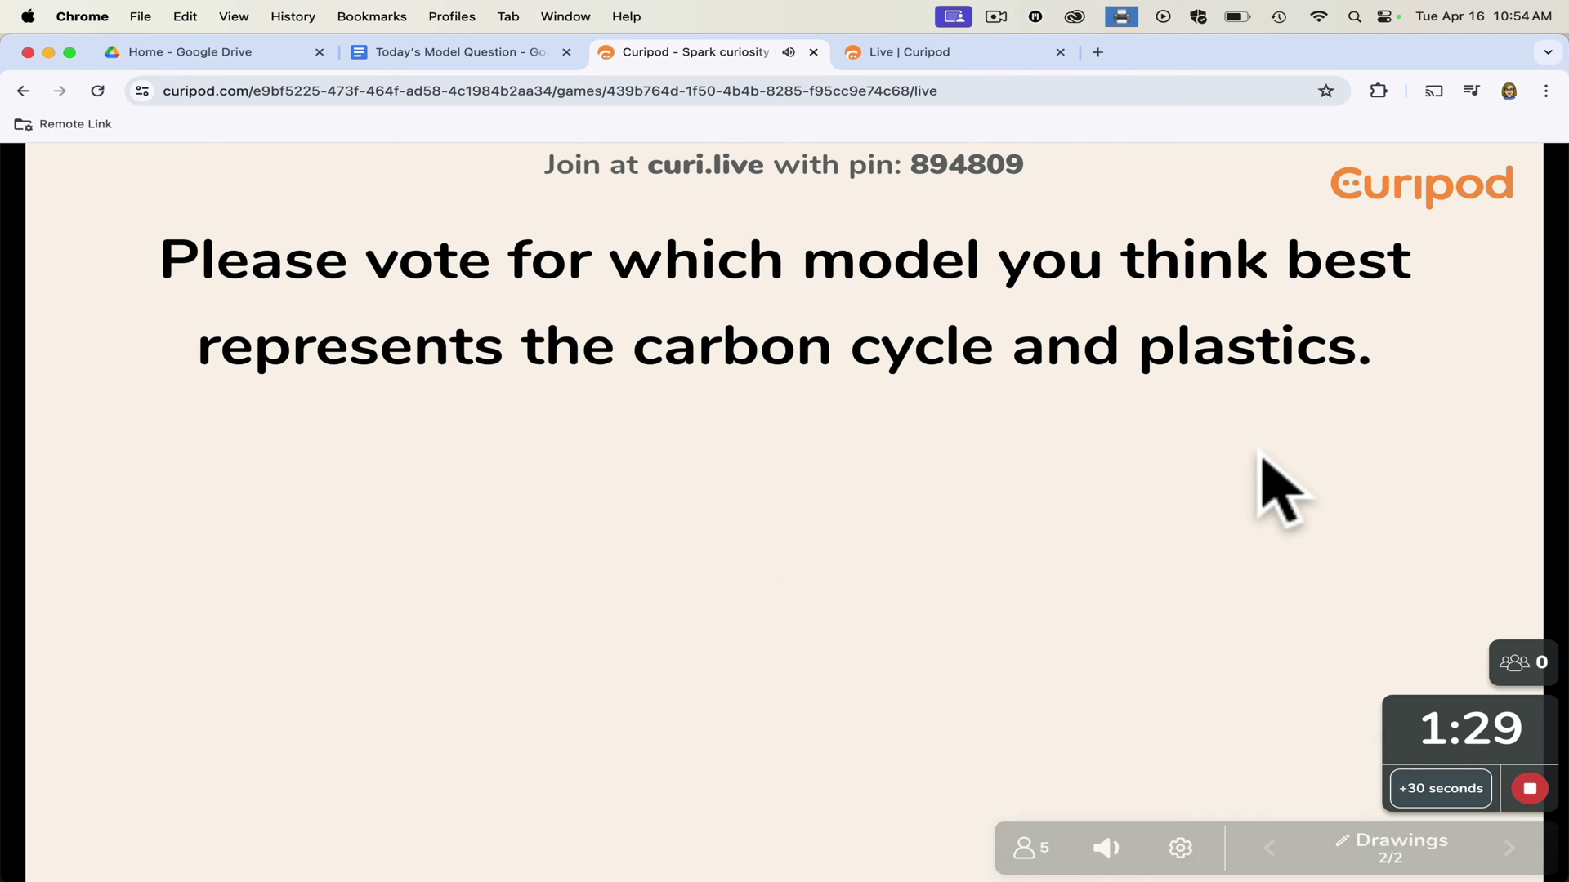
click(973, 52)
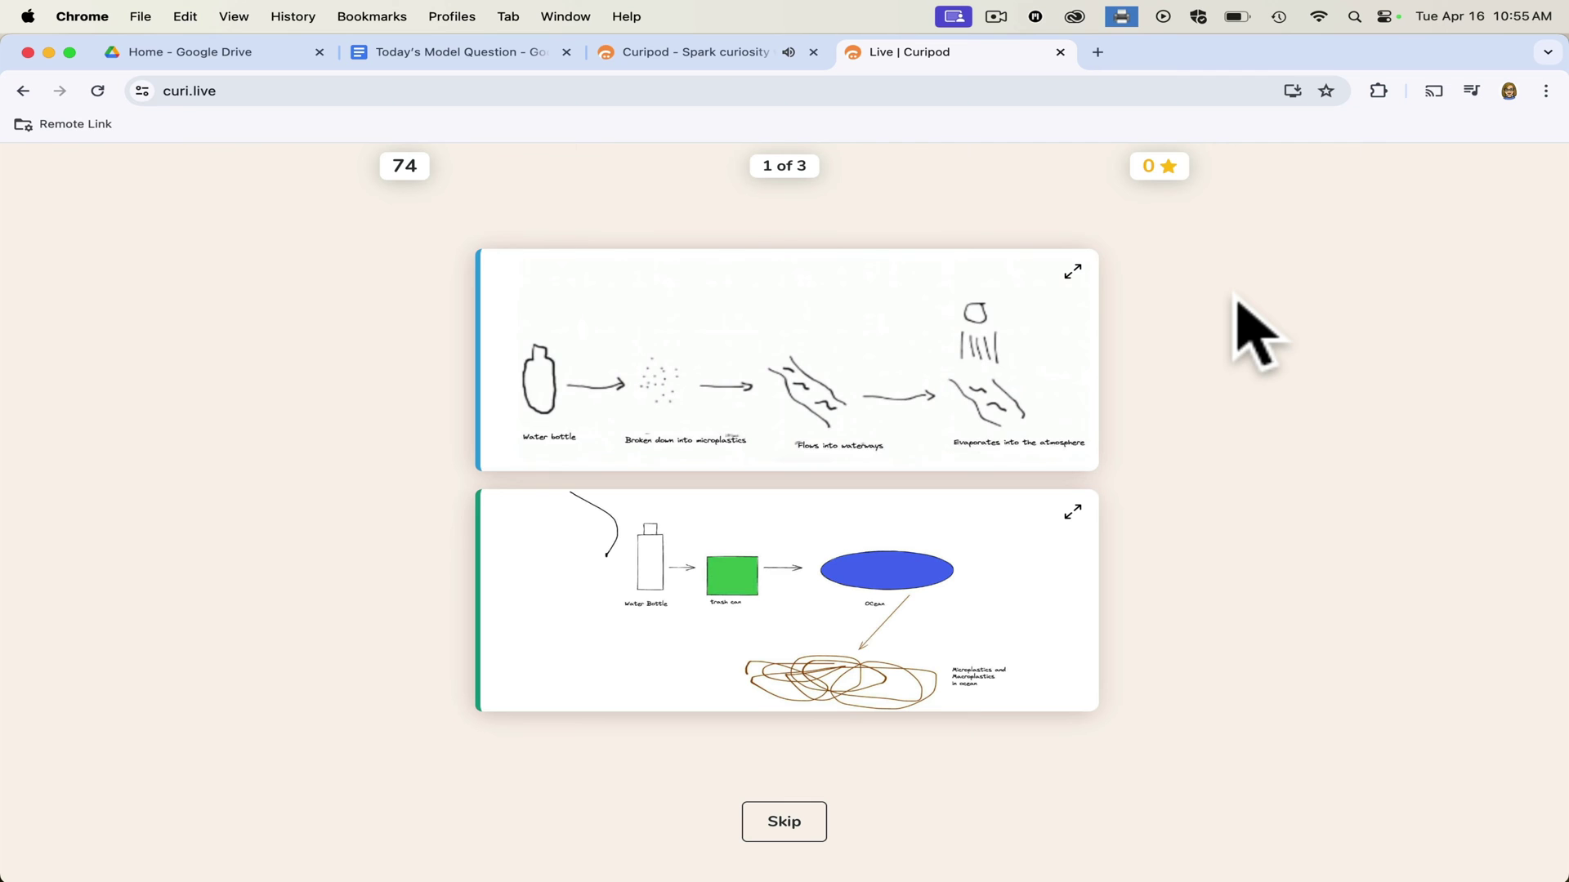
Step: Vote for bottle-to-atmosphere, fish, then bottle-to-atmosphere drawings, and view the presenter results
click(825, 317)
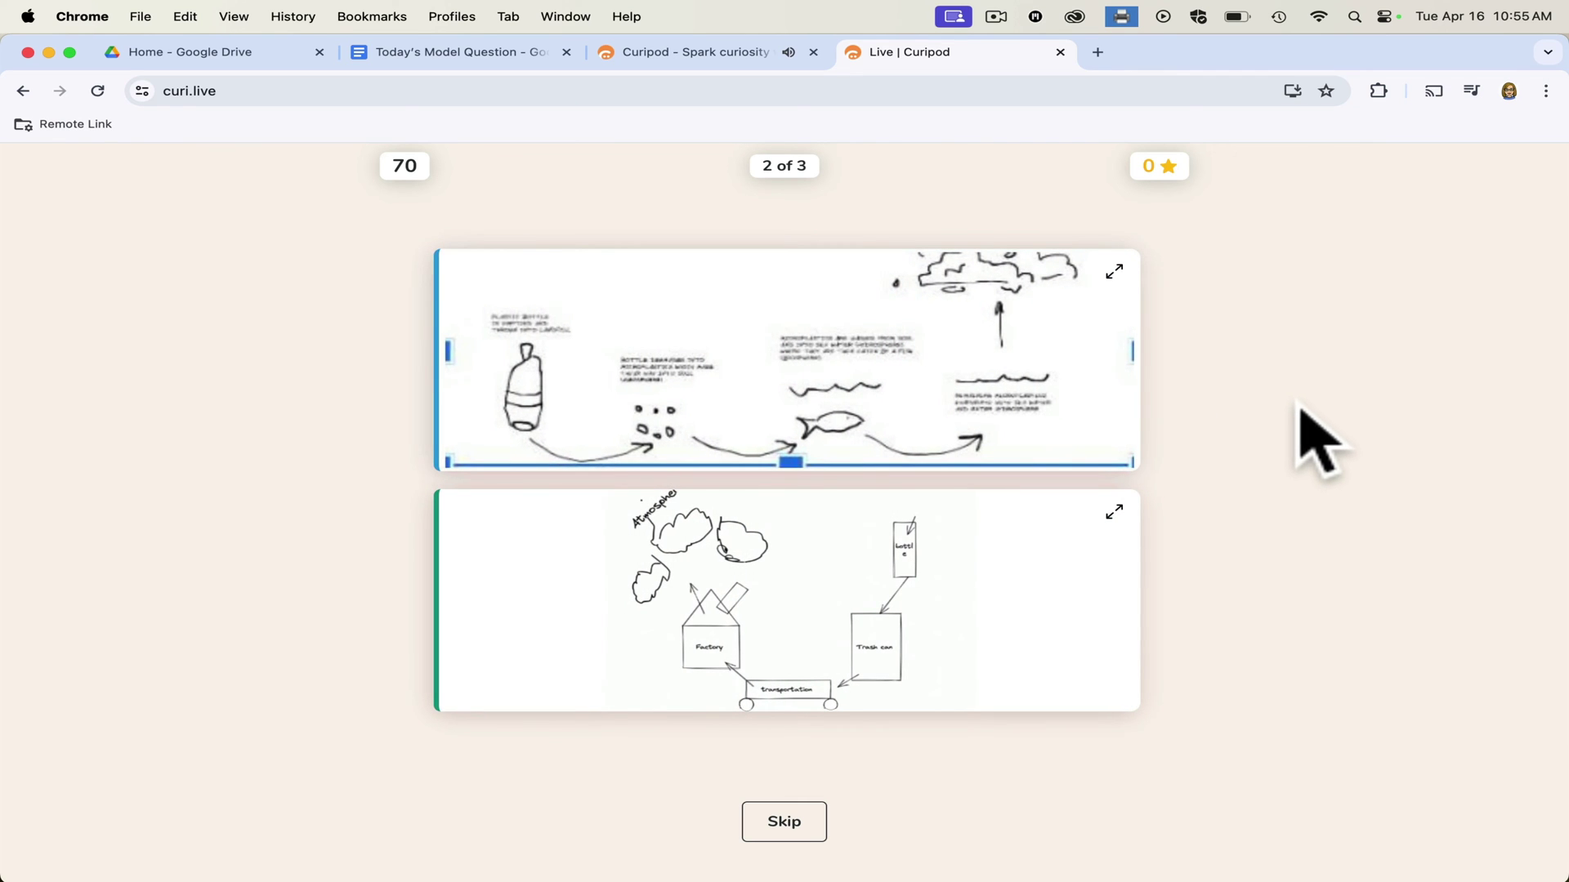
click(930, 380)
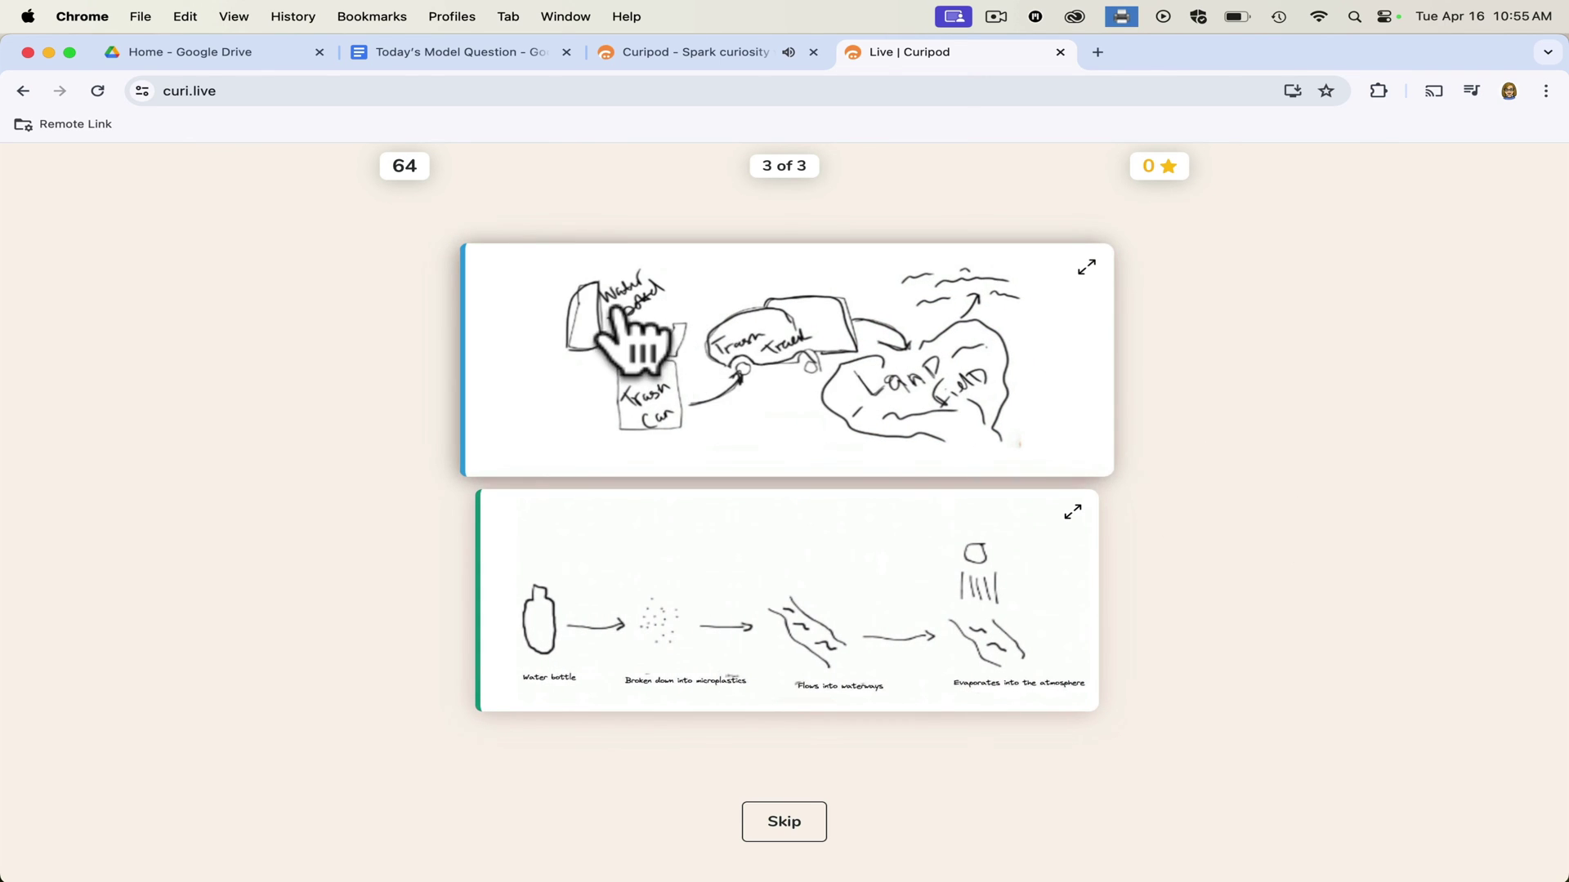
click(780, 572)
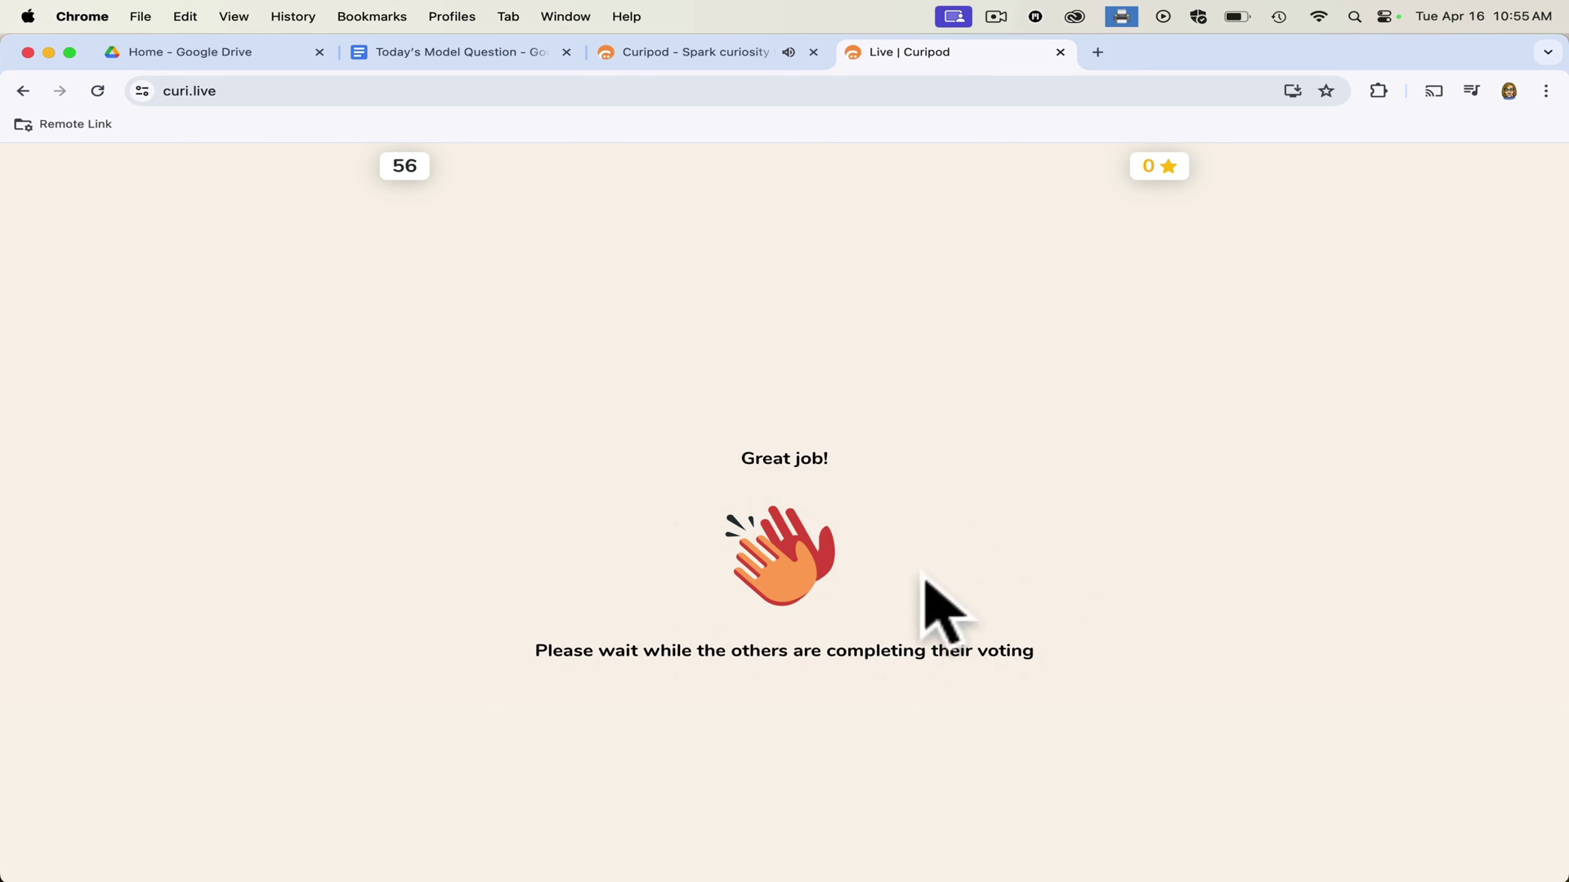
click(756, 57)
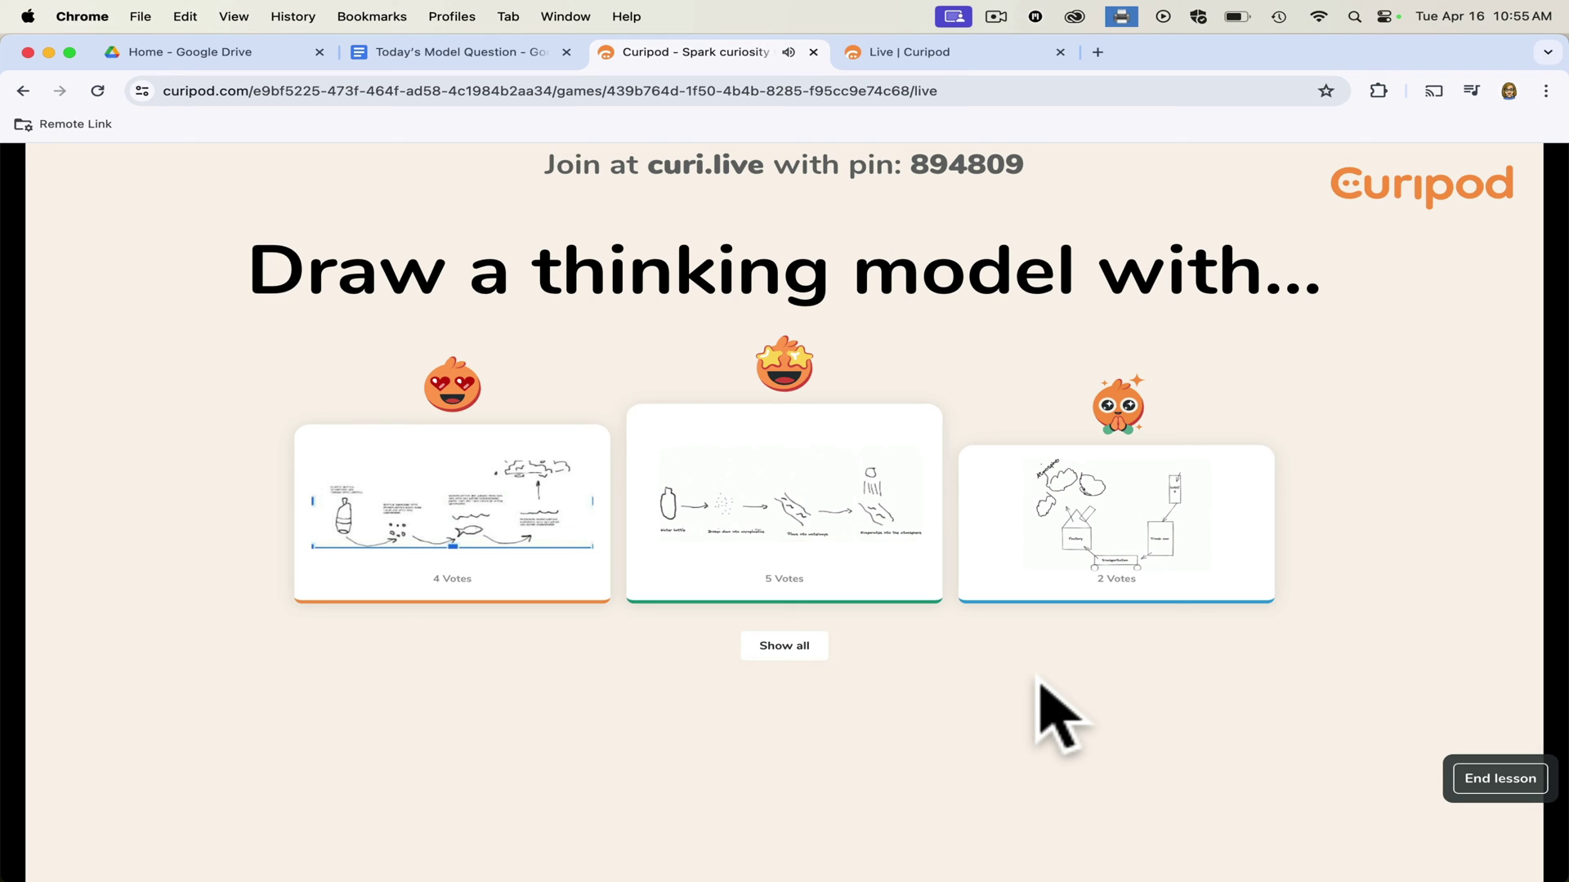
Step: Show the 5-vote drawing, then the 4-vote fish drawing full-screen, closing each afterwards
click(790, 578)
click(789, 572)
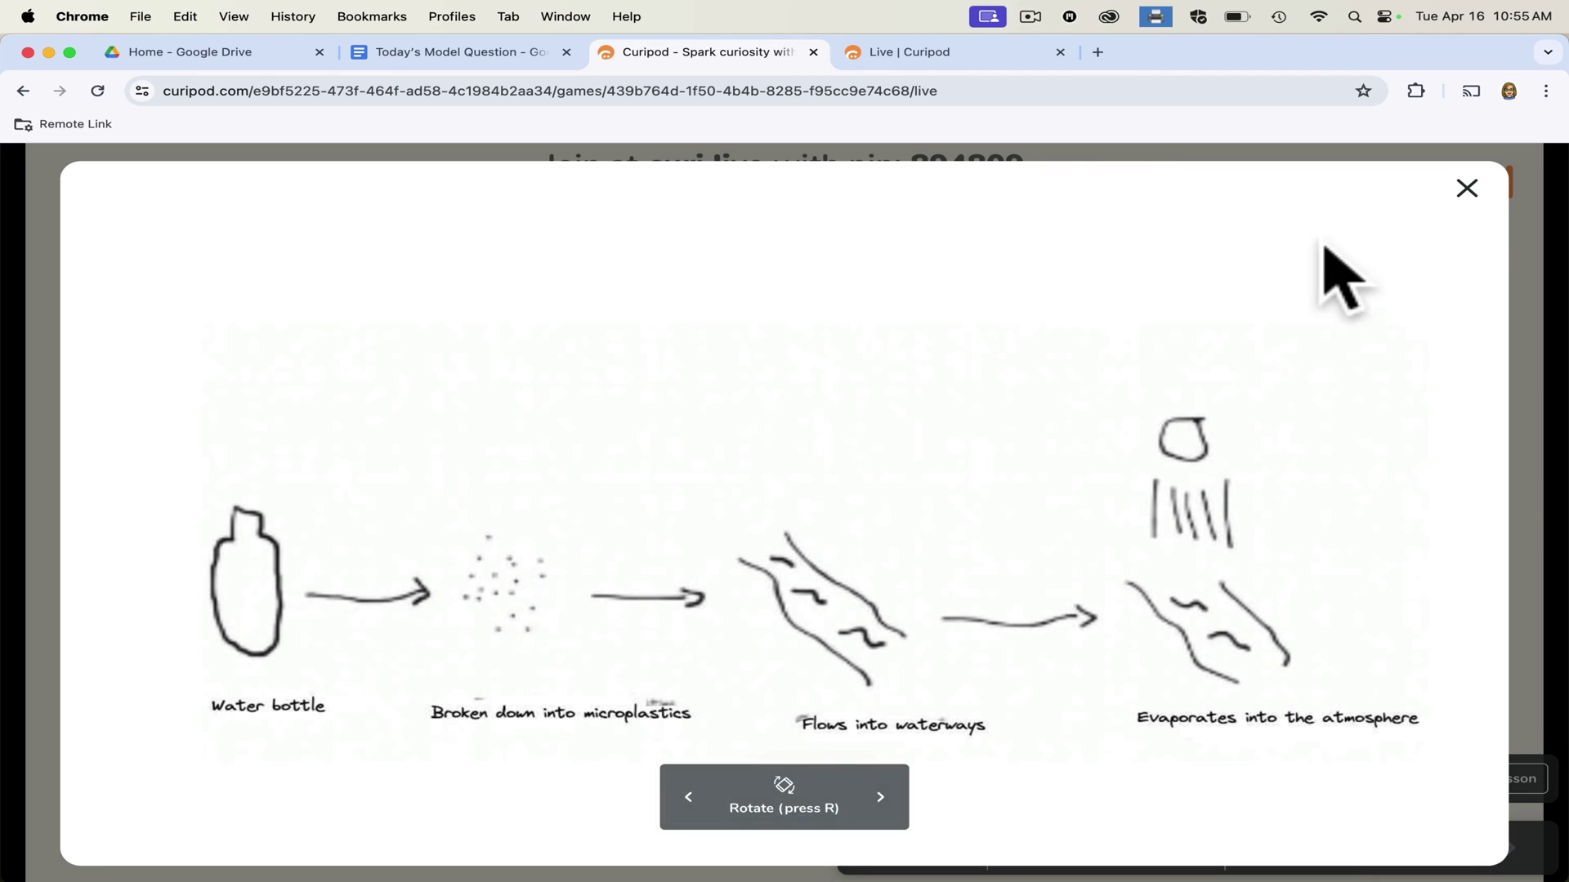
click(1467, 188)
click(472, 491)
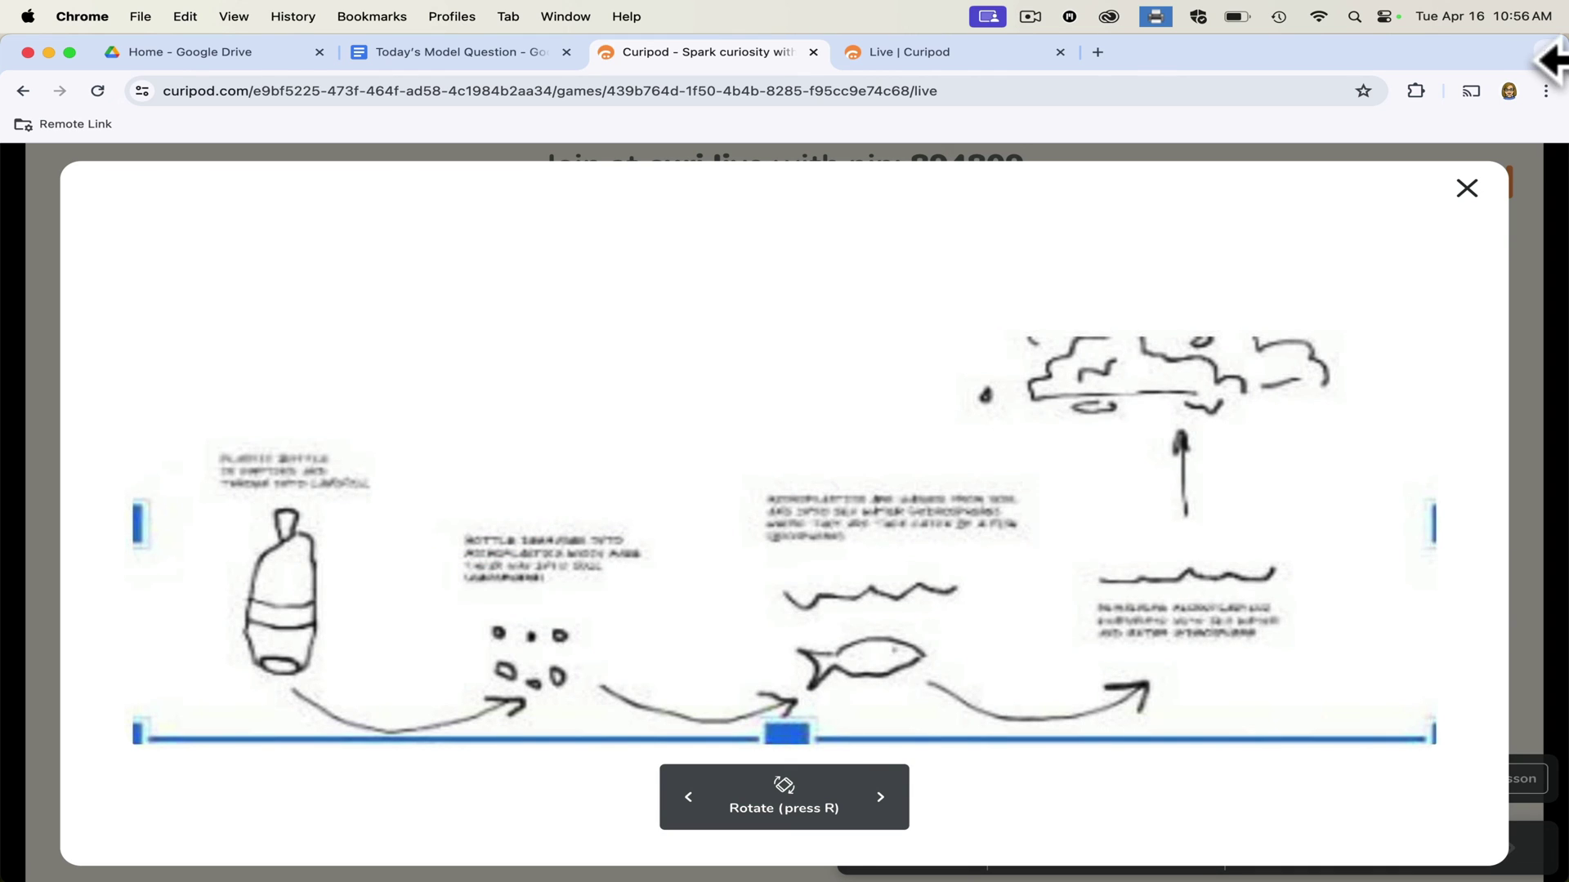
click(1467, 189)
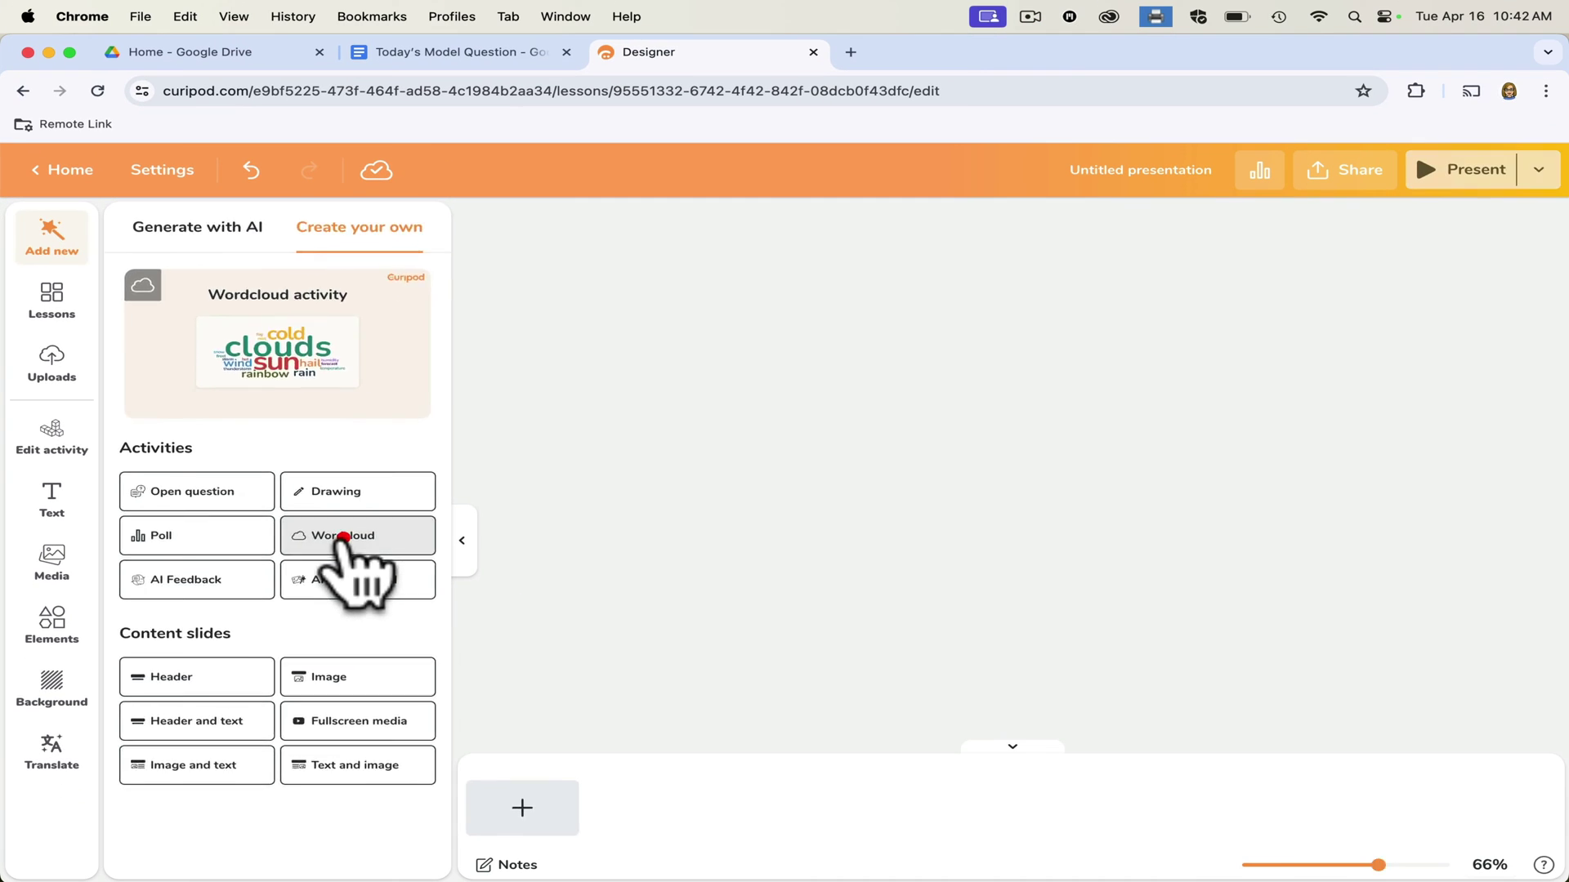
Step: Add a Wordcloud slide titled 'What comes to mind when you think of plastics? How have you used plastics today?'
click(523, 619)
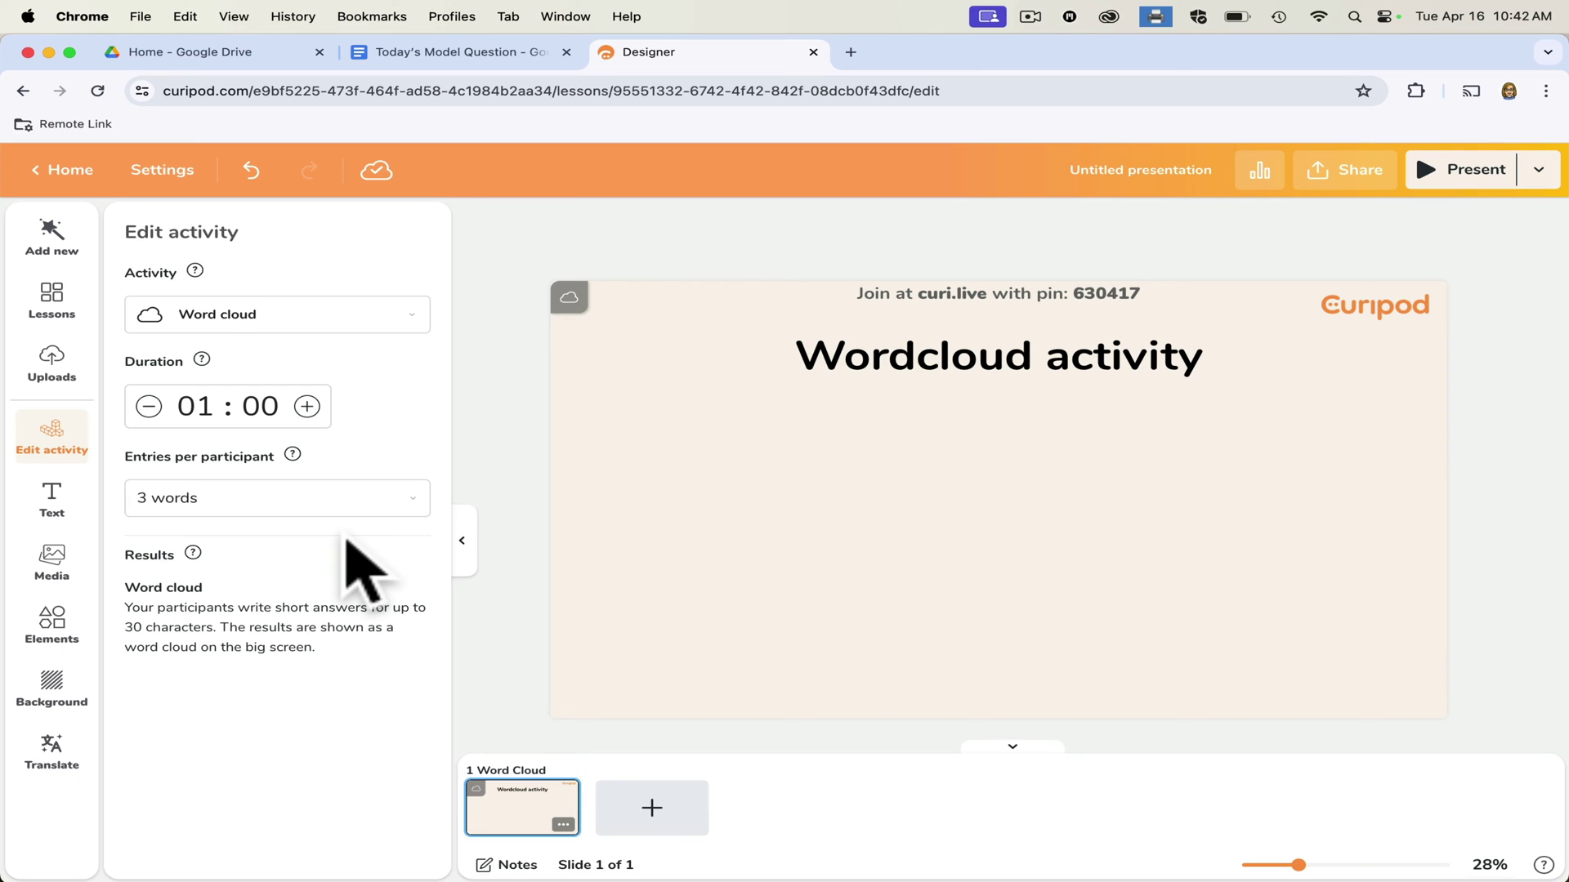
double_click(880, 362)
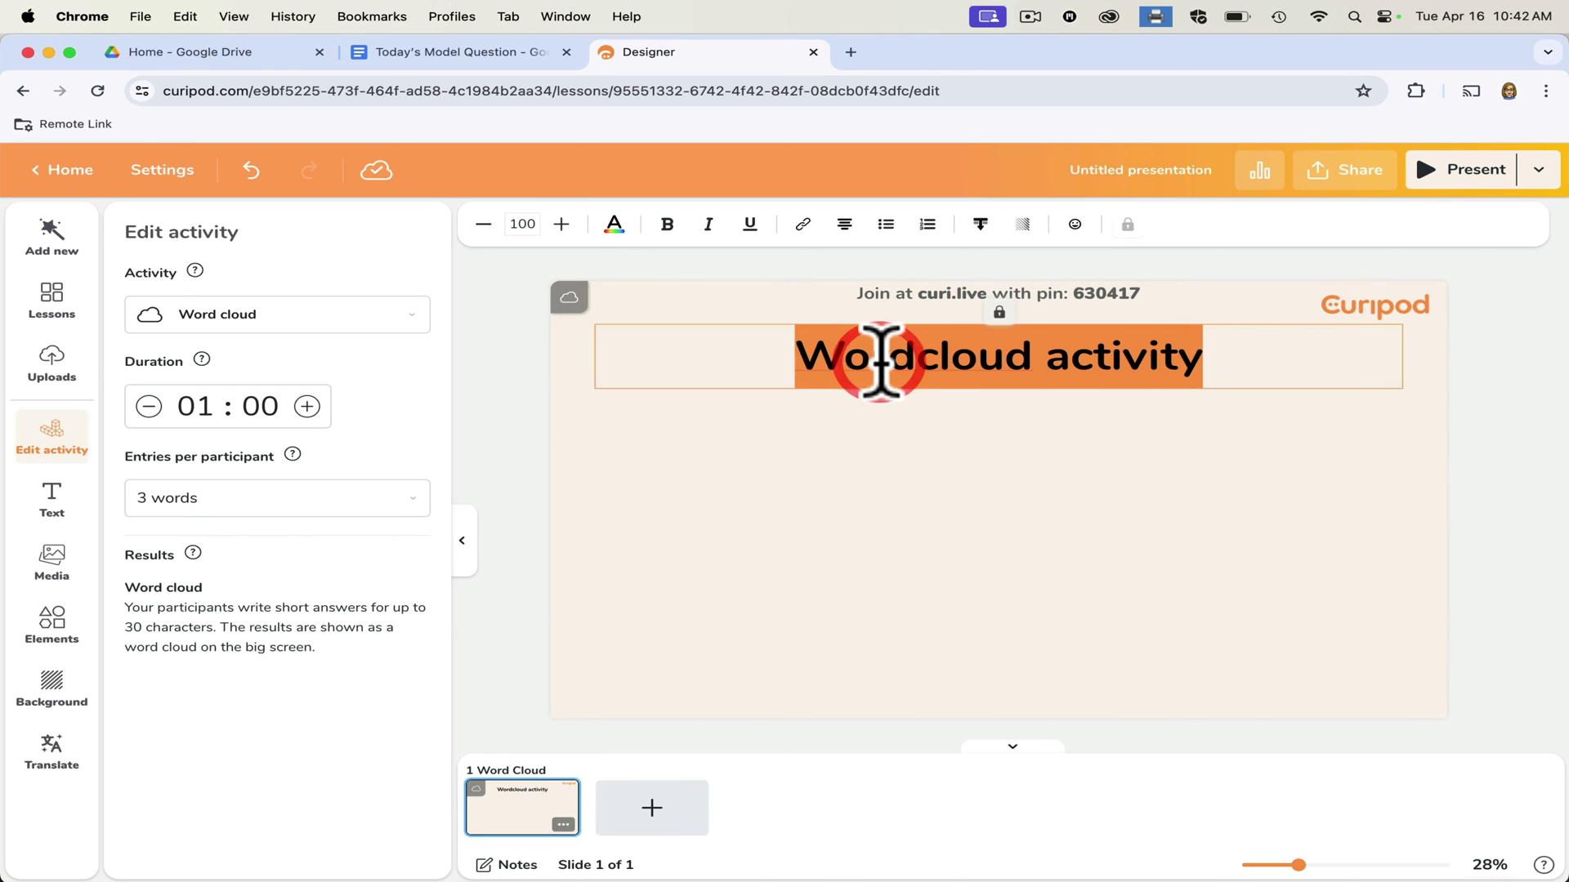
text(What come)
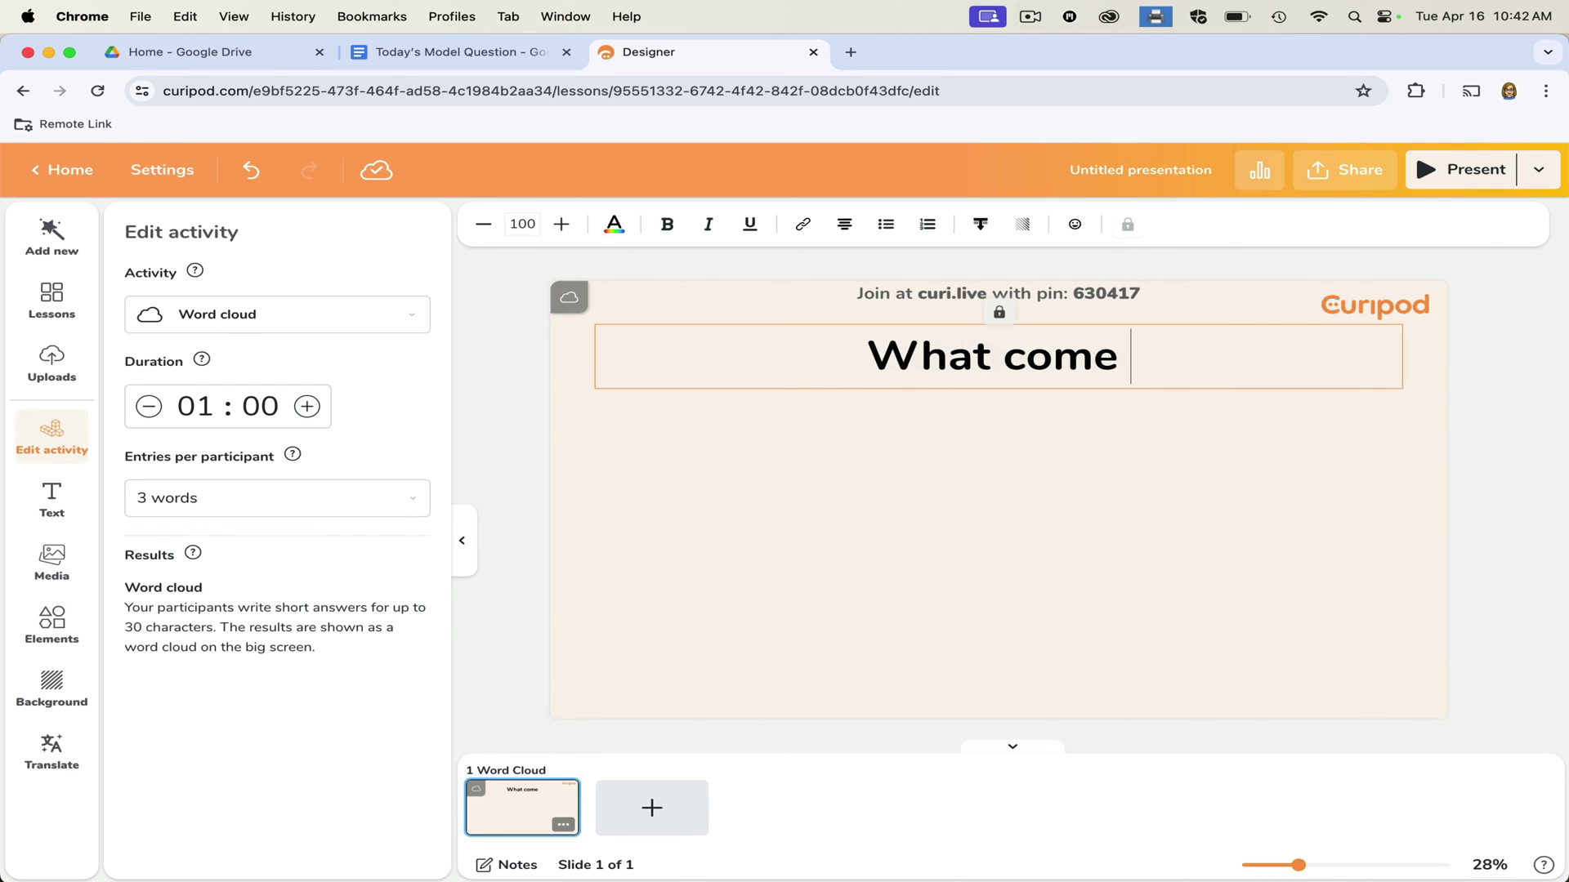
key(BackSpace)
text(s to mind e)
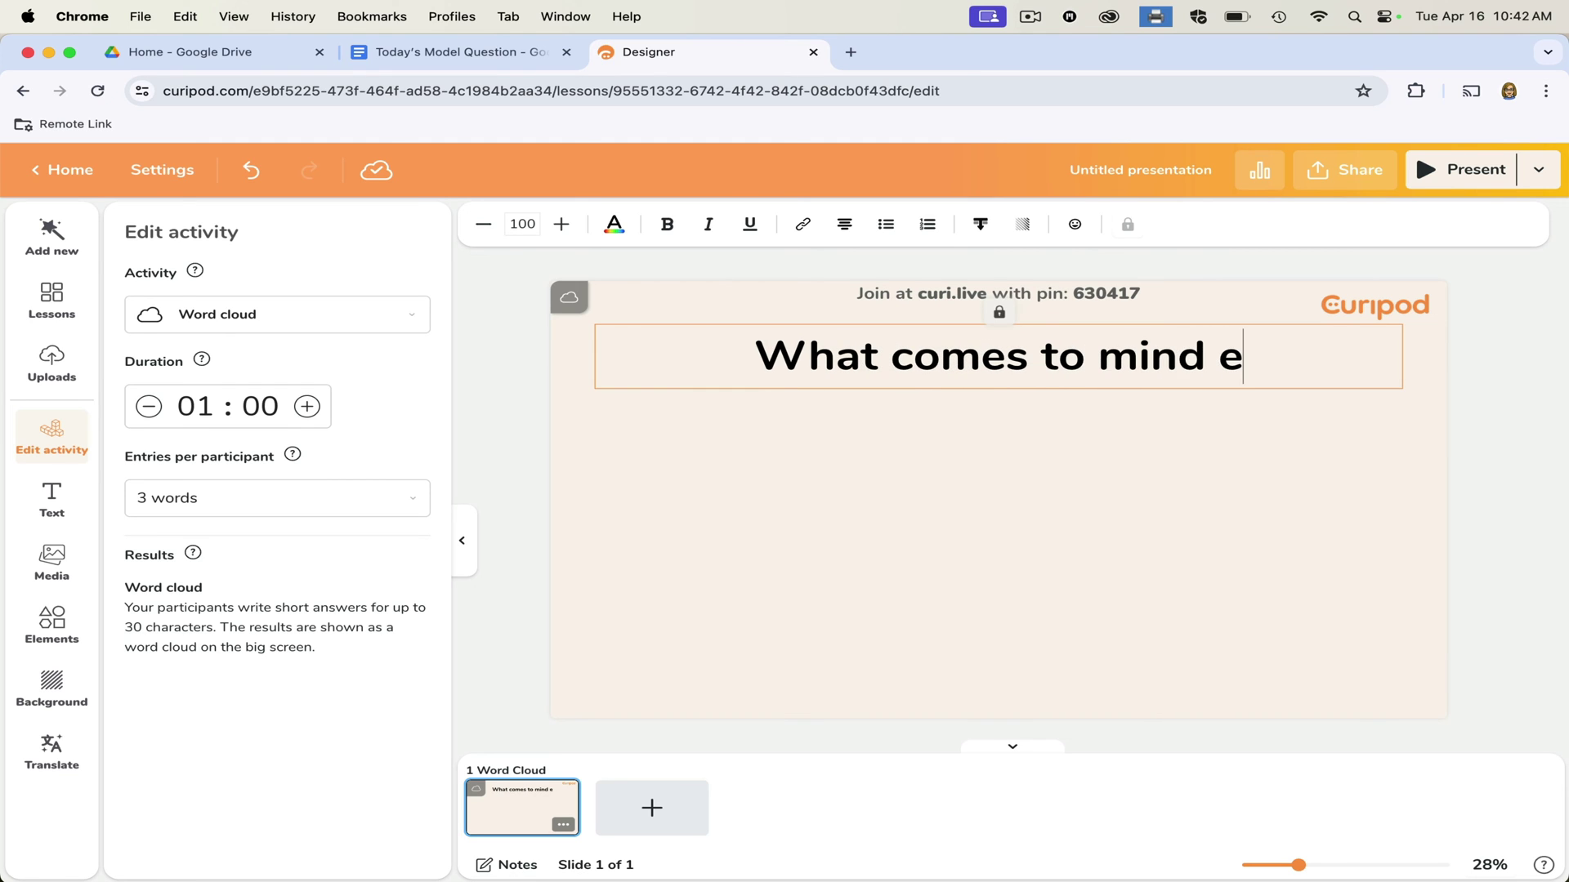
key(BackSpace)
text(when you )
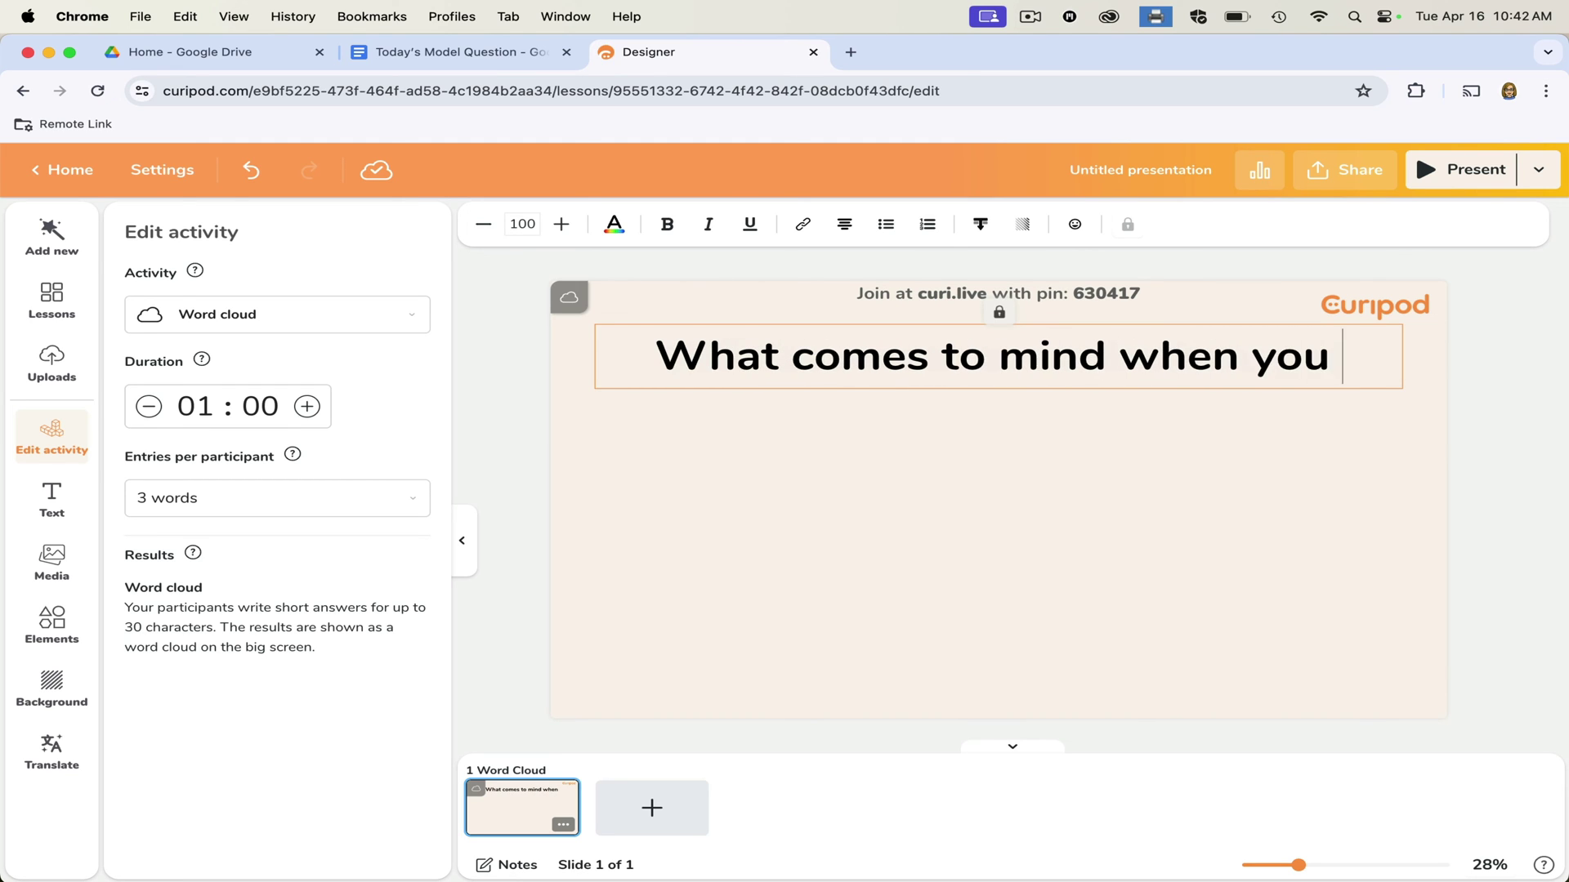
text(thin of pla)
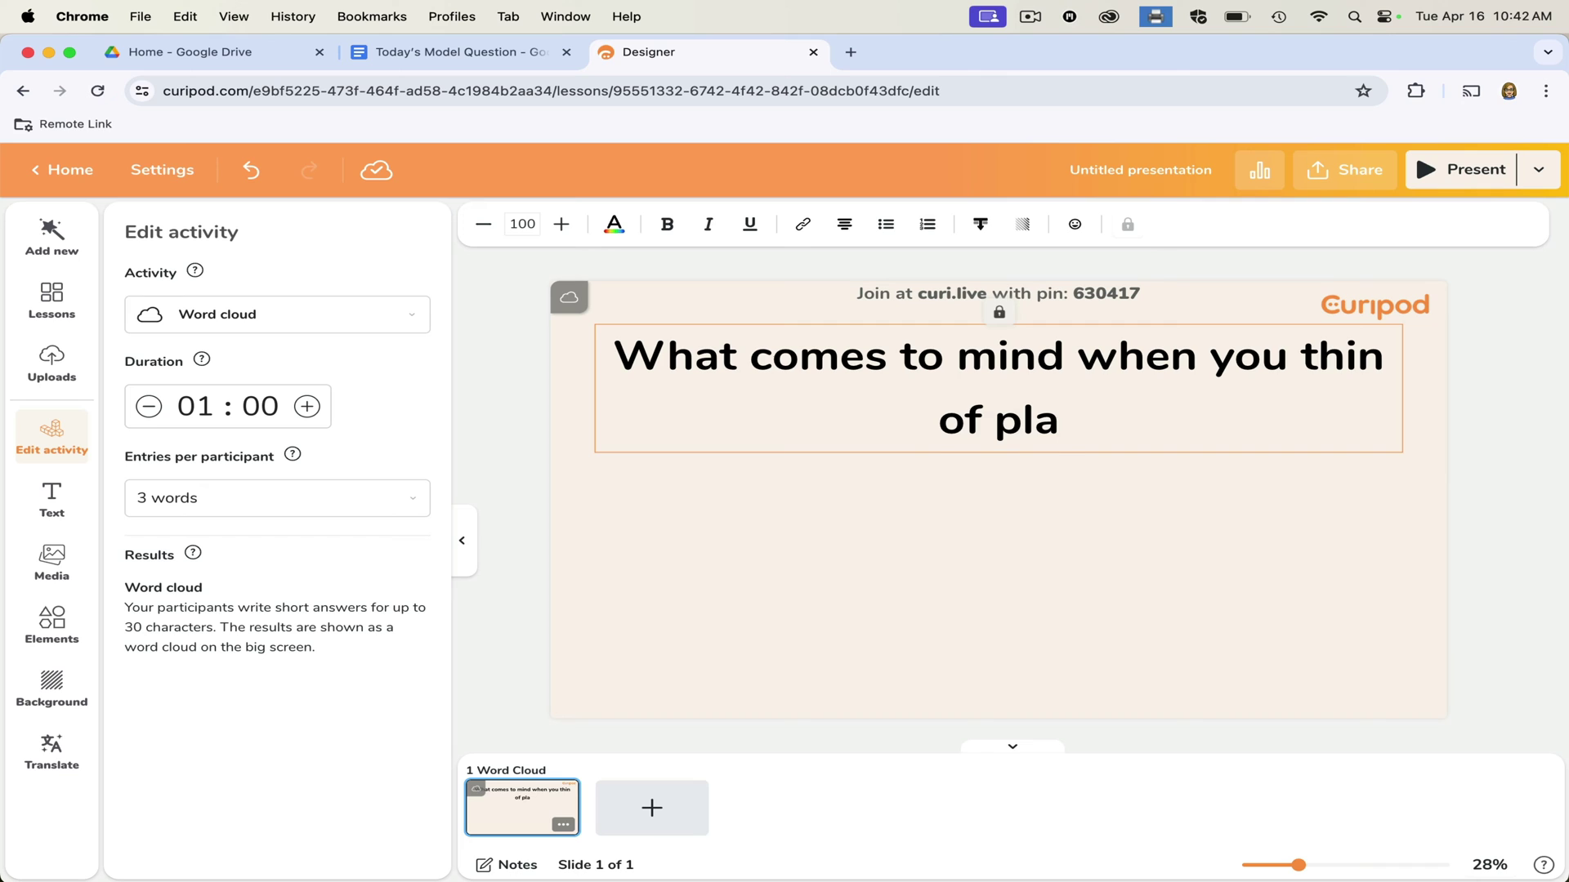
text(stics)
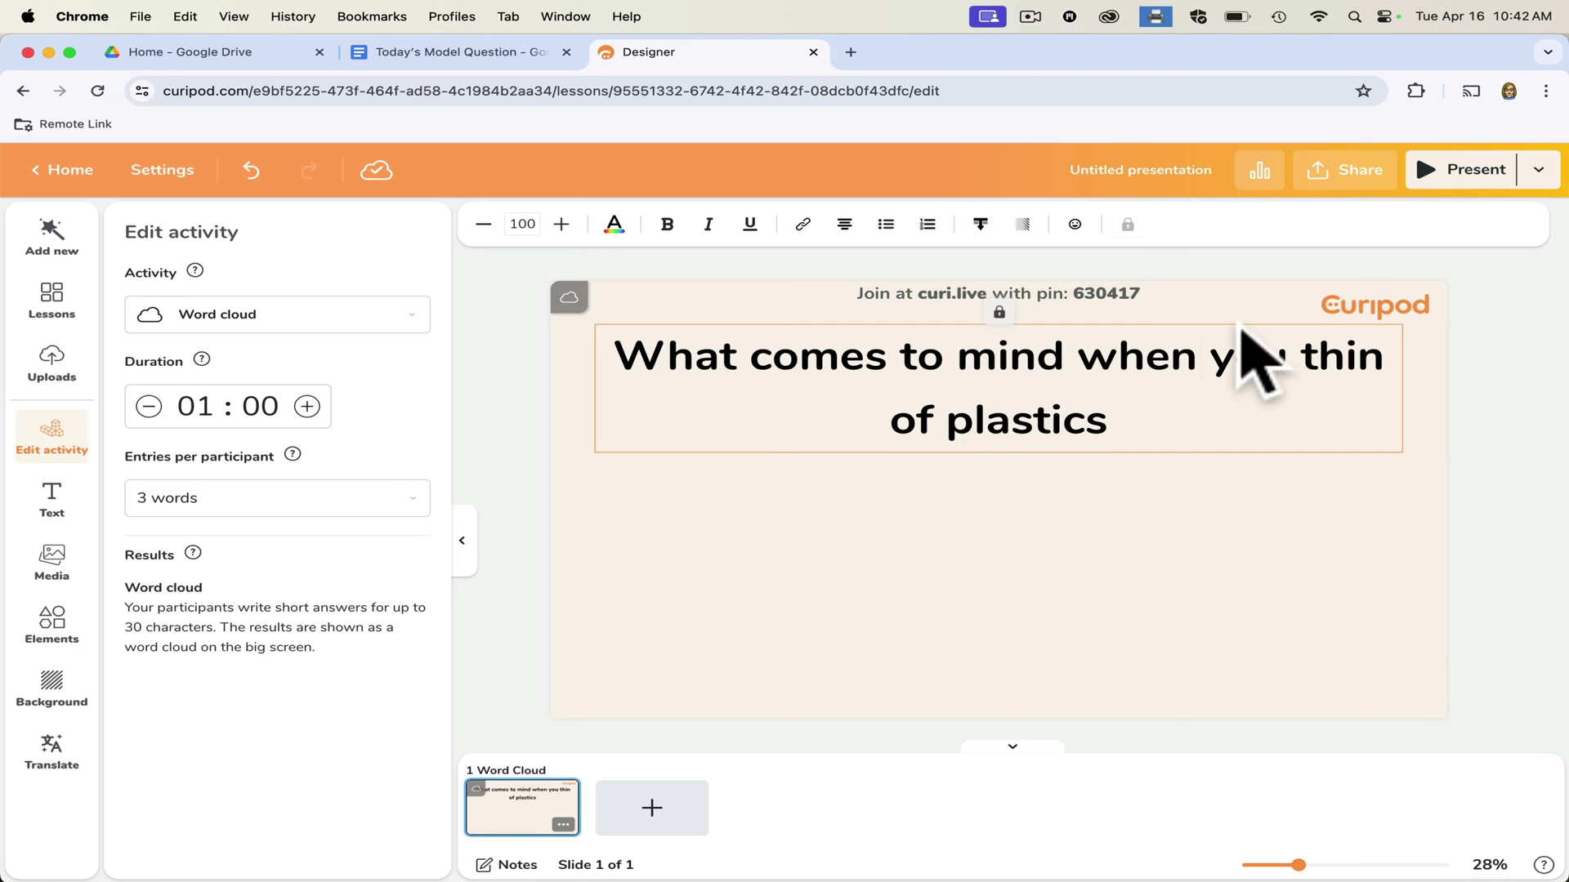
click(1380, 359)
text(k)
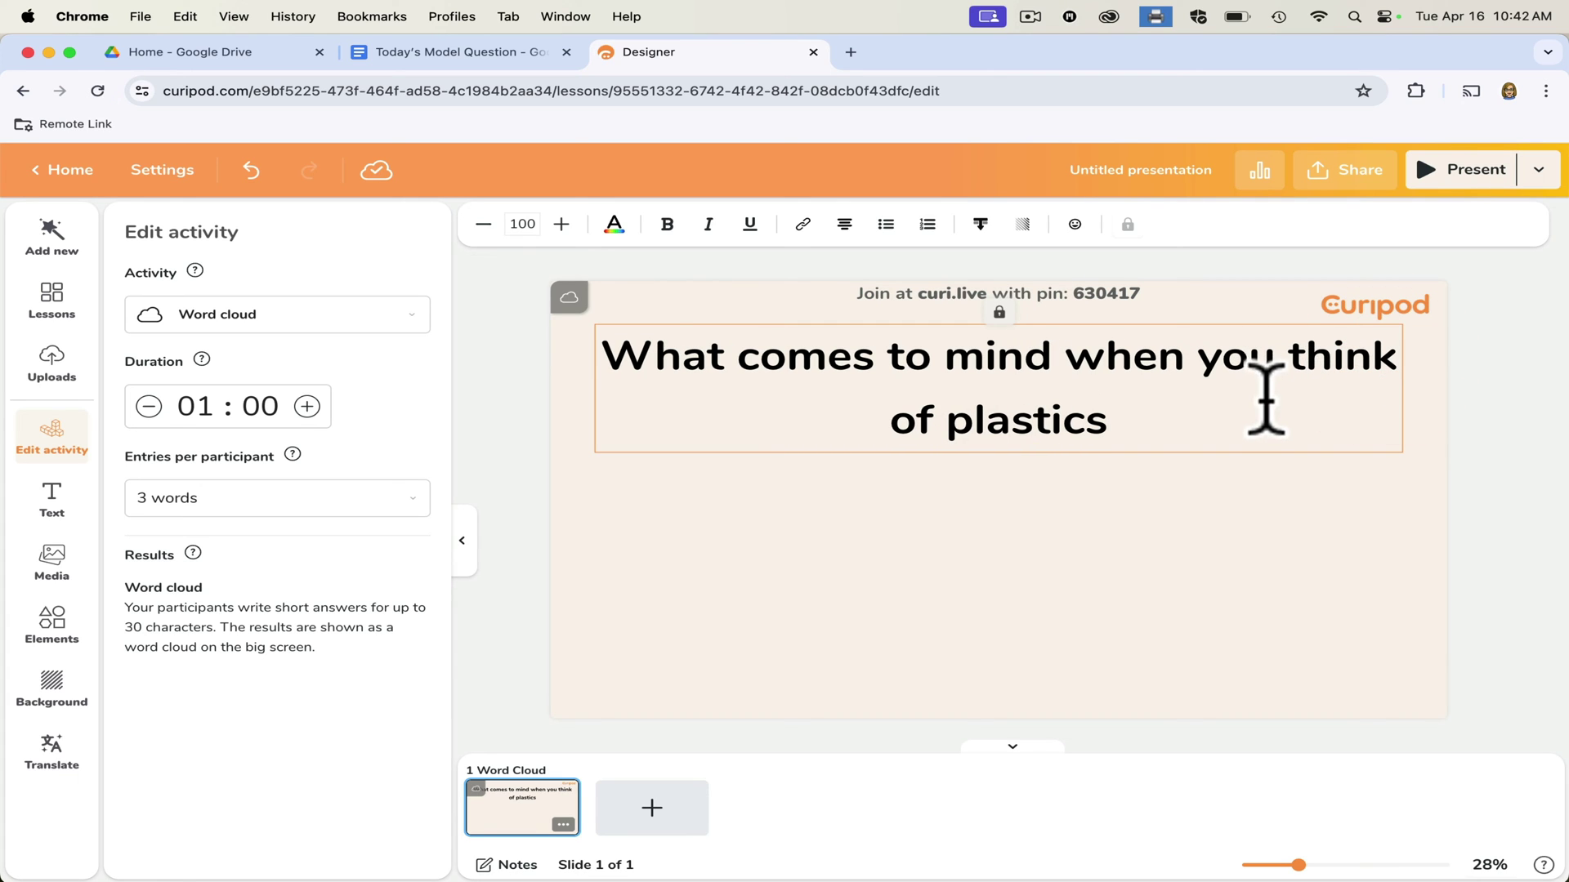
click(1243, 409)
text(? How )
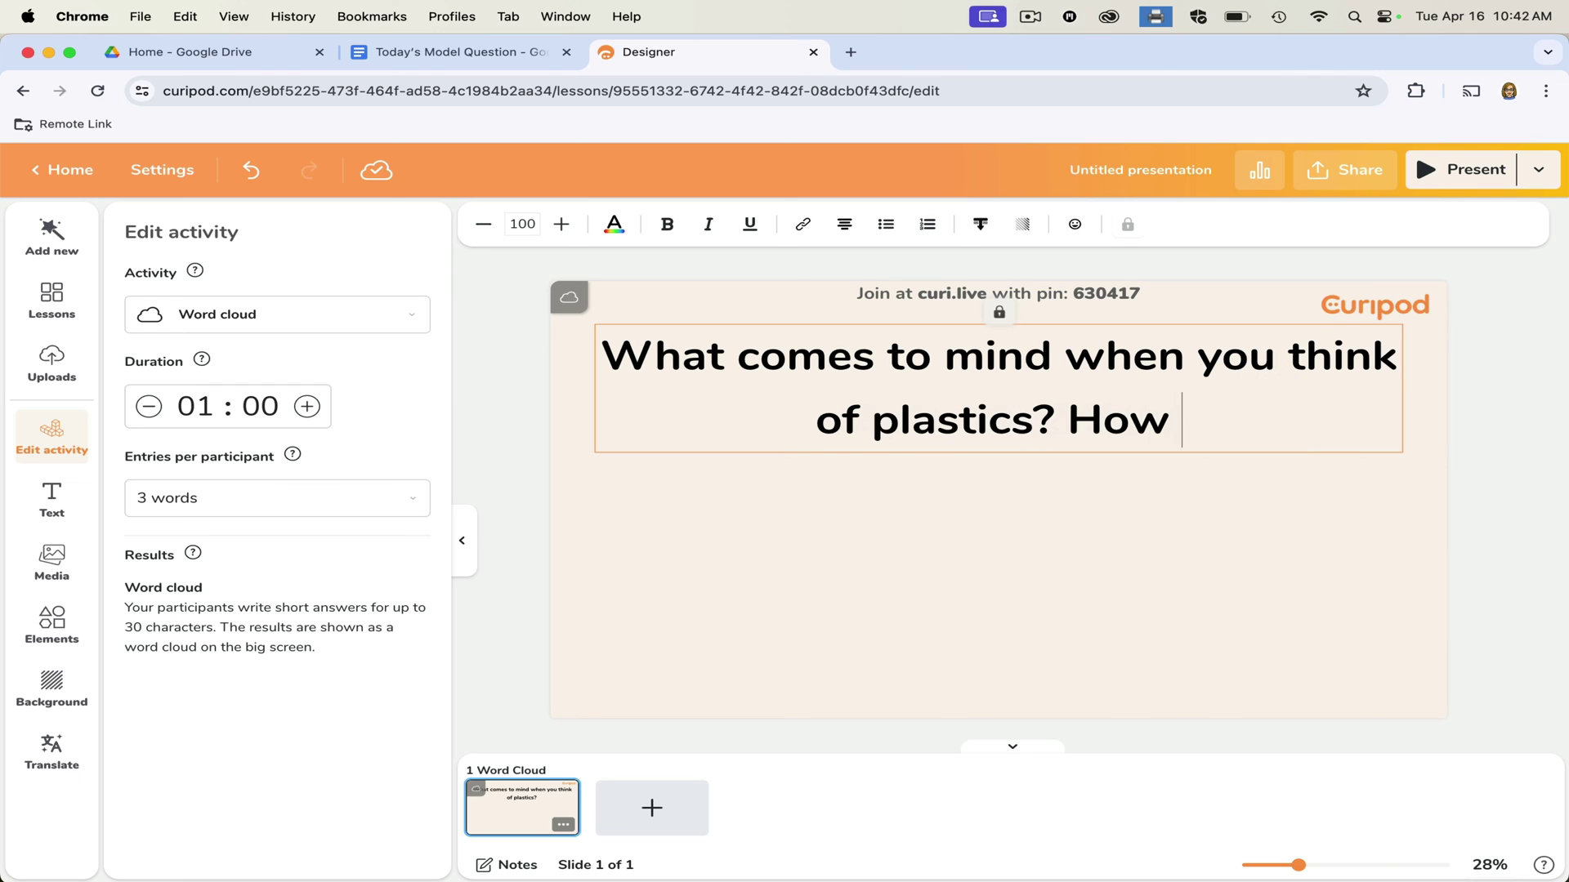
text(have you u)
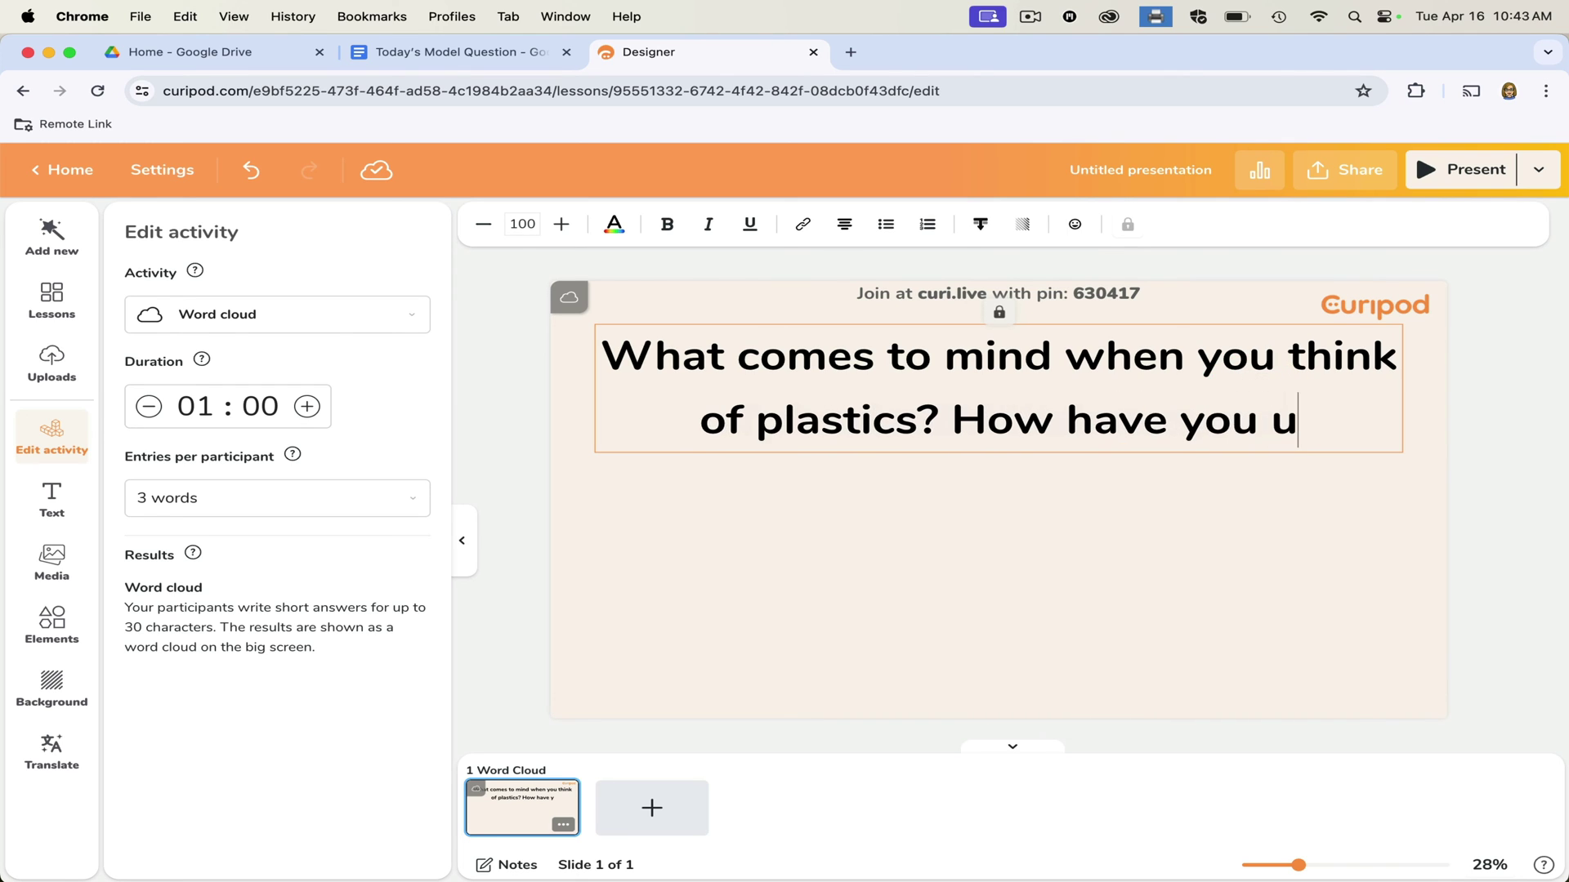
text(sed plastics today?)
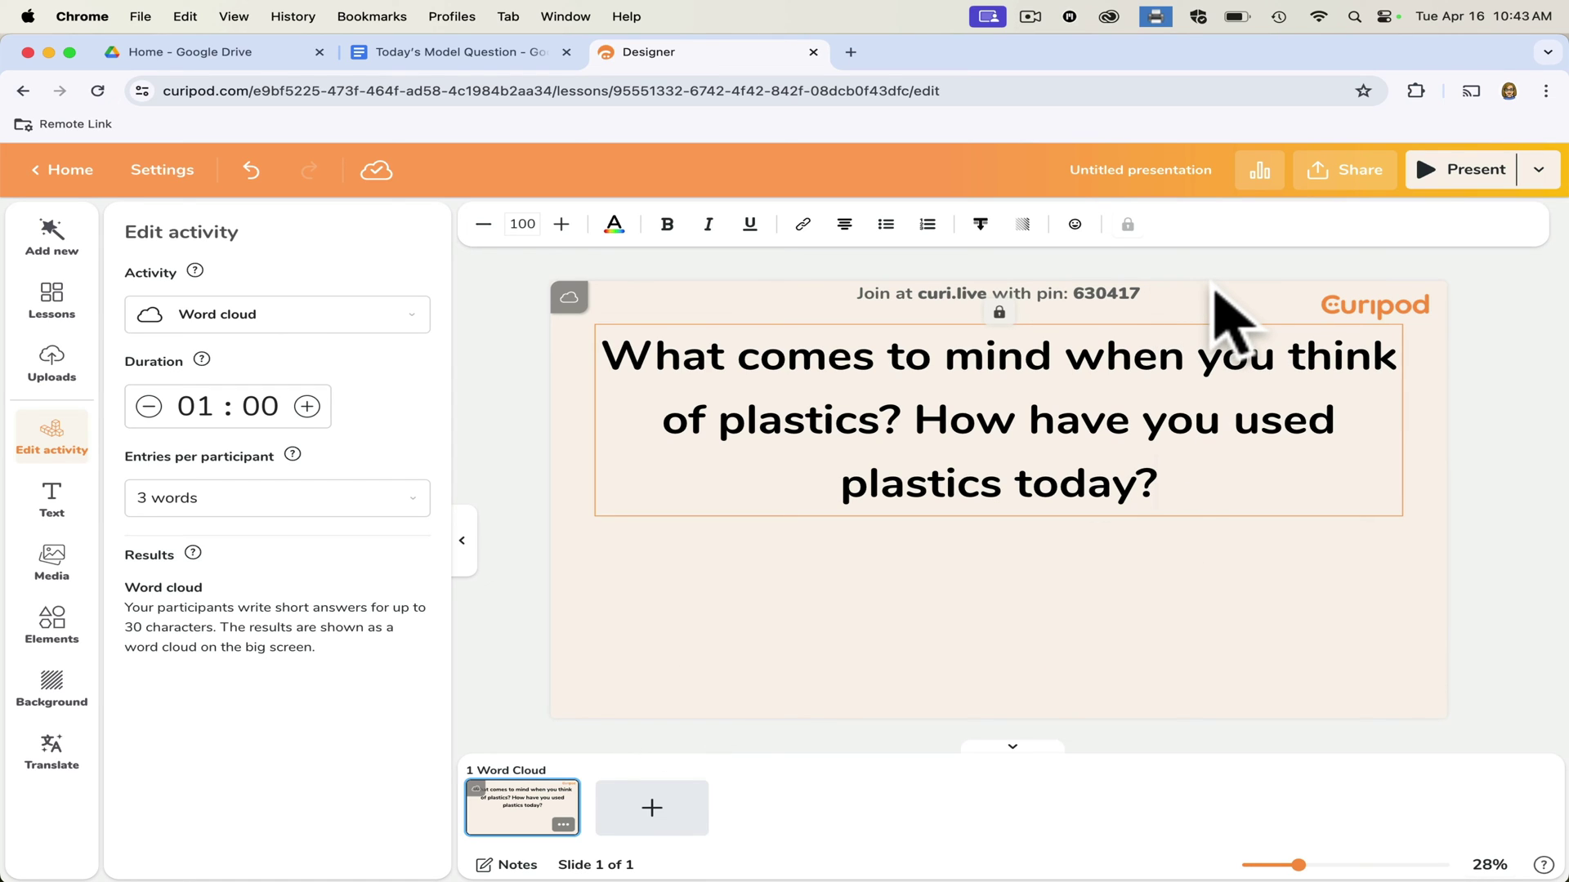
Step: Load curi.live in a new tab and check the lesson pin in the editor
click(851, 51)
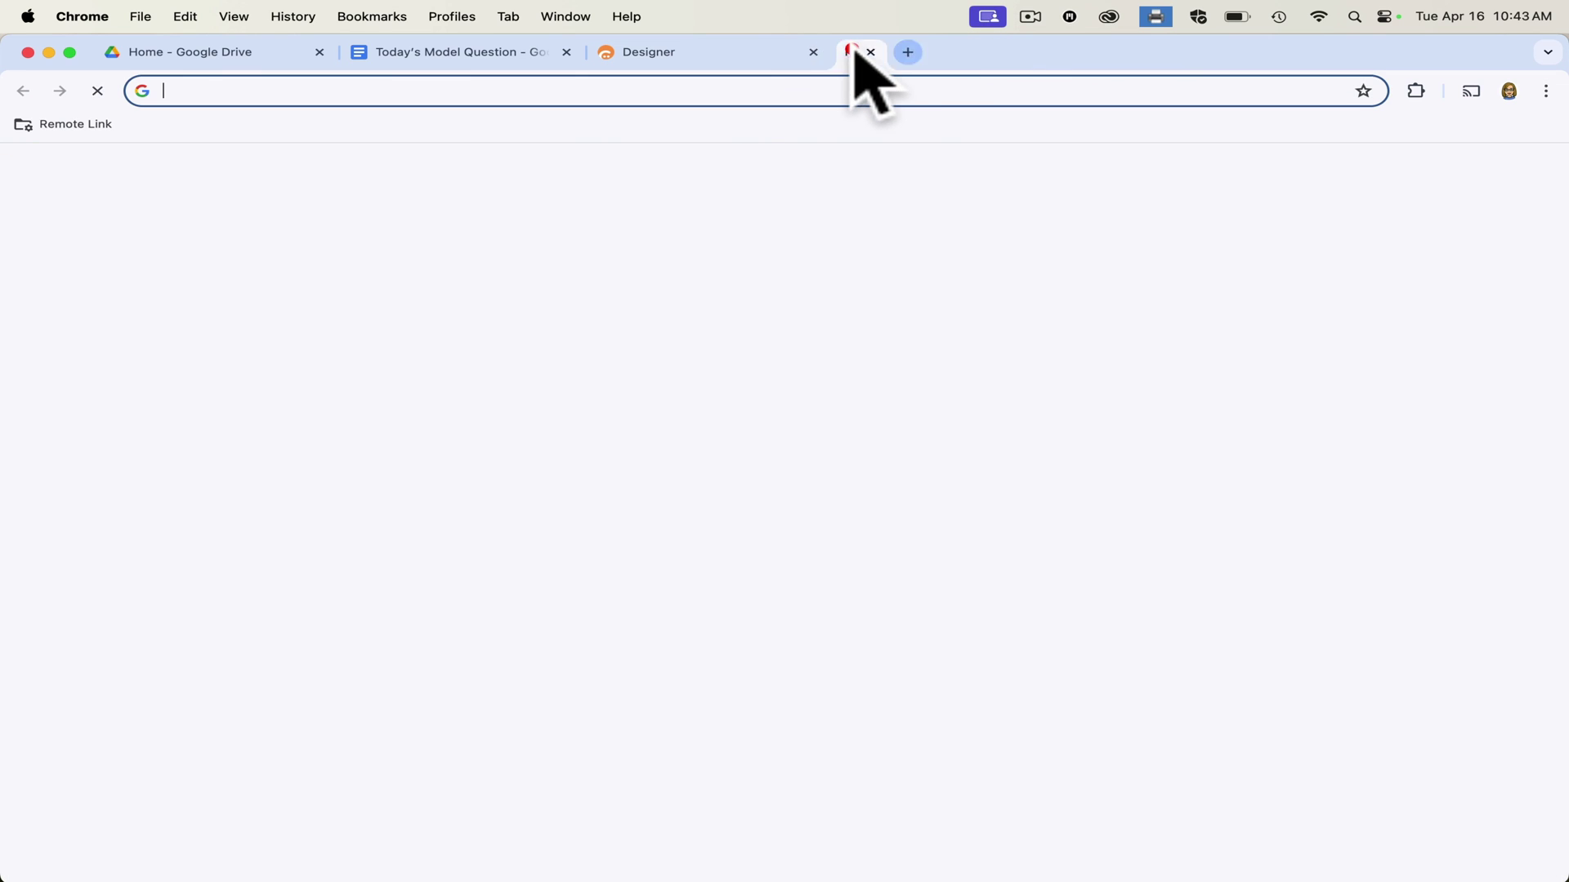
click(900, 80)
text(curi.)
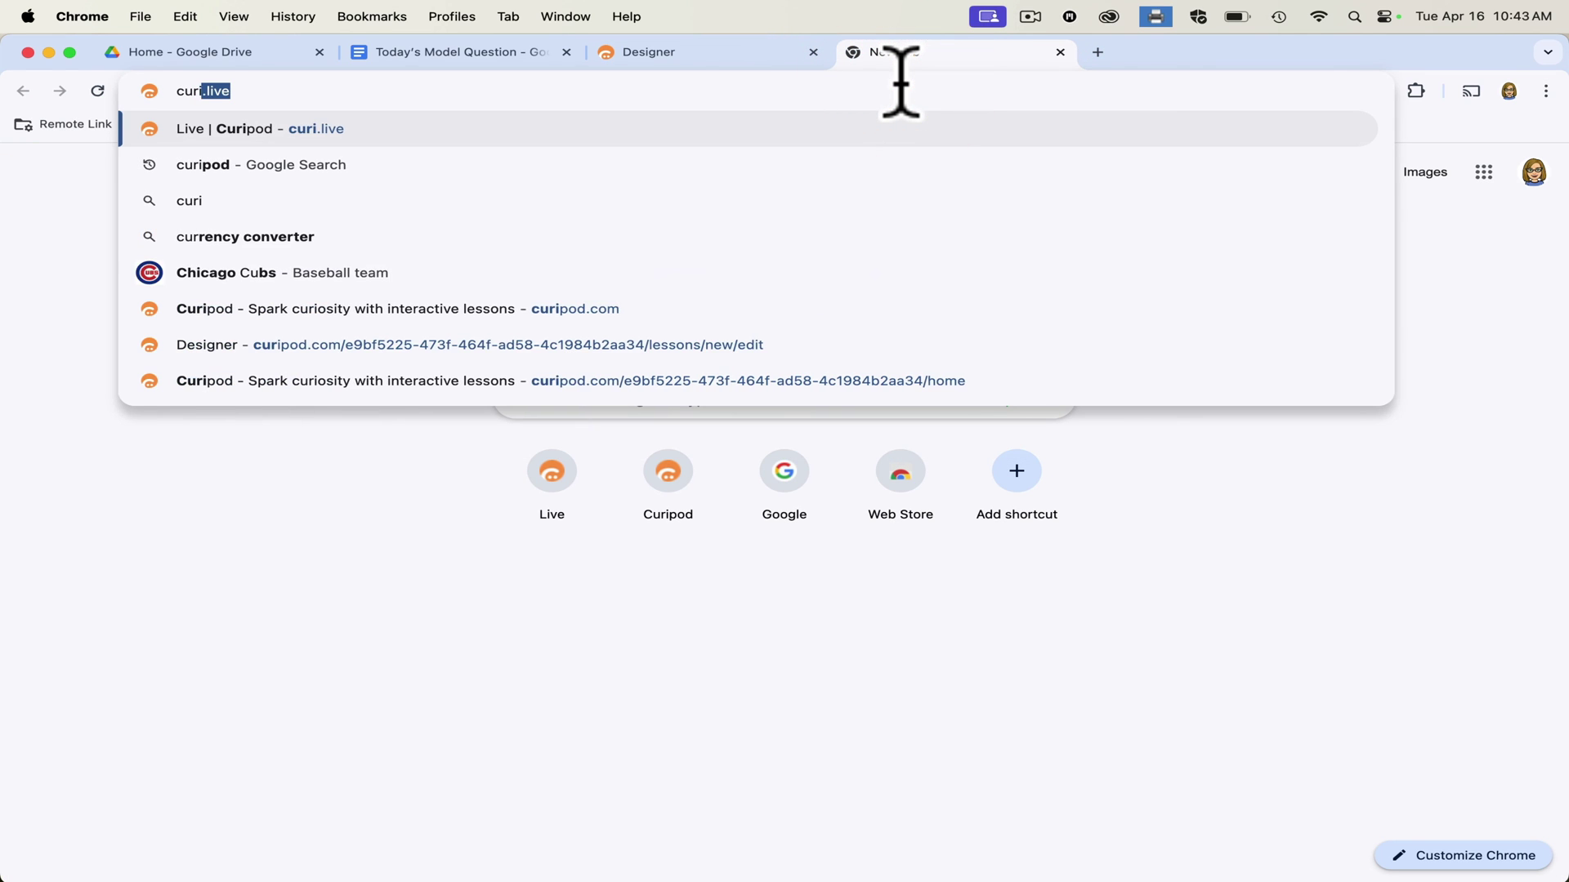
text(live)
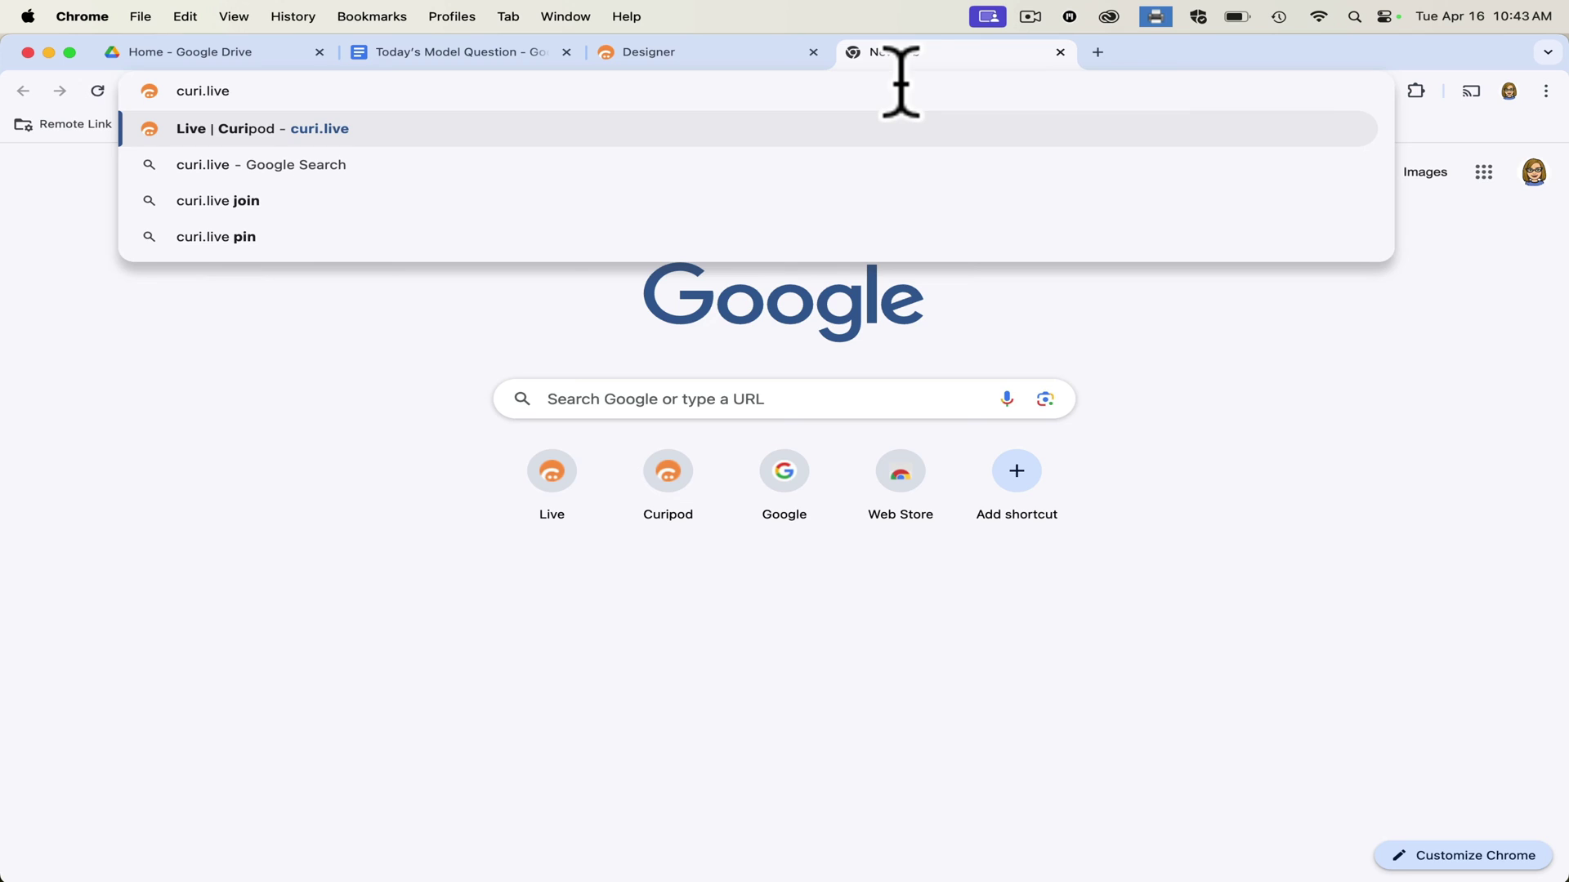
key(Return)
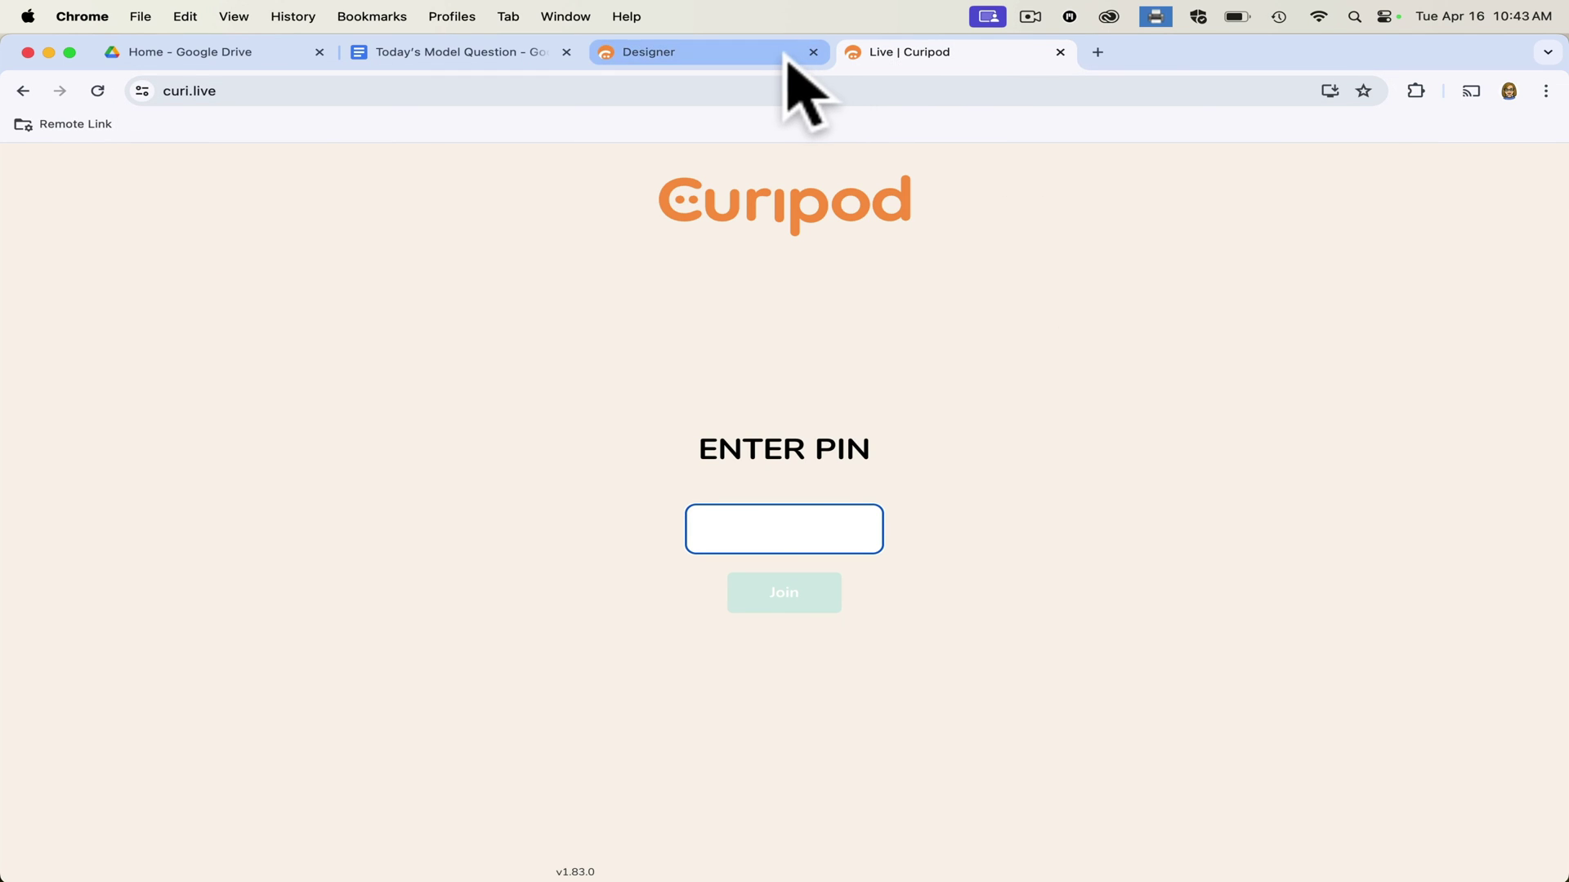
click(783, 54)
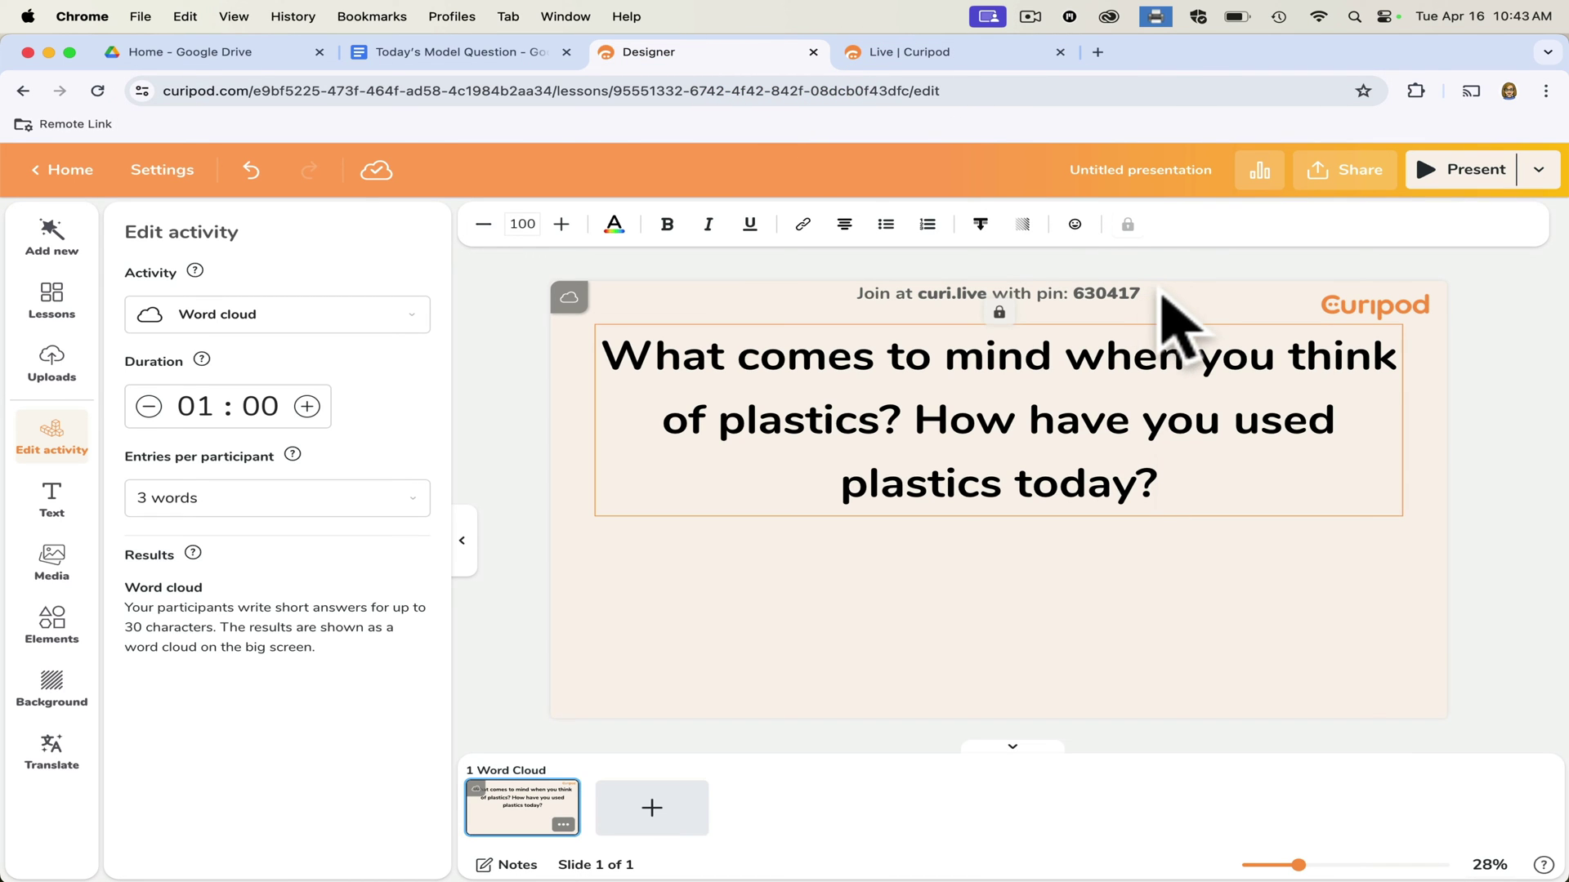
click(966, 54)
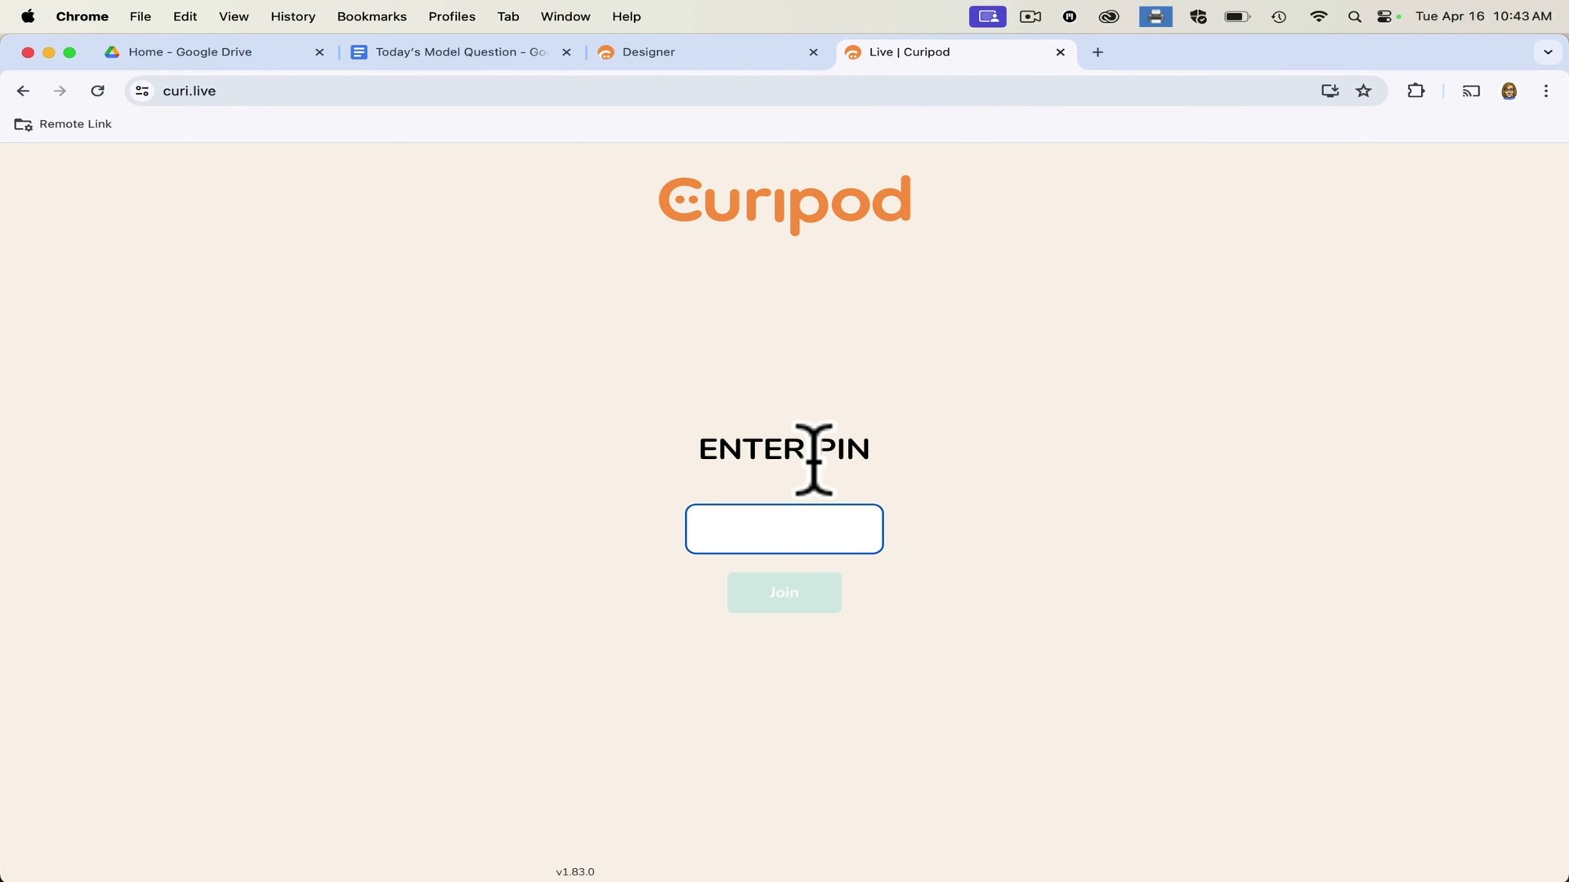
Step: Join with pin 630417, submit the student's real name, and return to the Designer editor
text(630417)
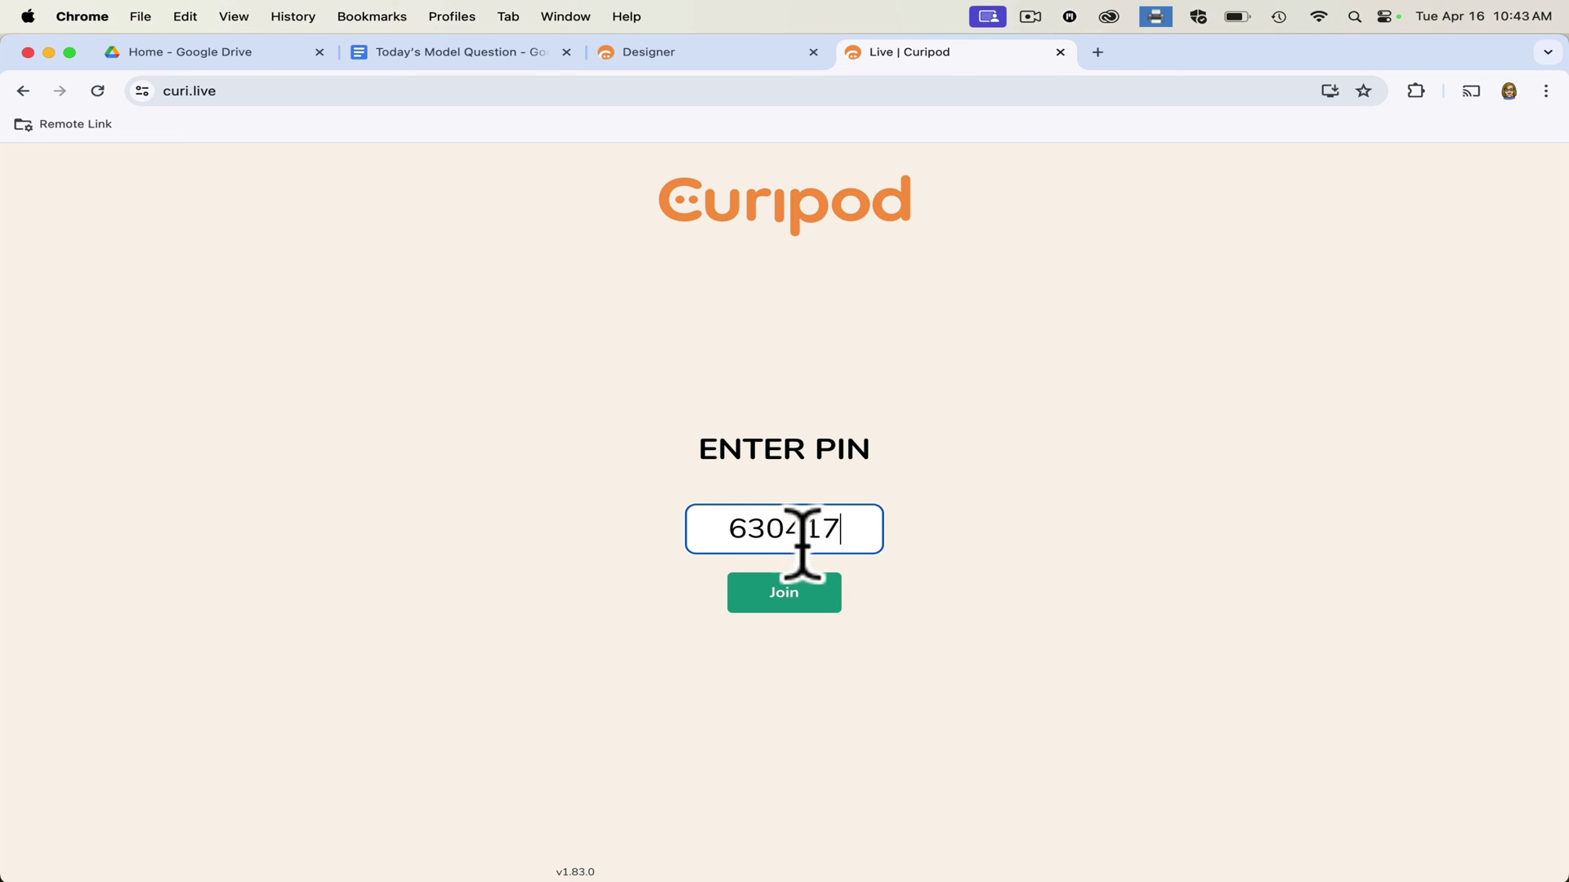
click(791, 596)
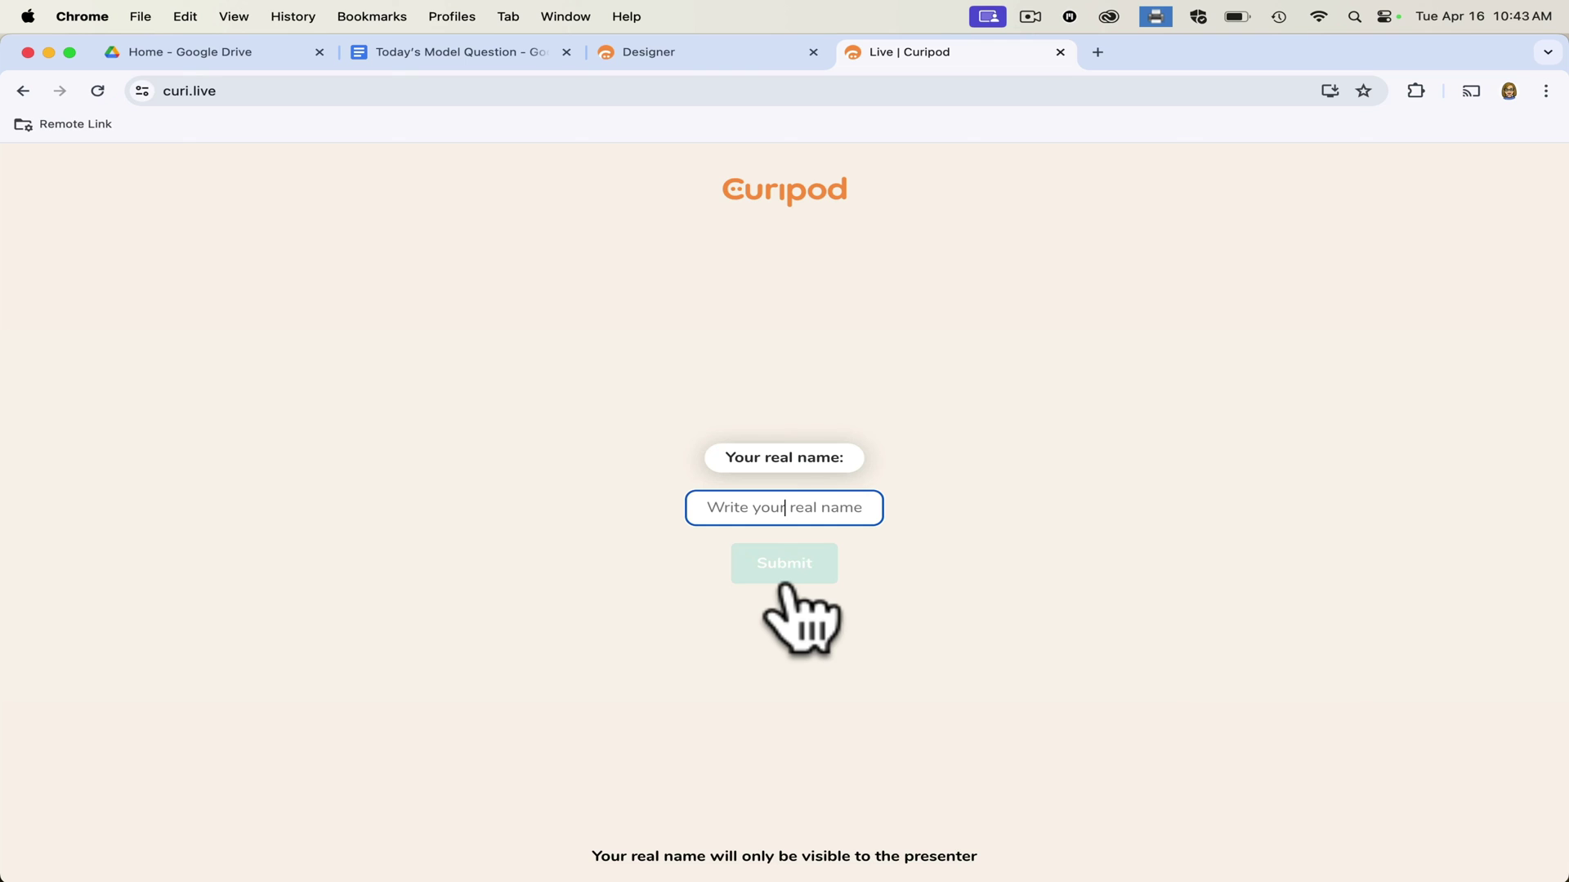
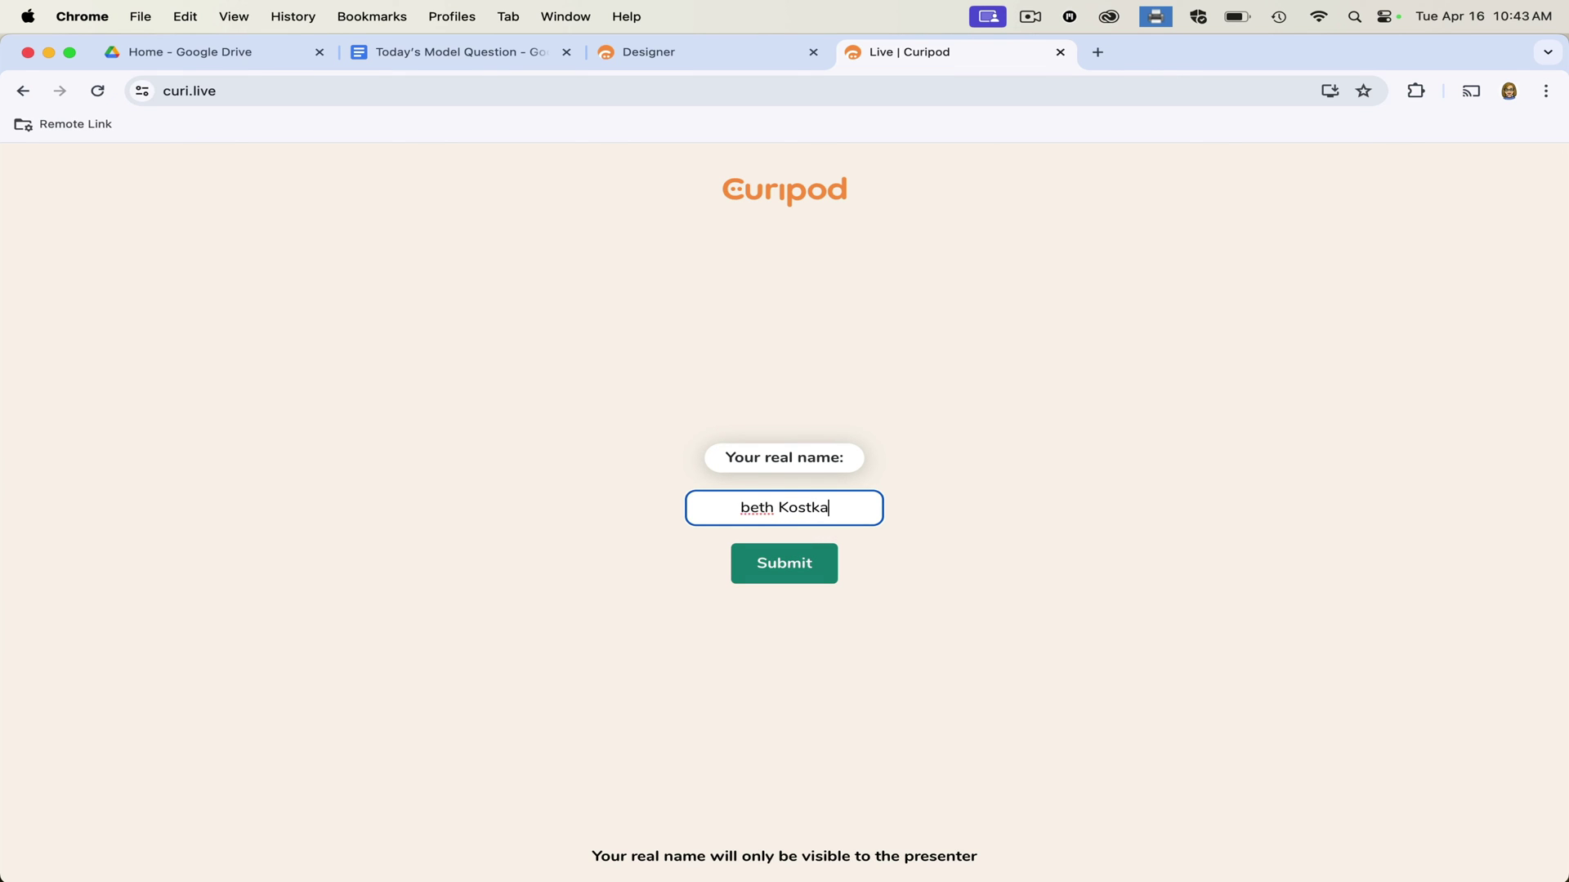
click(780, 576)
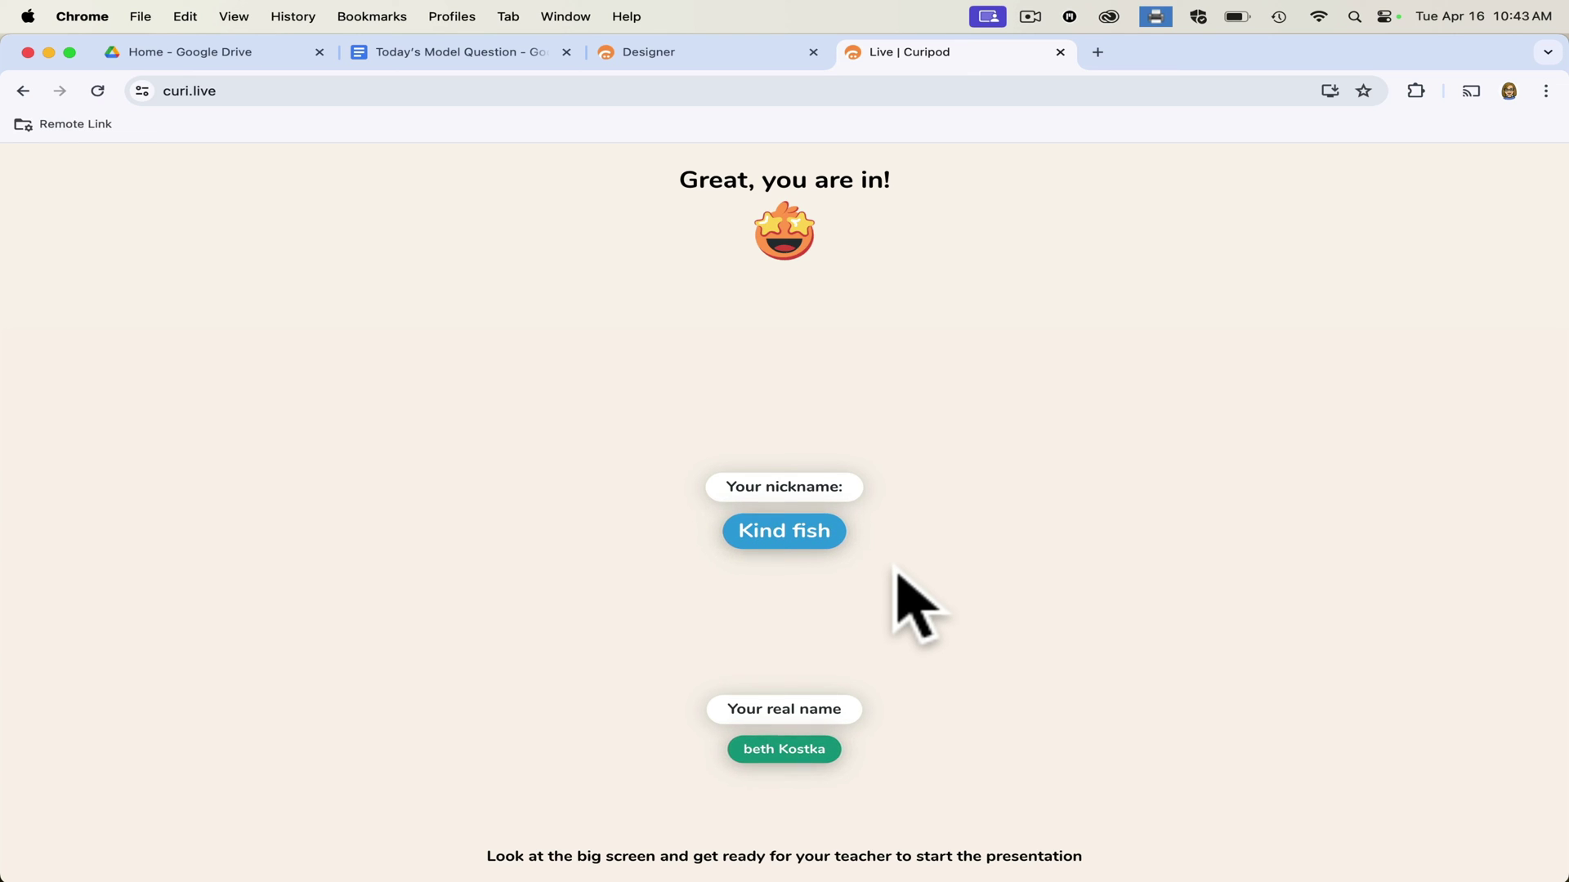
click(735, 57)
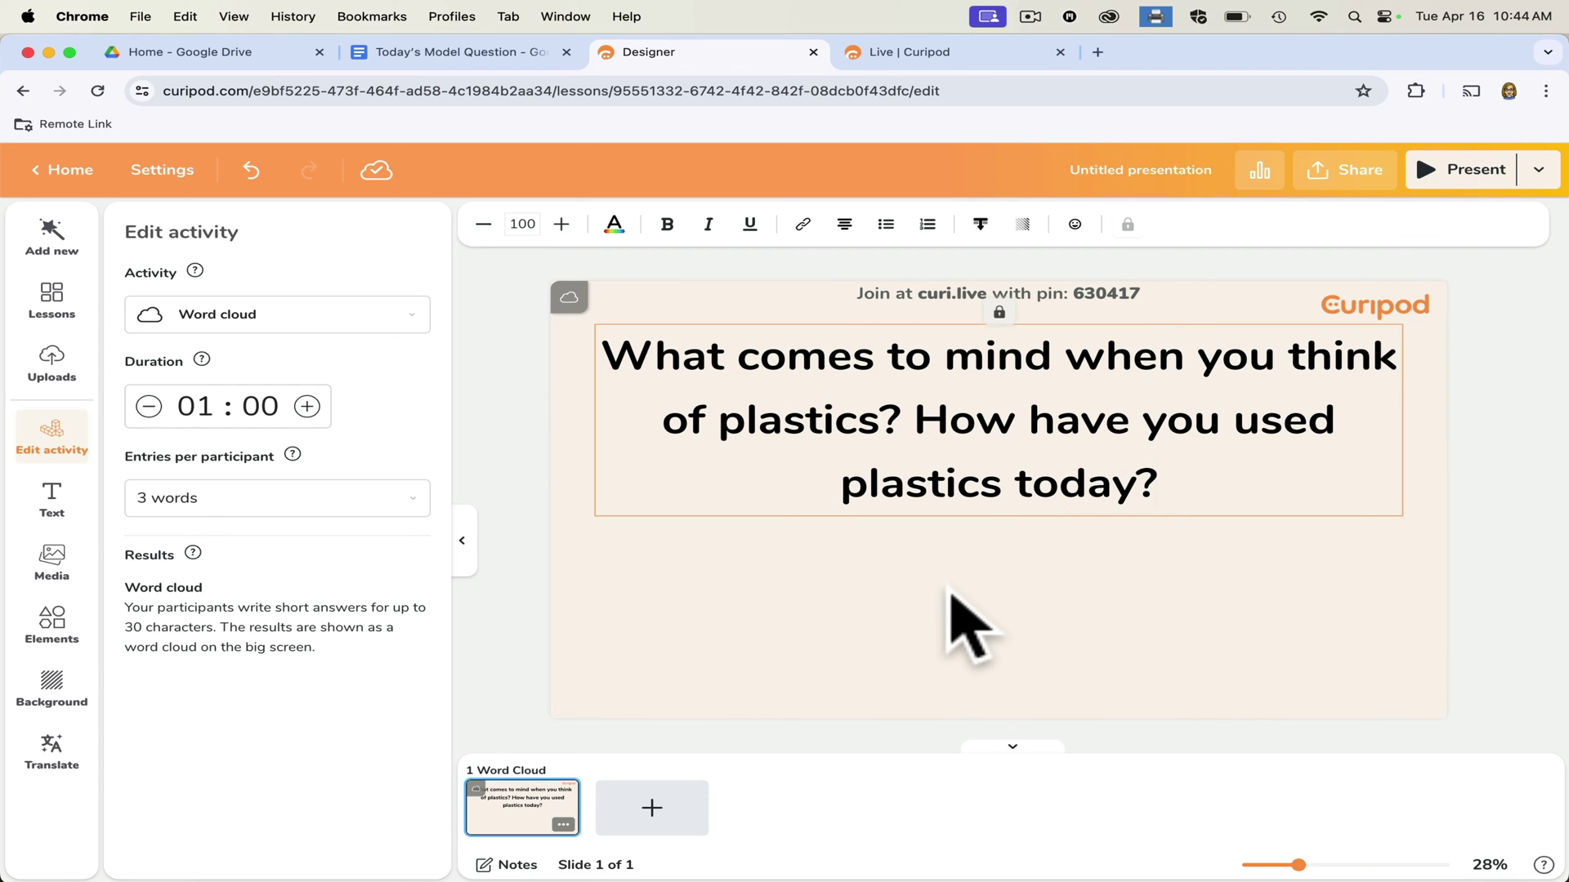
Step: Present the plastics slide live, check the joined students, and start the one-minute answer timer
click(1463, 167)
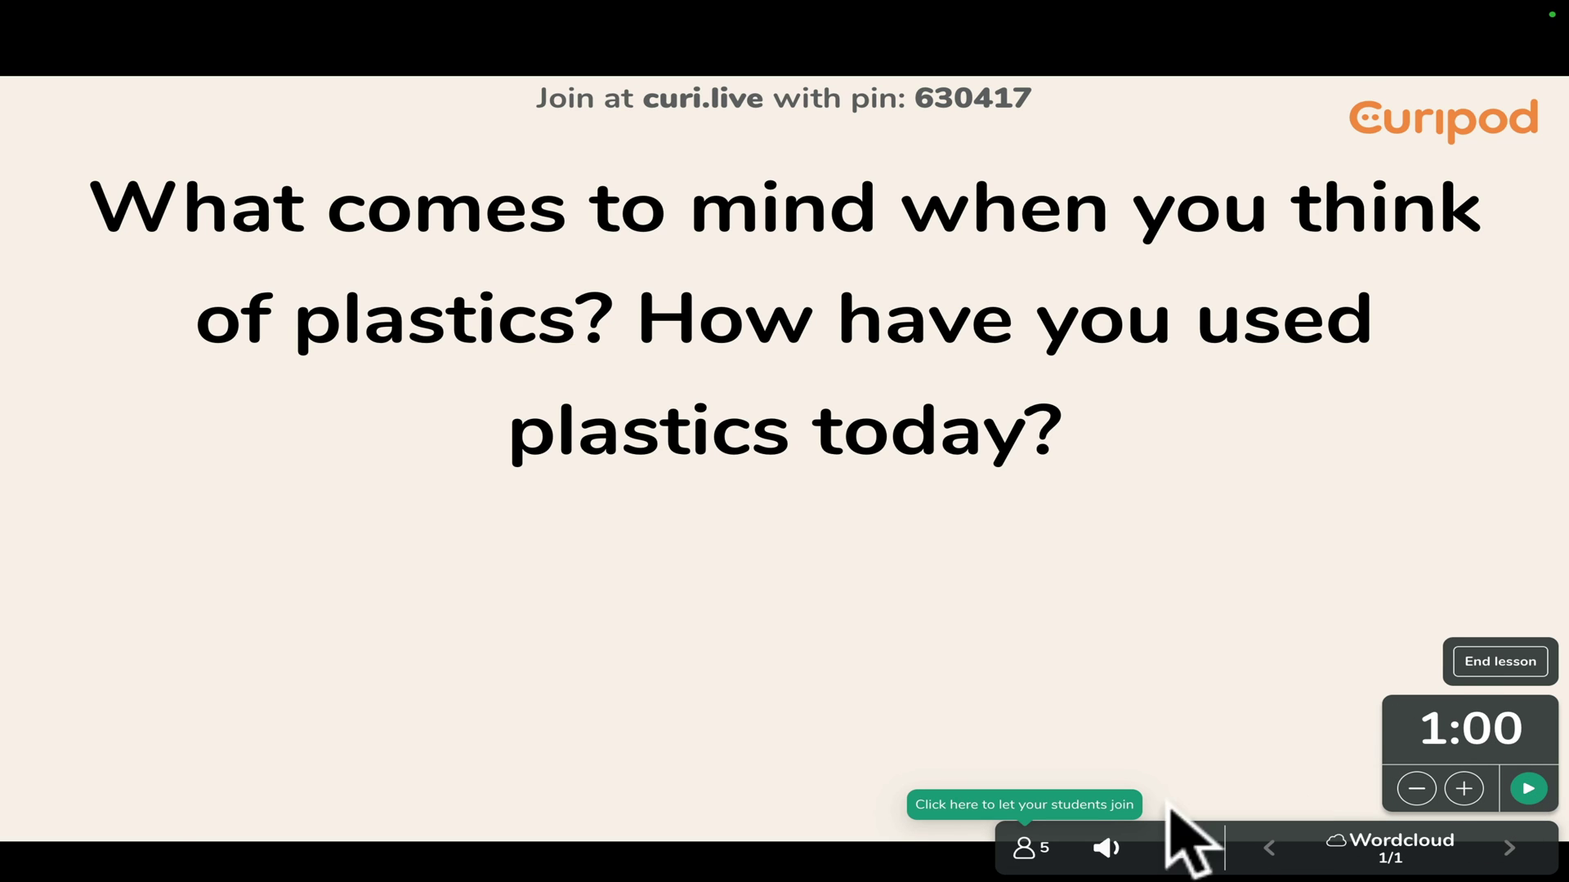
click(1024, 860)
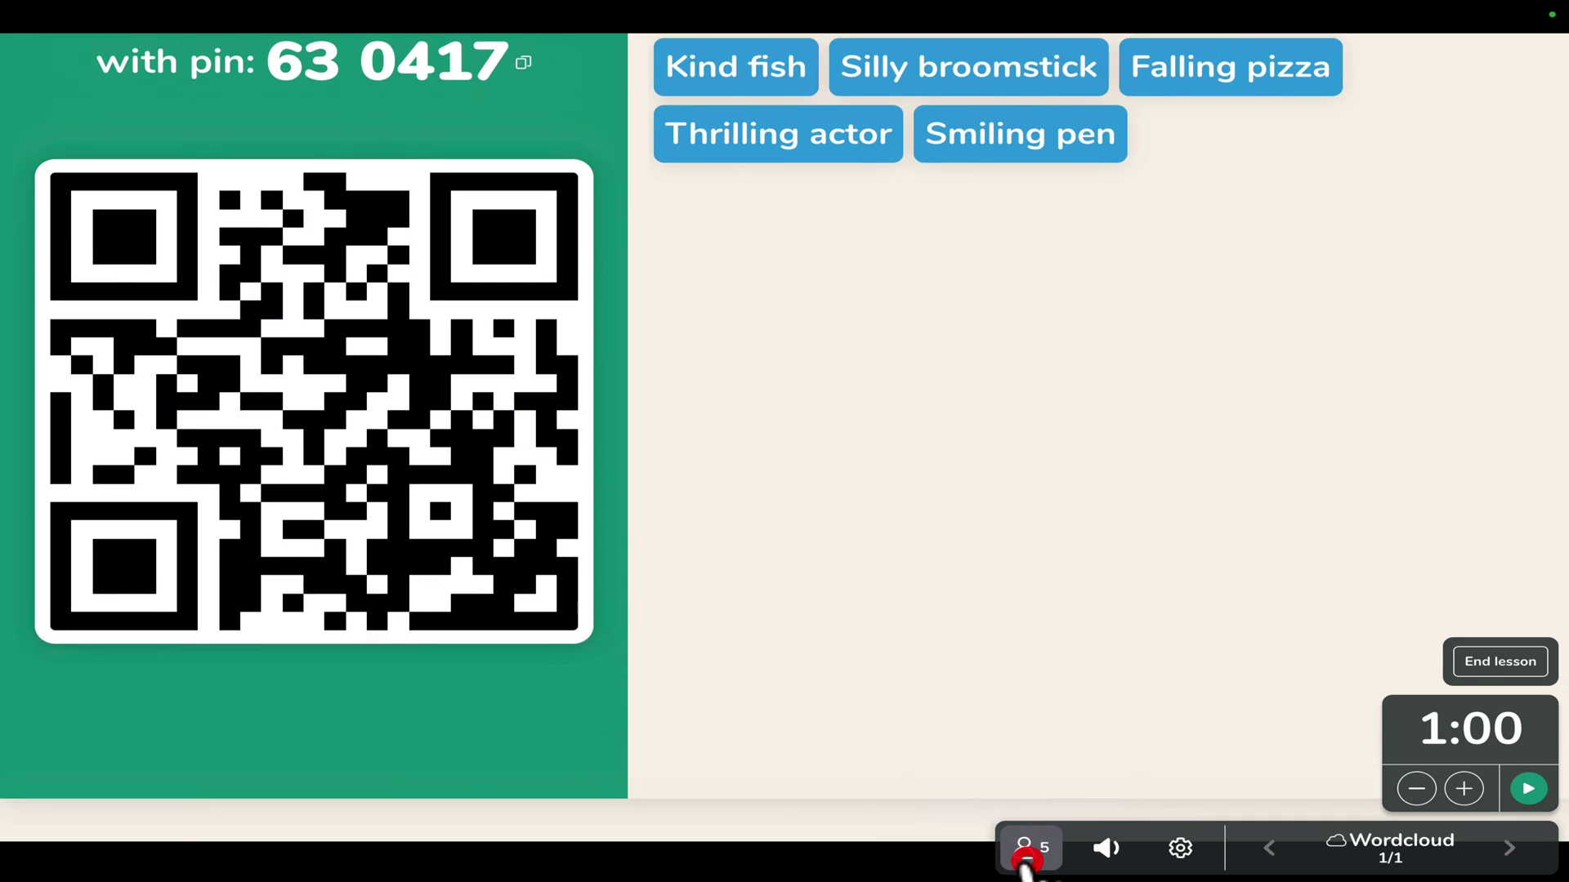
click(1025, 860)
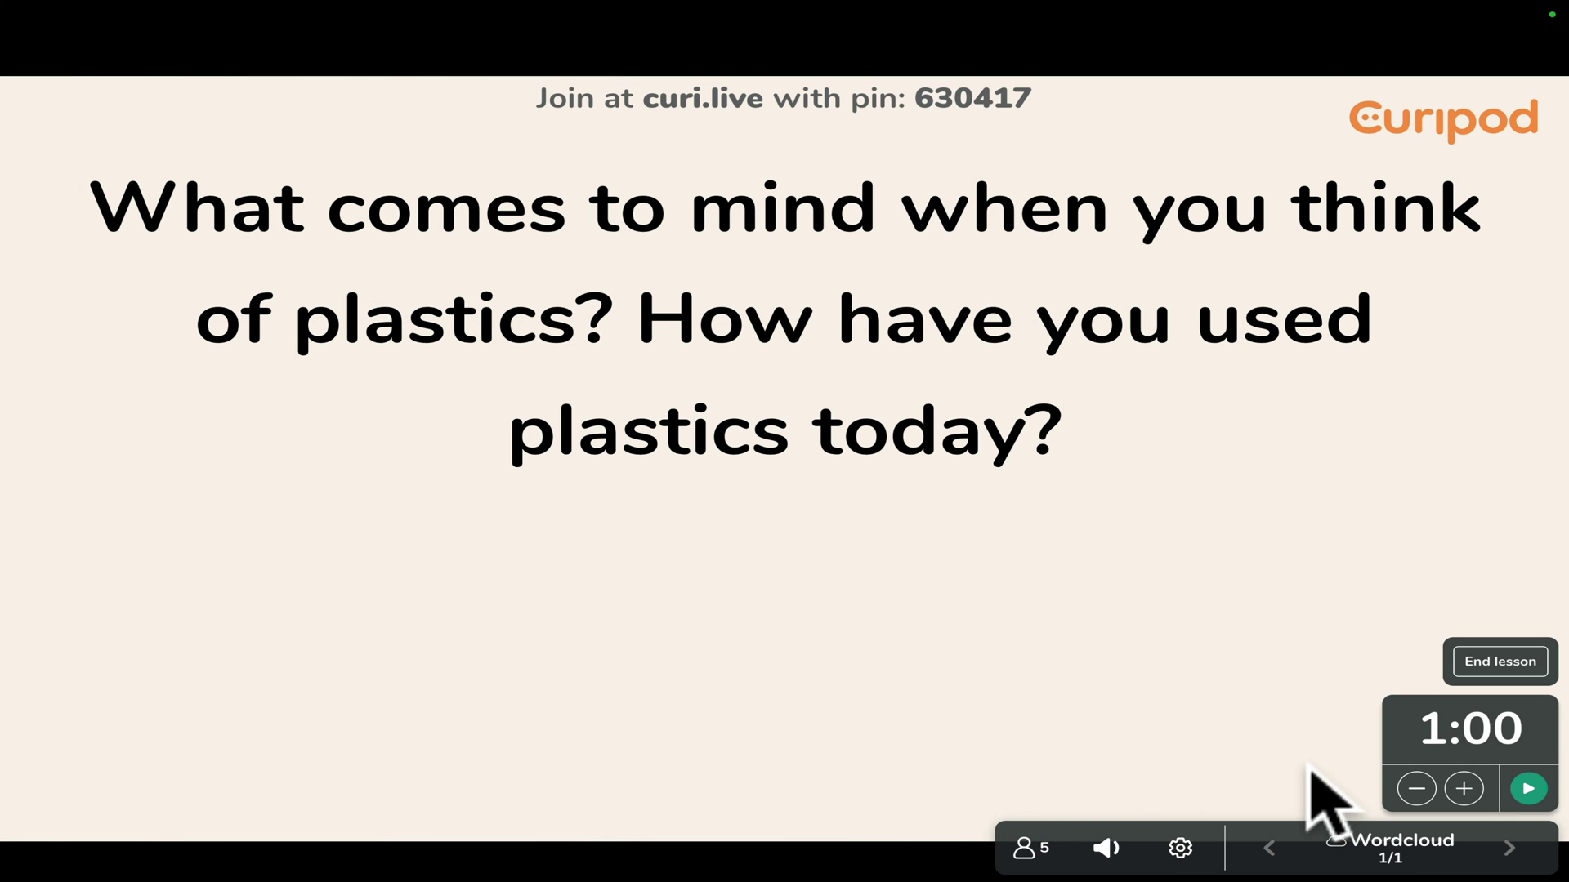
click(1527, 790)
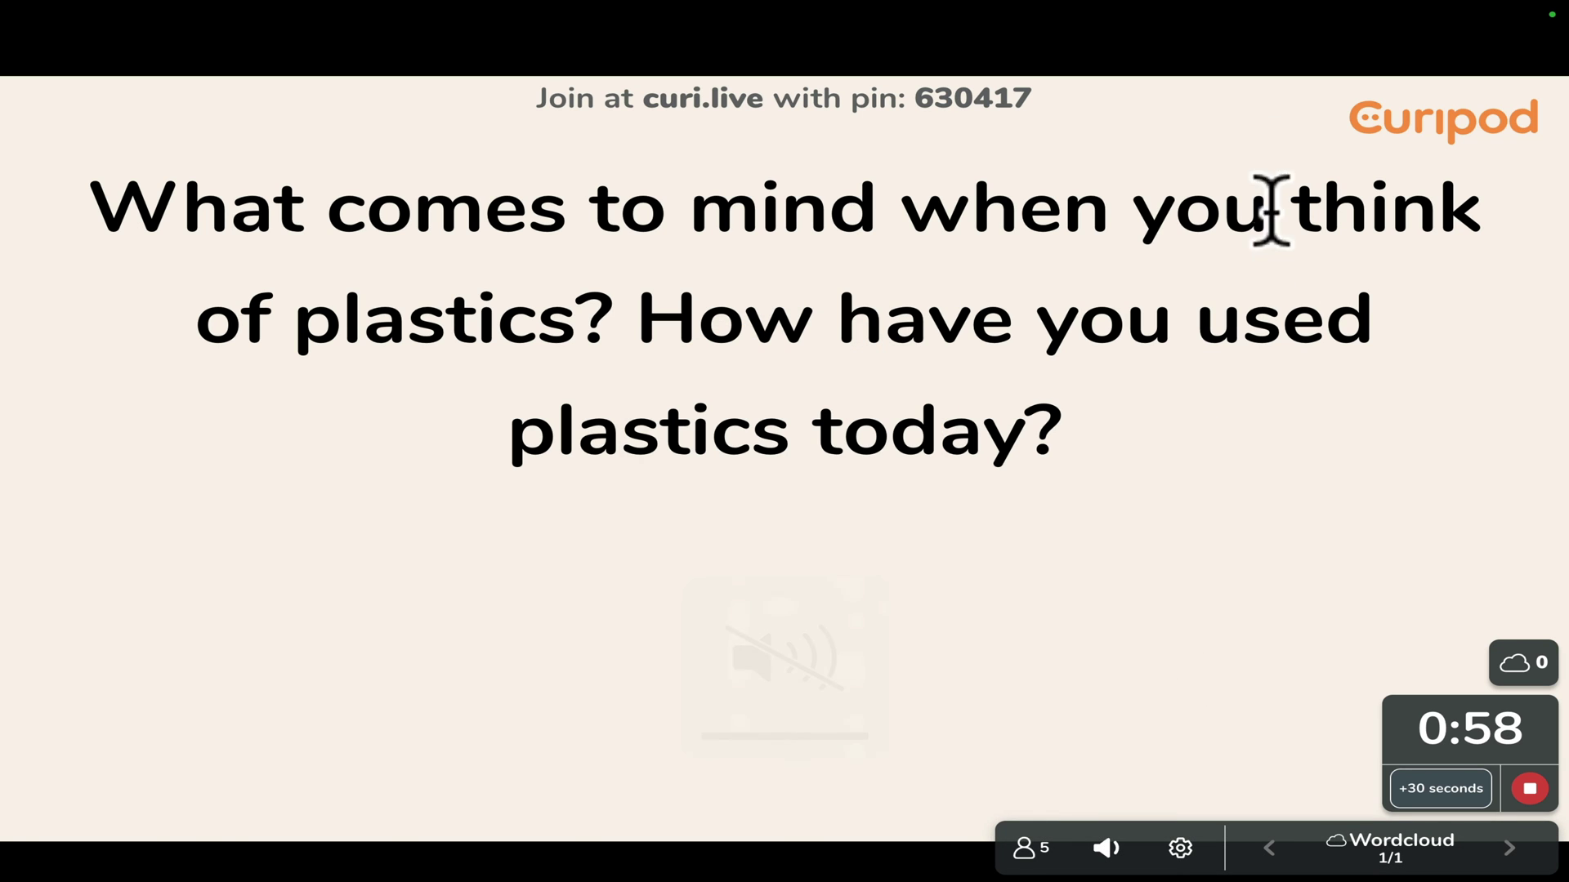
Step: Switch to the student tab and glance at the Today's Model Question document
mouse_move(1316, 77)
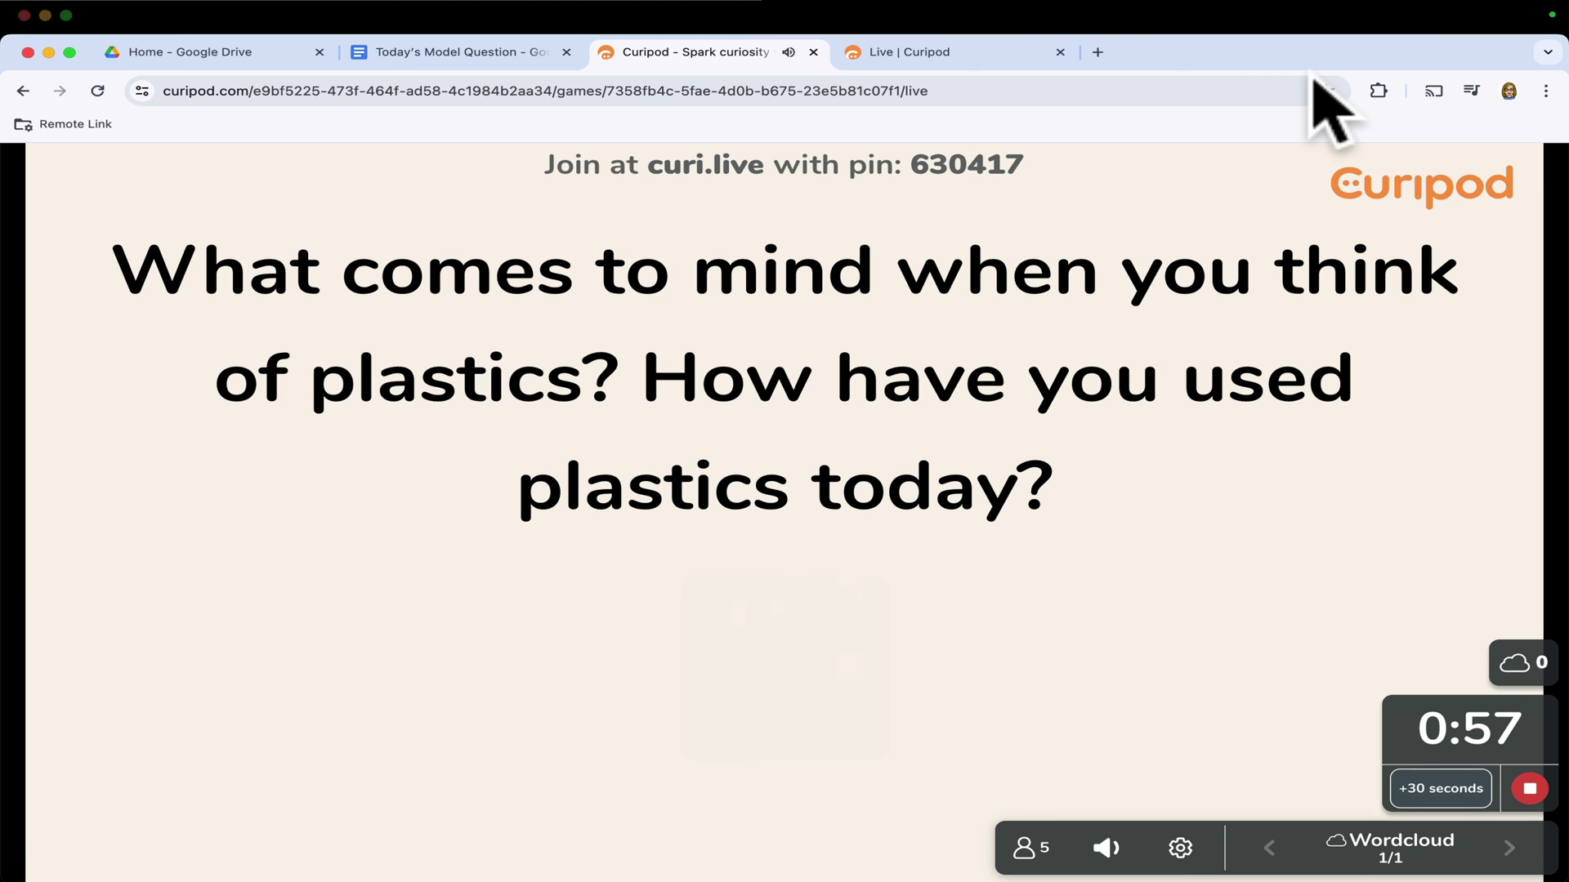
click(988, 51)
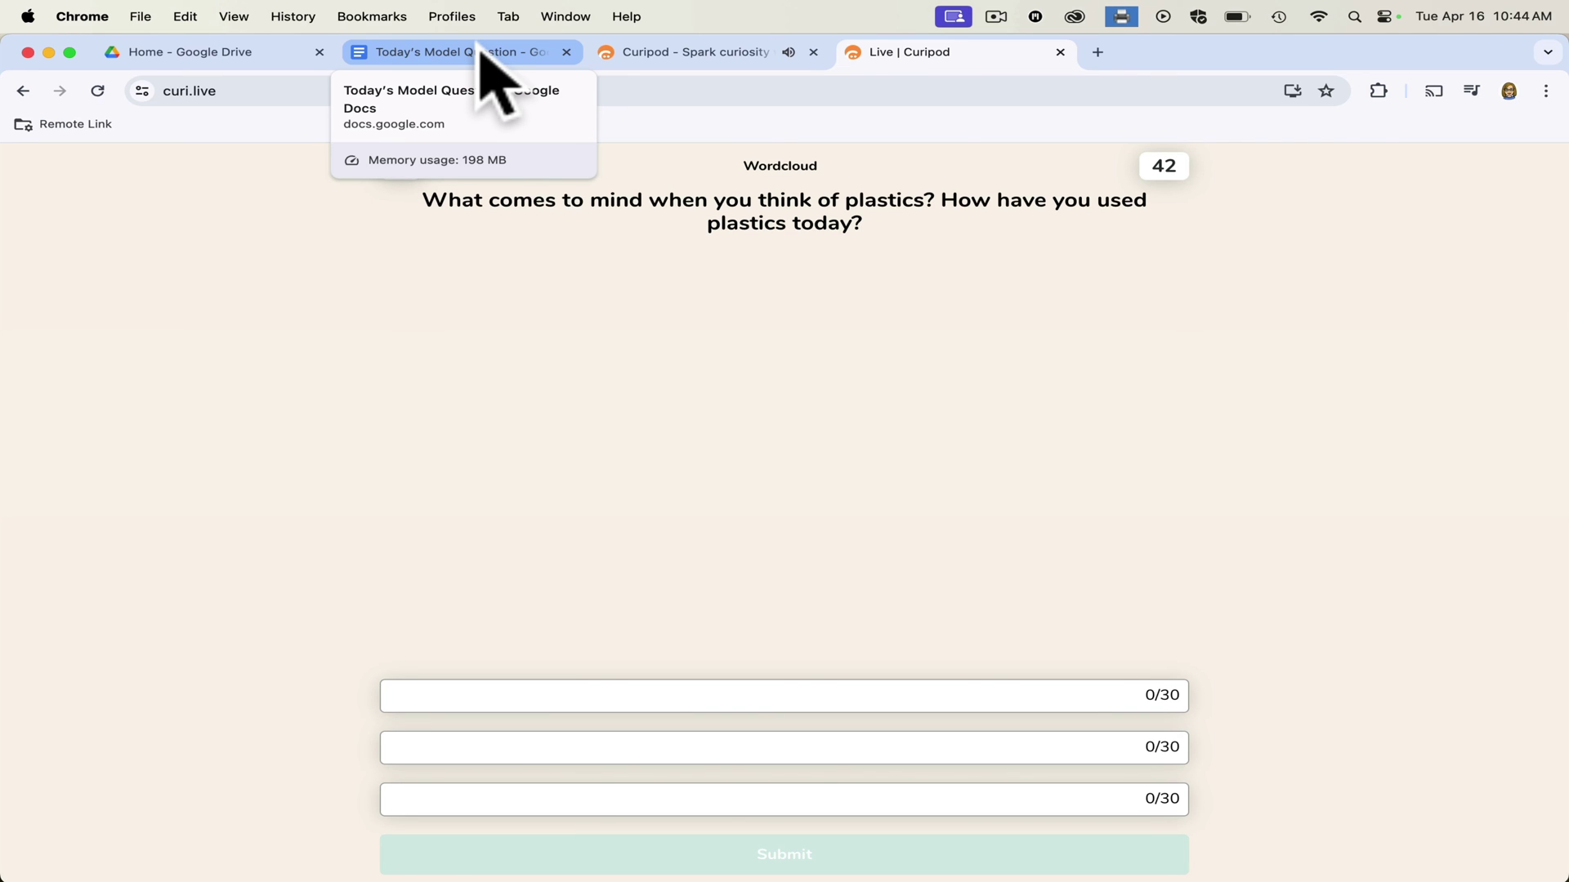
click(488, 54)
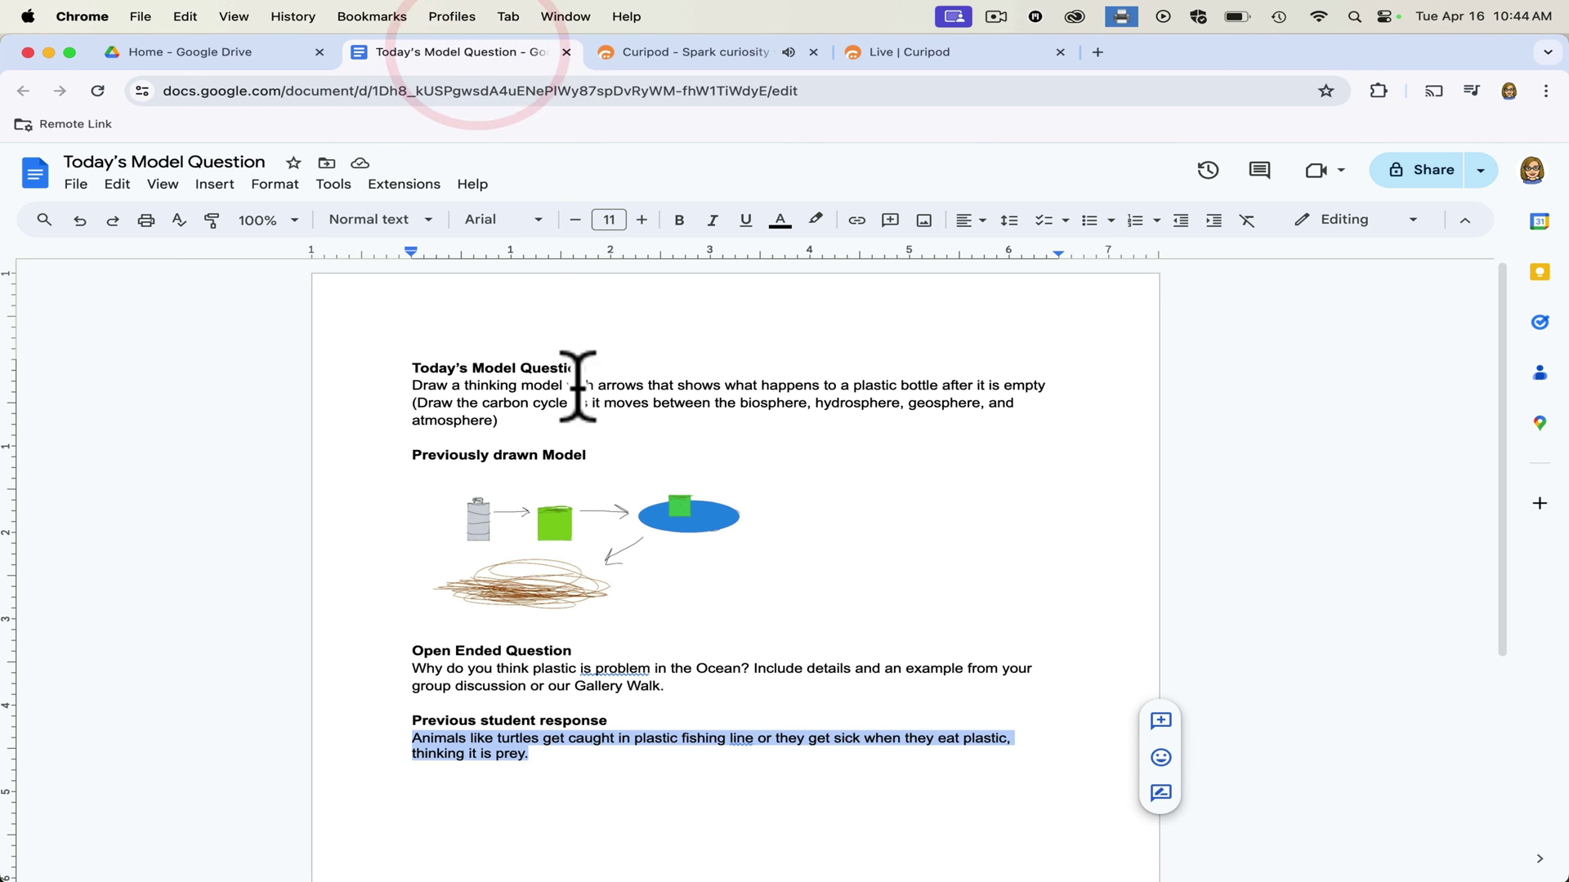
click(895, 52)
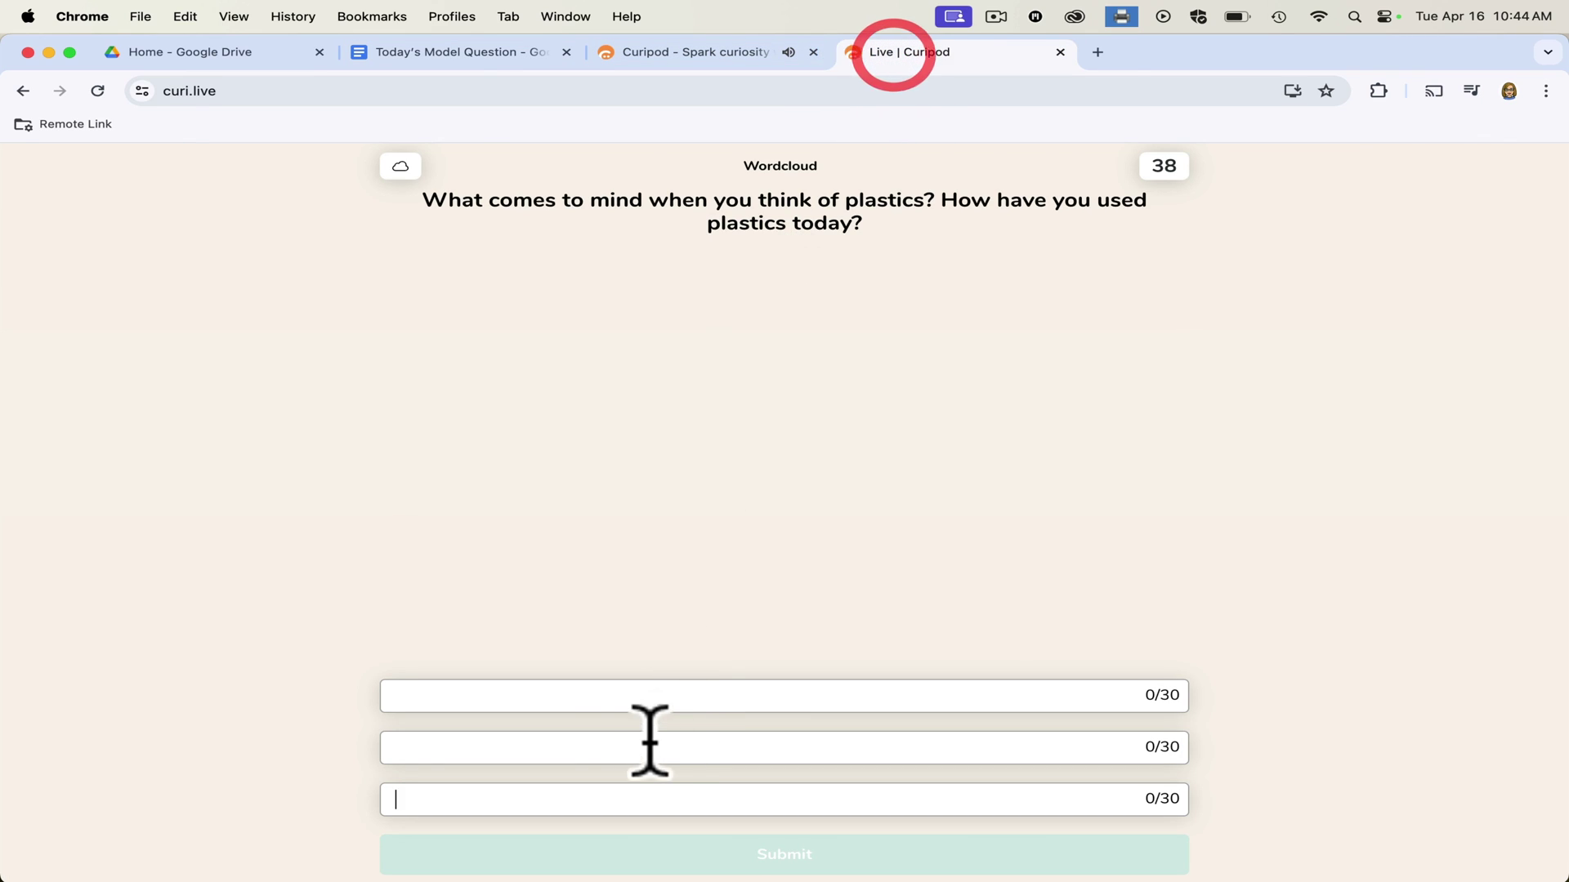
Step: Submit the answers 'toothbrush' and 'plastic bag', then return to the presenter view at 9 responses
click(639, 687)
text(tic bad)
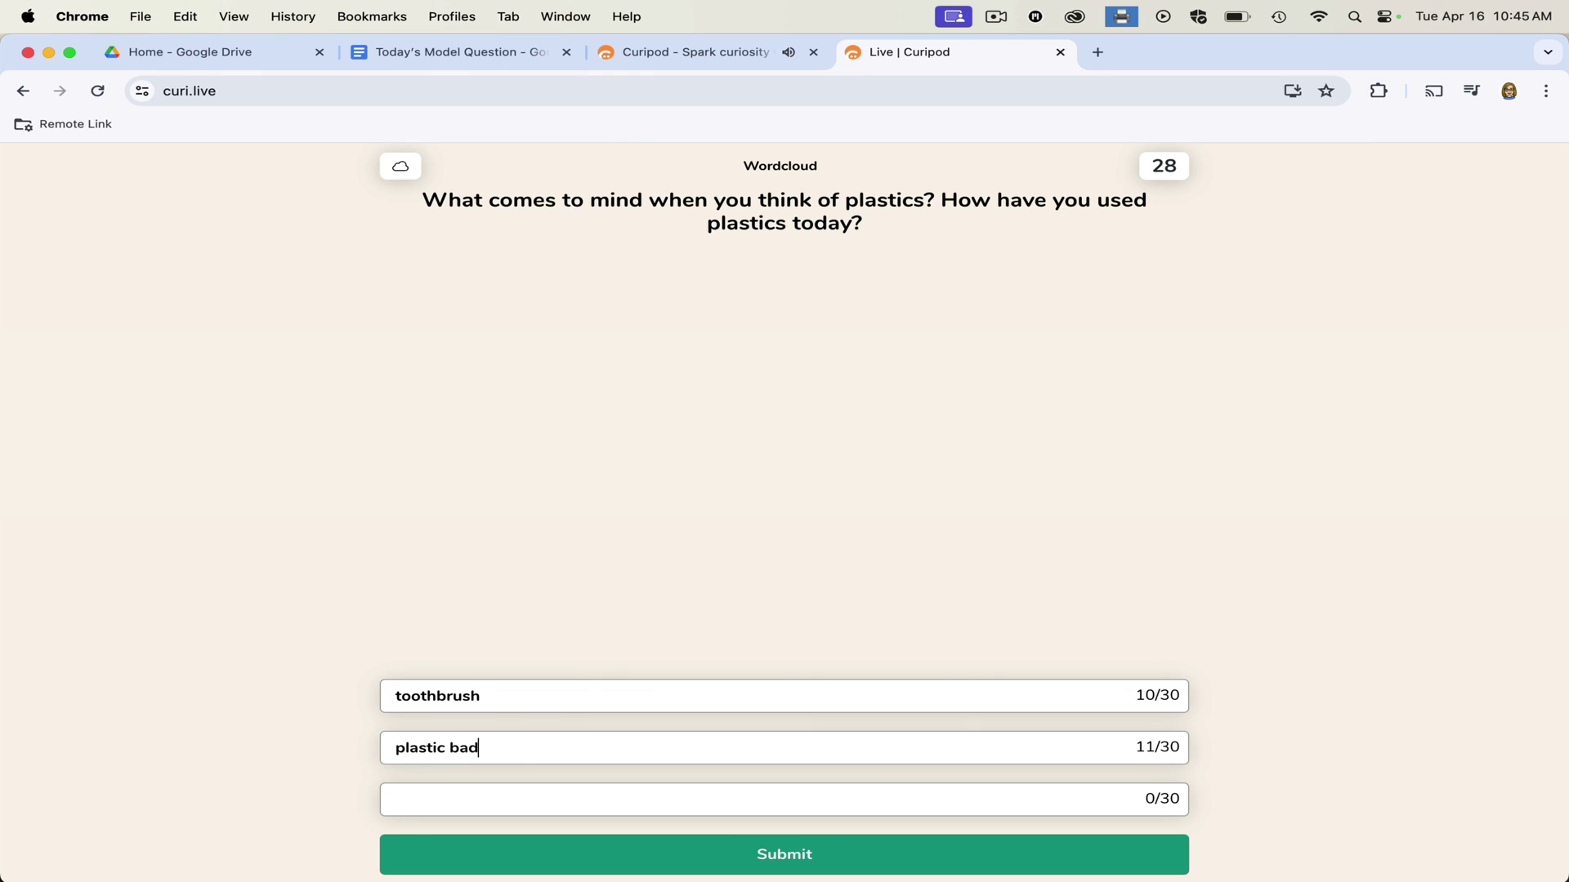
text(everything)
click(715, 854)
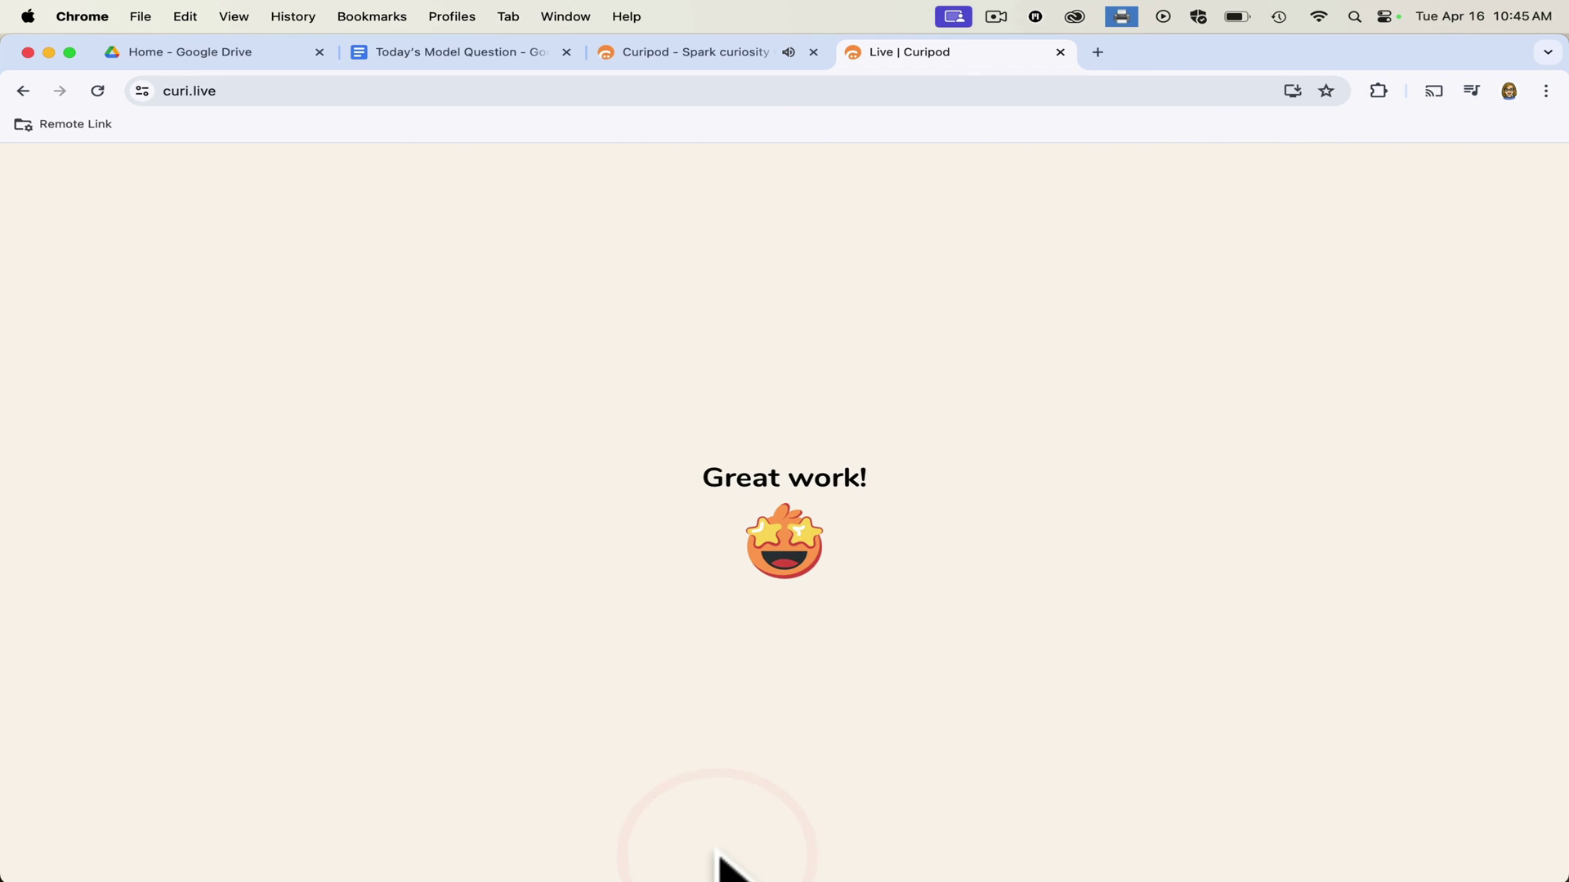
click(708, 59)
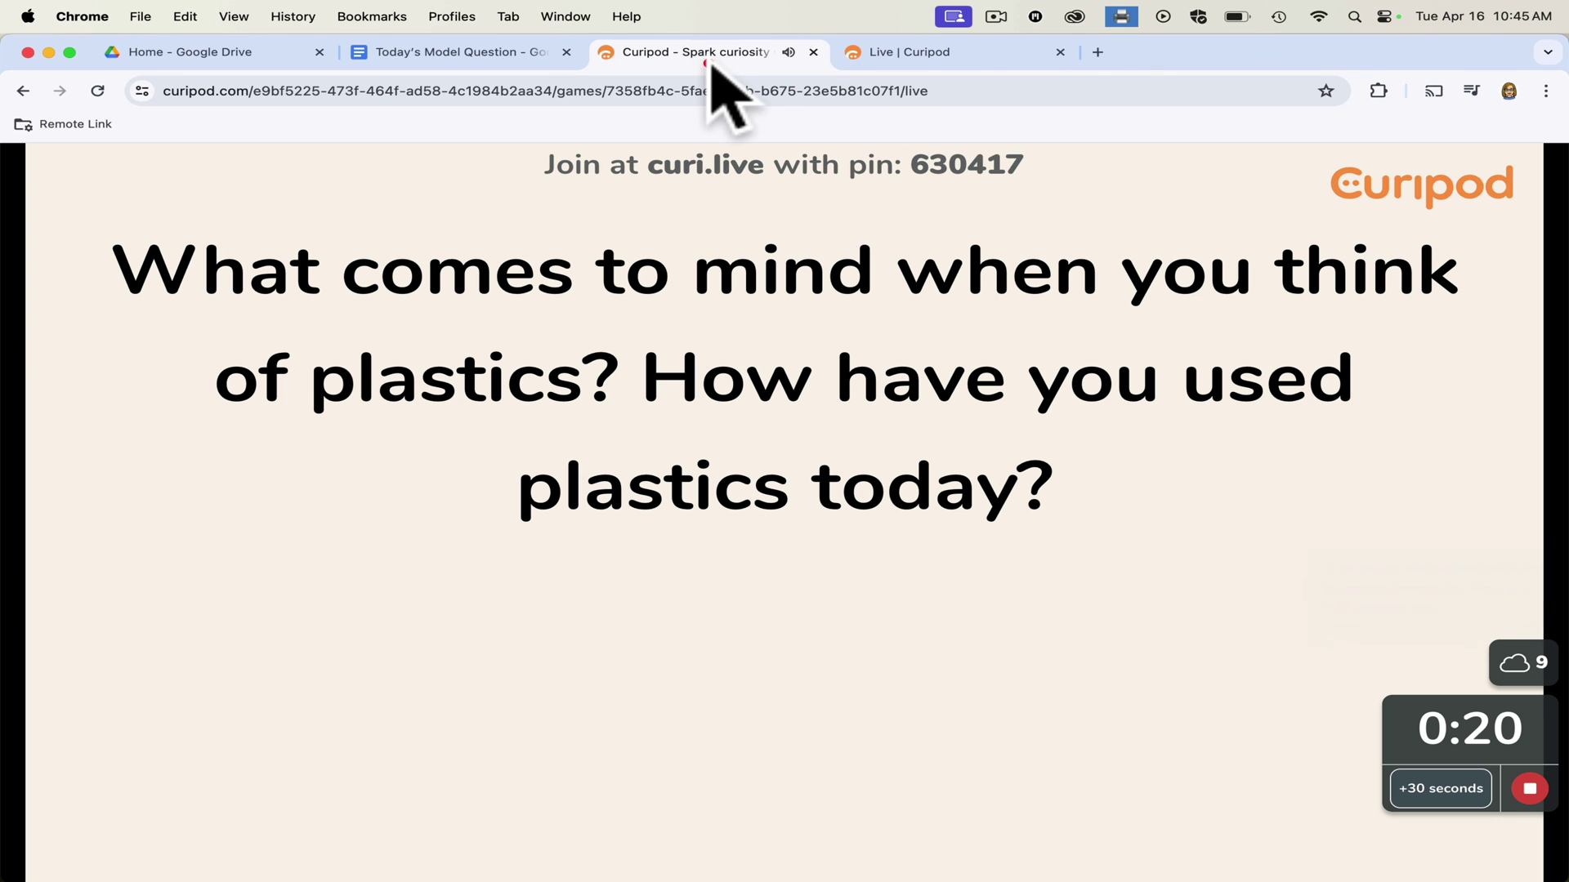